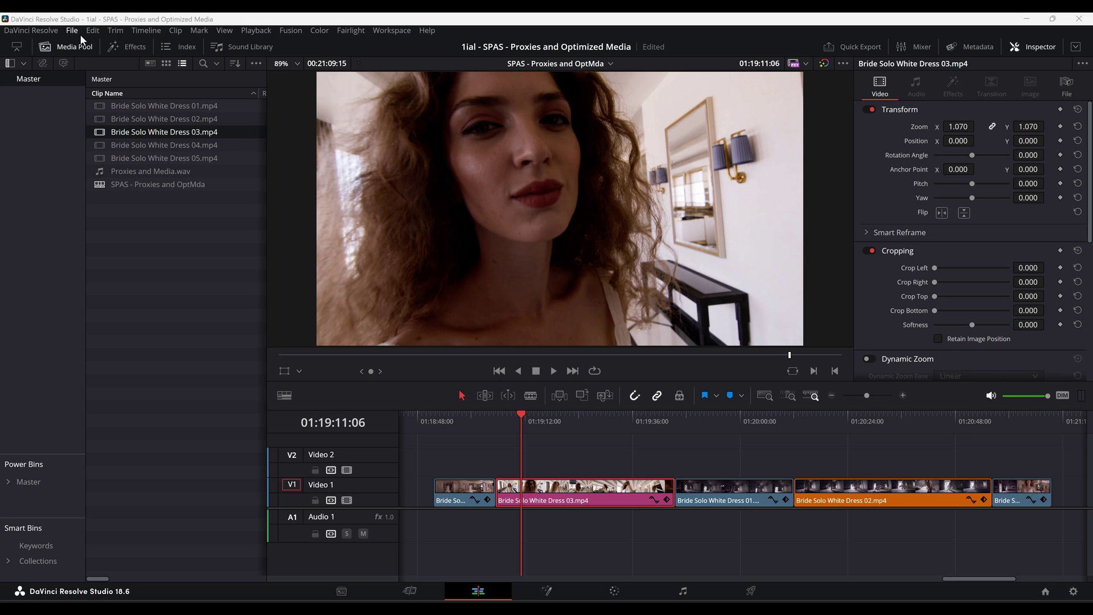
- Open Project Settings and scroll down to the proxy and optimized media settings
click(73, 31)
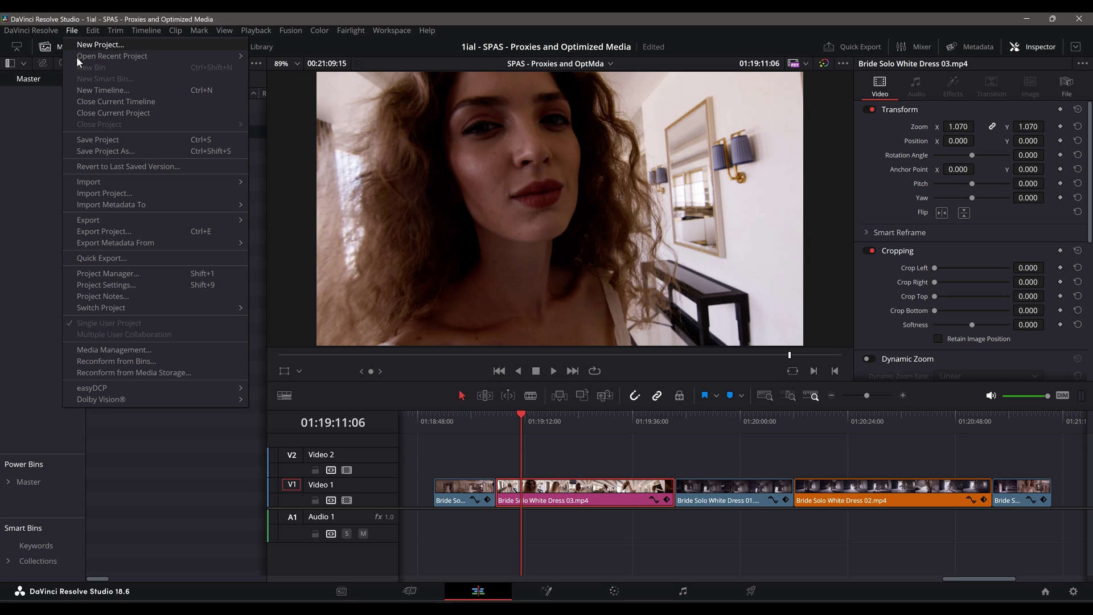
click(124, 285)
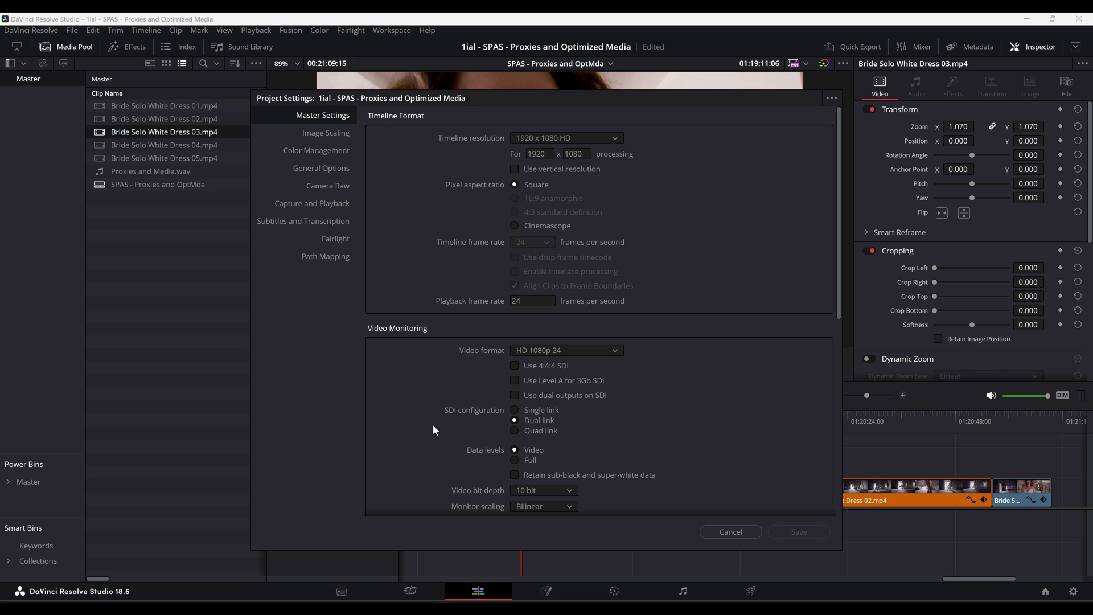
scroll(433, 432, down, 5)
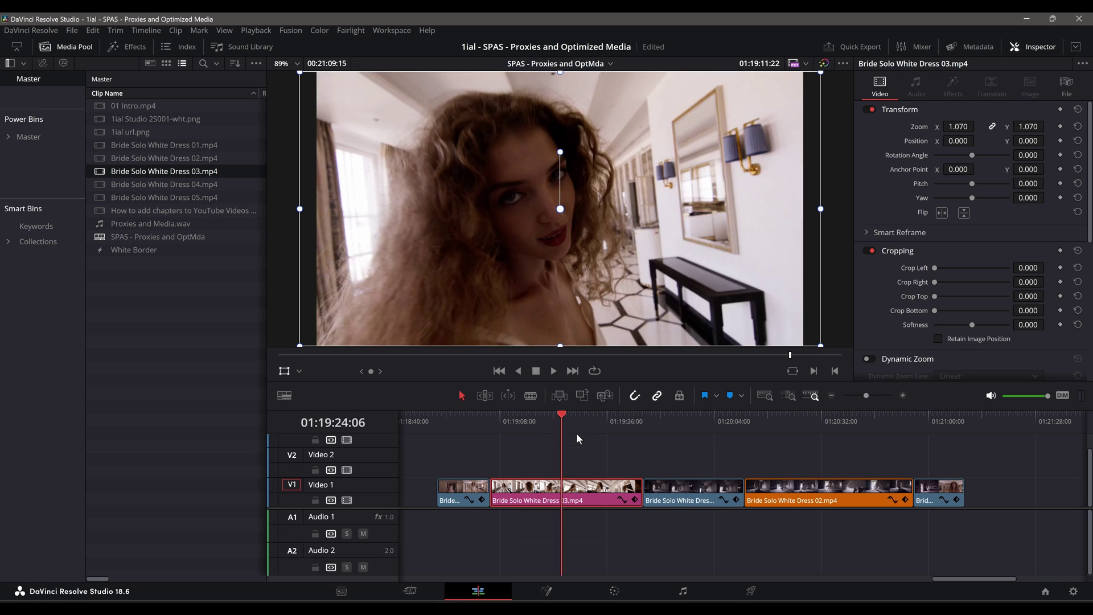
- Generate proxy media for Bride Solo White Dress 03.mp4 in the Media Pool
drag(577, 437, 541, 446)
right_click(169, 169)
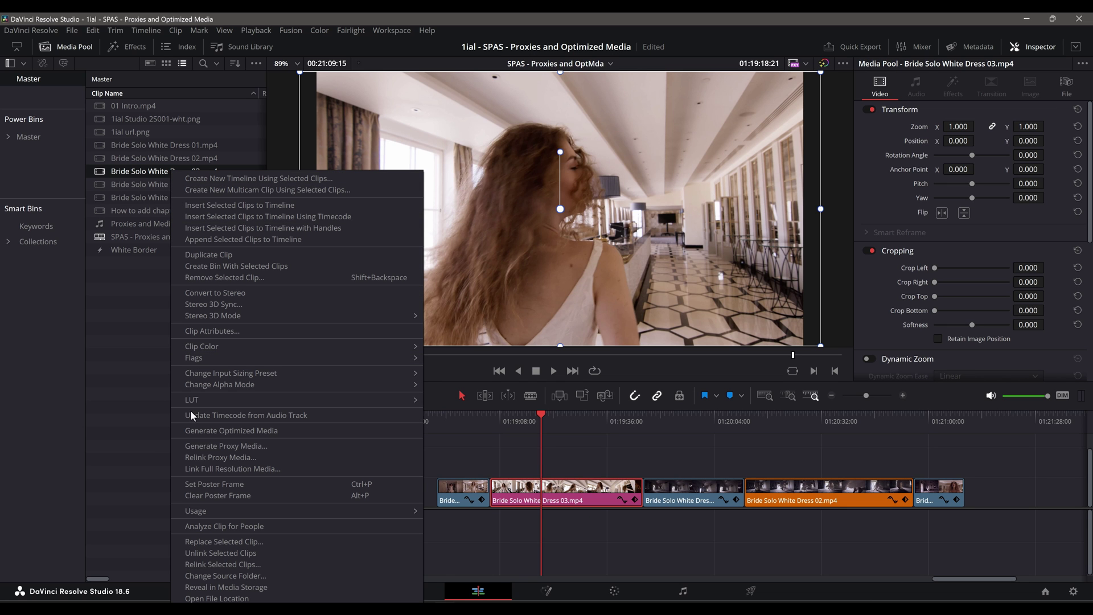
click(199, 443)
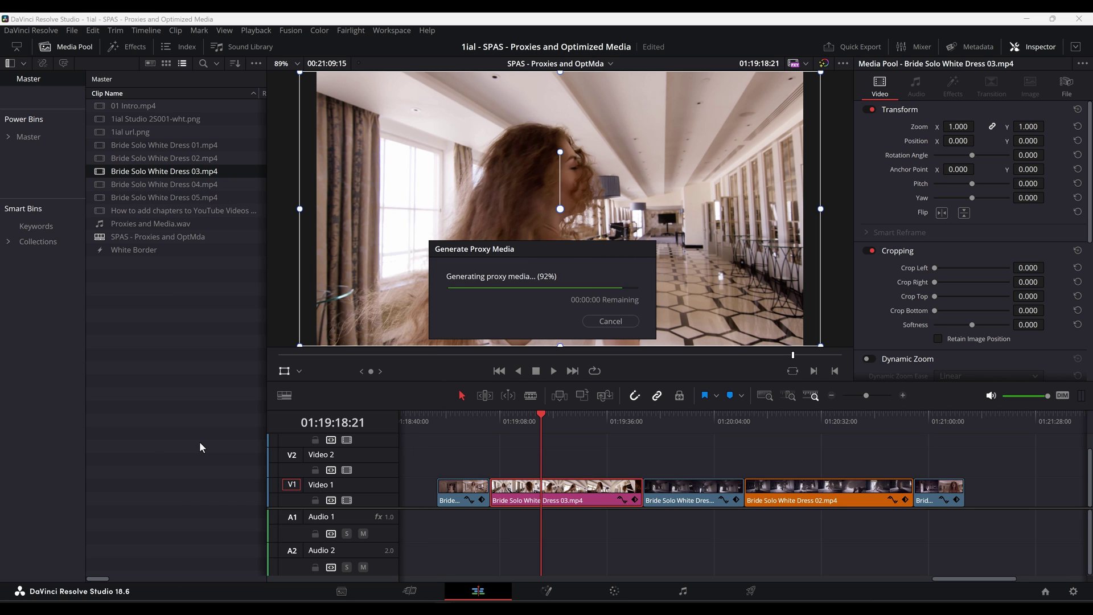
drag(540, 418, 512, 439)
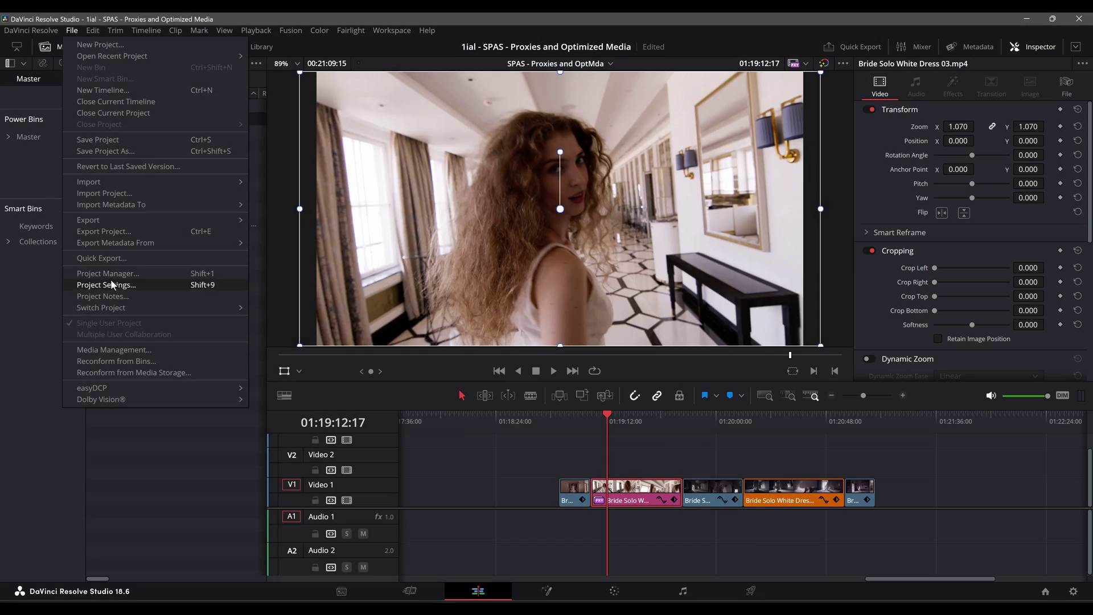
- Review the proxy and optimized media format lists in Project Settings, keeping proxy at DNxHR SQ
click(111, 280)
click(572, 292)
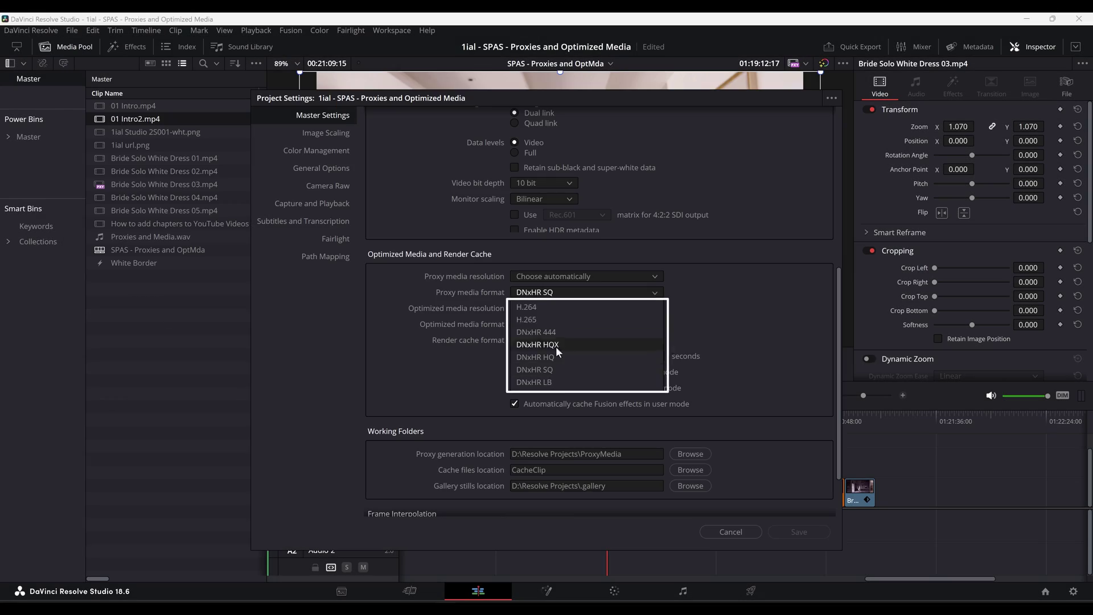
click(692, 352)
click(610, 323)
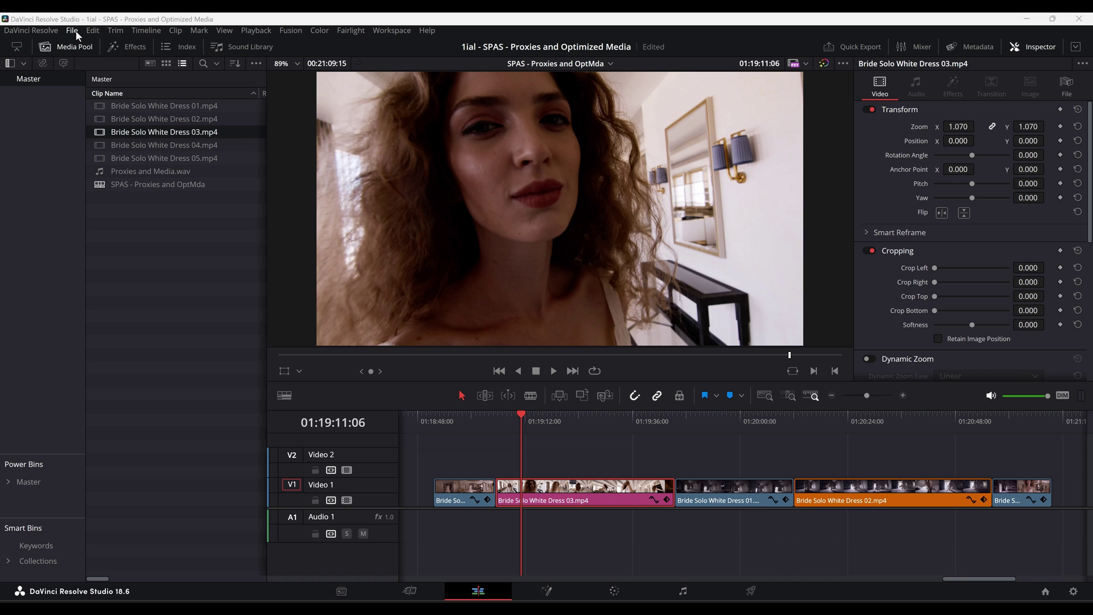
- In Project Settings, check the proxy and optimized media formats, keeping both at DNxHR SQ
click(76, 33)
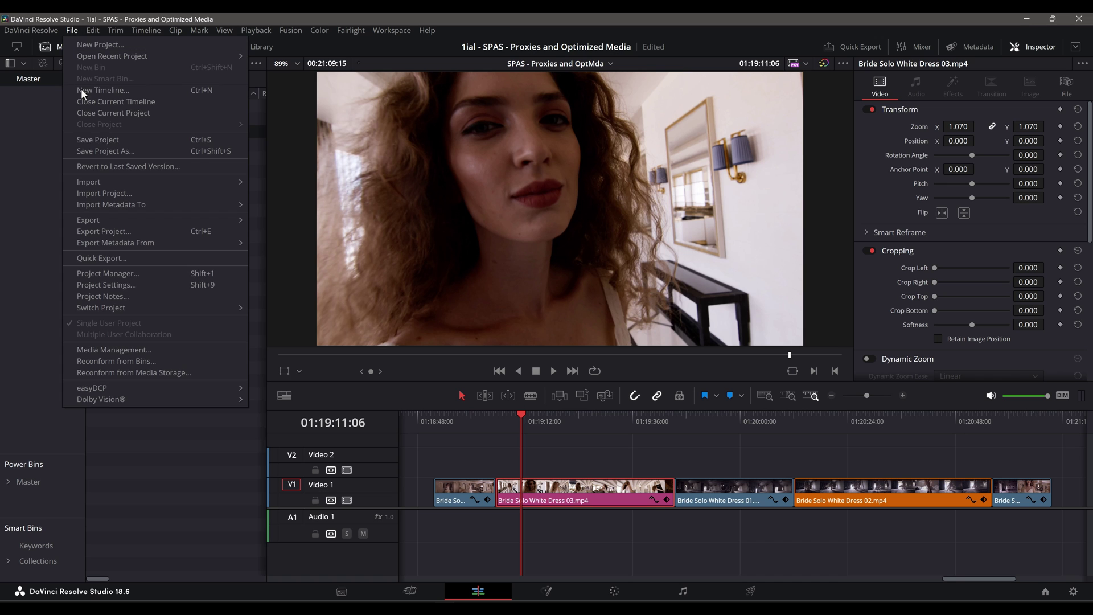
click(123, 281)
scroll(431, 426, down, 5)
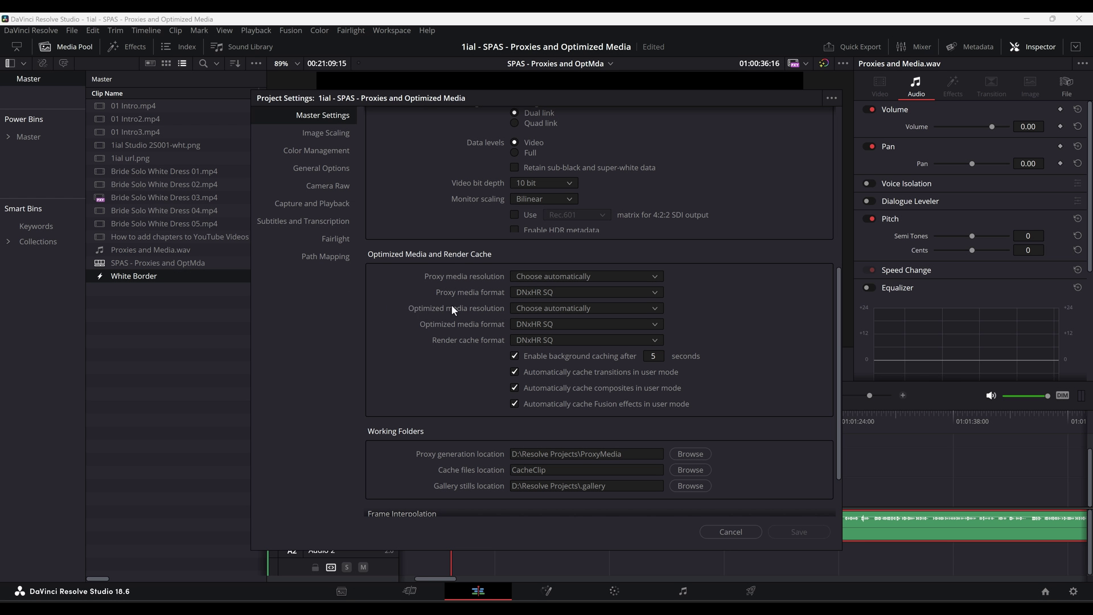
click(655, 292)
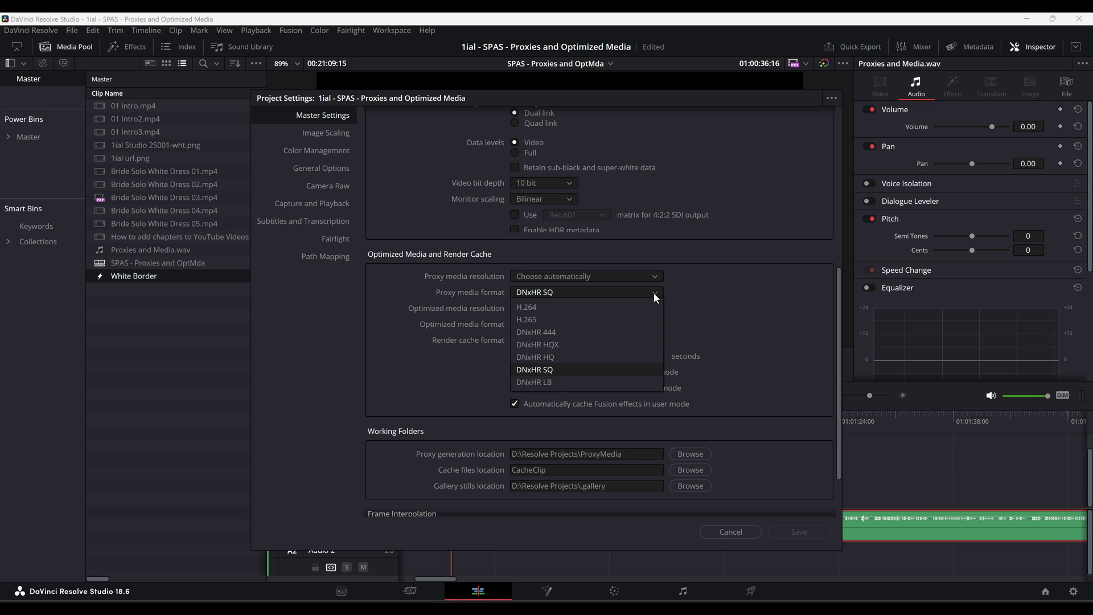
click(653, 292)
click(655, 326)
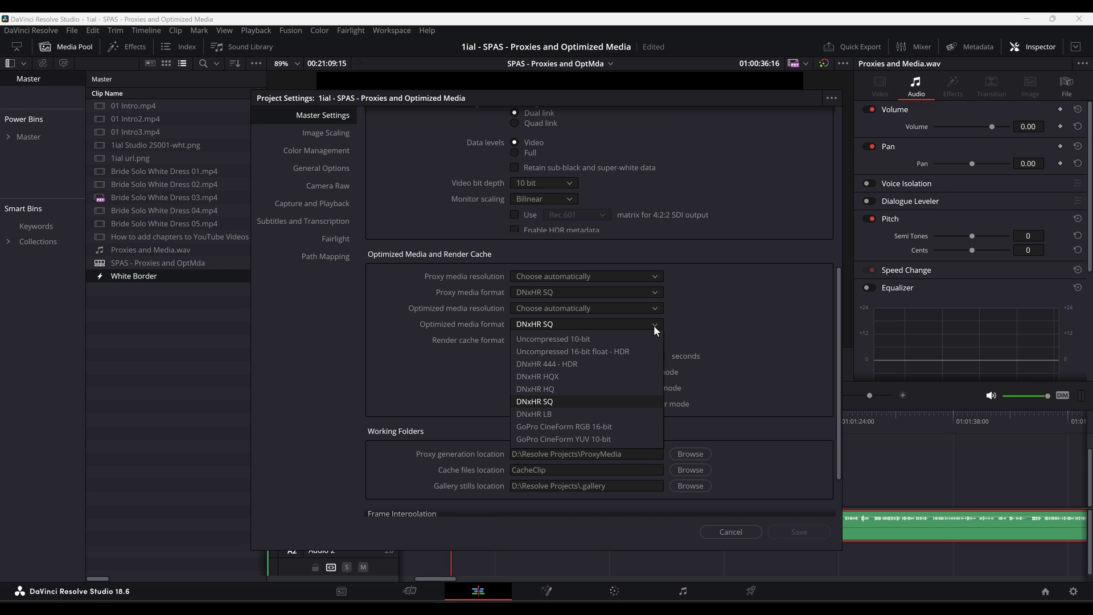
click(654, 327)
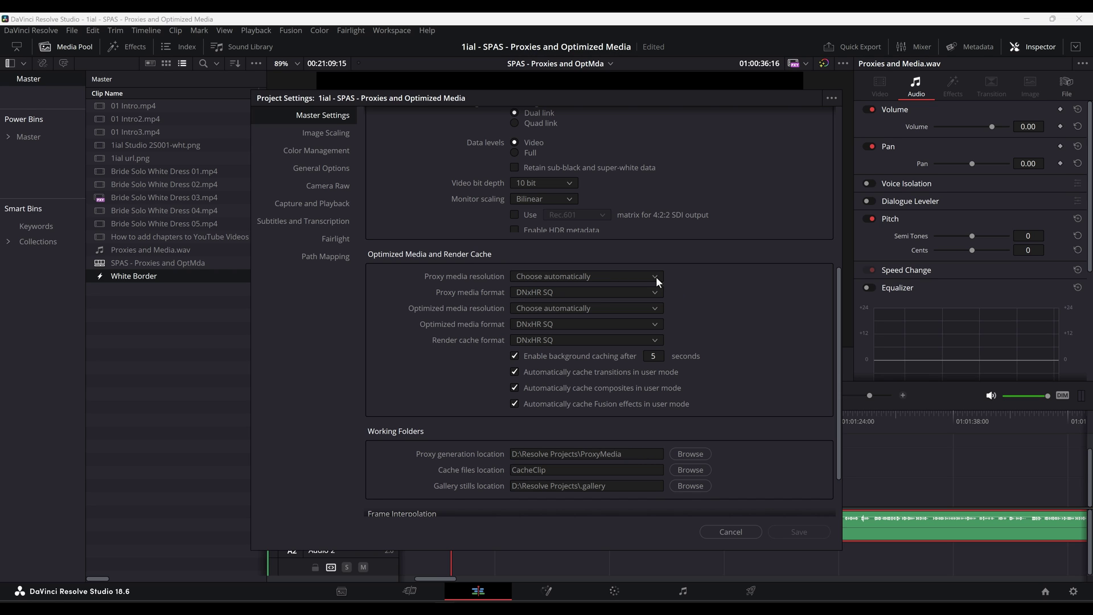
- Recheck the proxy format, optimized resolution and optimized format lists, leaving them unchanged
click(655, 293)
click(657, 293)
click(656, 308)
click(657, 307)
click(659, 323)
click(661, 323)
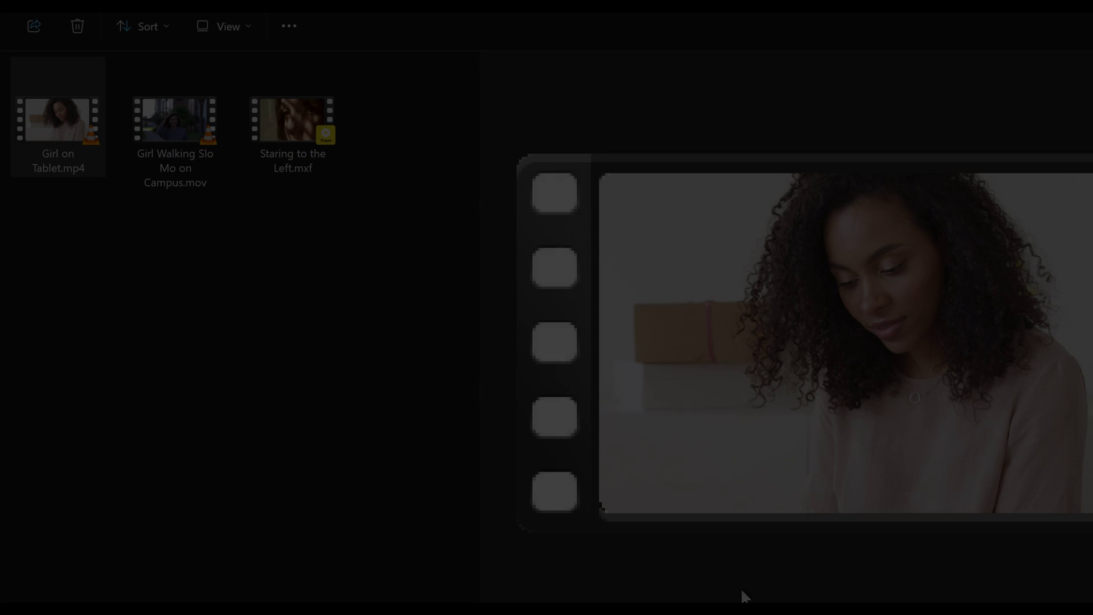
- Show Girl on Tablet.mp4, Girl Walking Slo Mo on Campus.mov and Staring to the Left.mxf in the preview pane
click(73, 134)
click(183, 134)
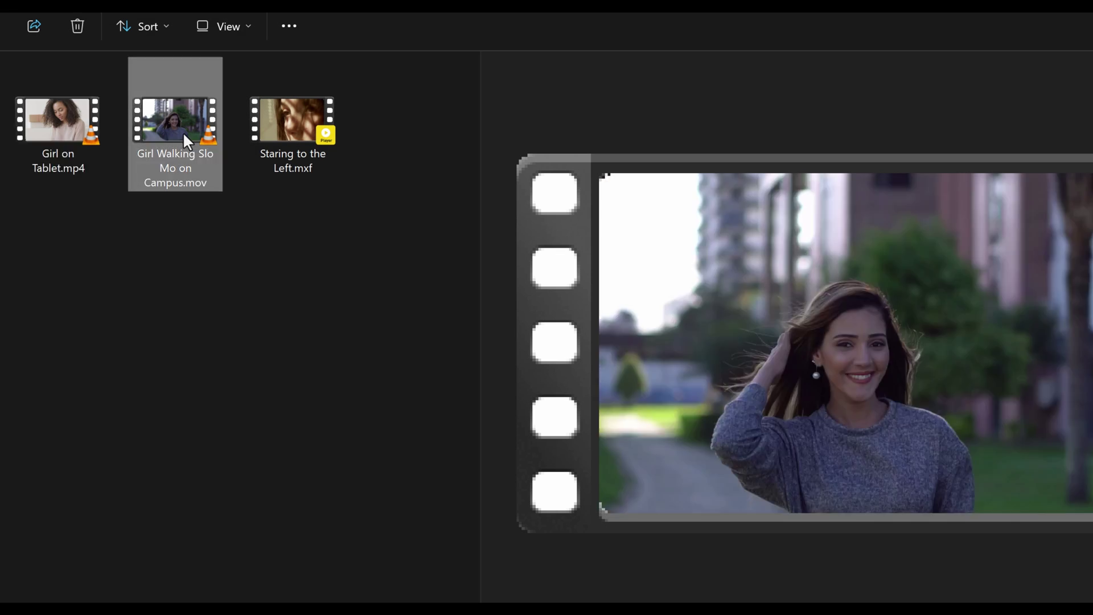
click(327, 168)
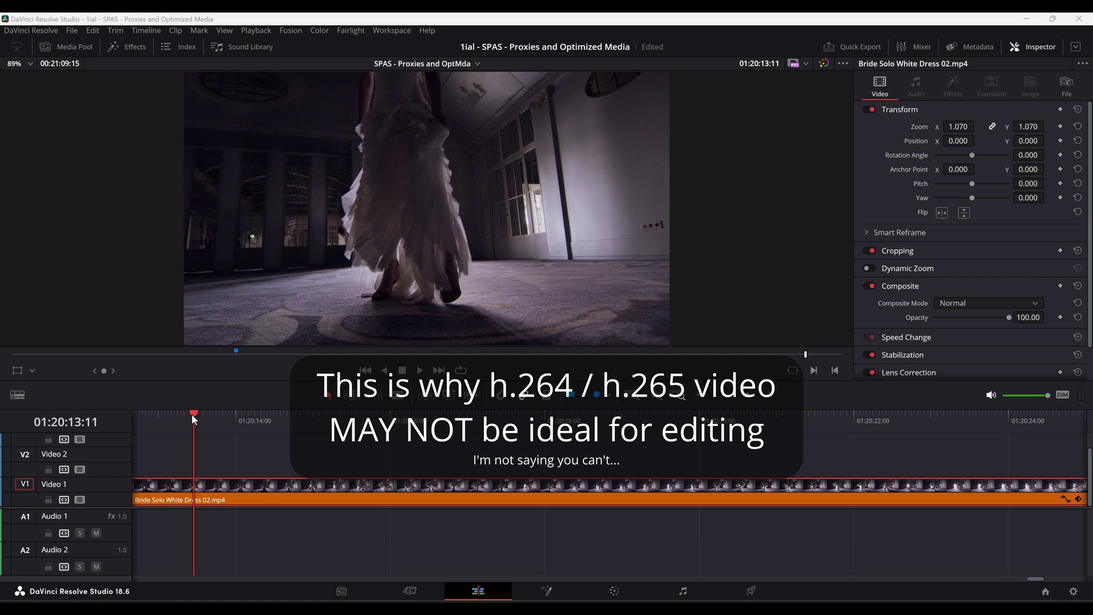
- Scrub through Bride Solo White Dress 02.mp4 and play the timeline to judge playback smoothness
drag(193, 412, 258, 430)
key(space)
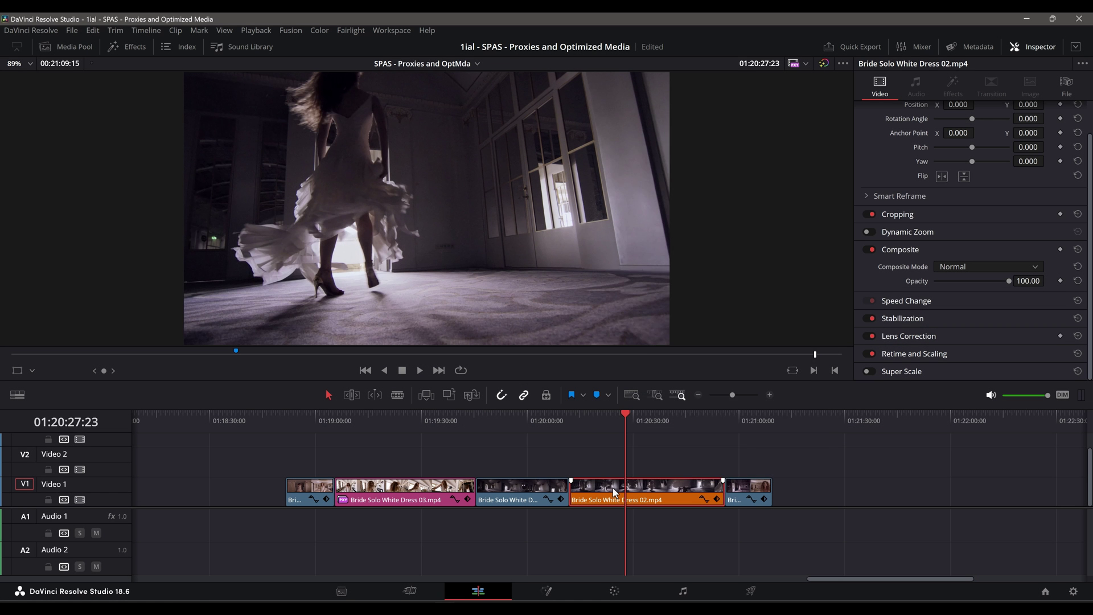
- Generate optimized media for the Bride Solo White Dress 02.mp4 timeline clip, then replay it from earlier
right_click(614, 491)
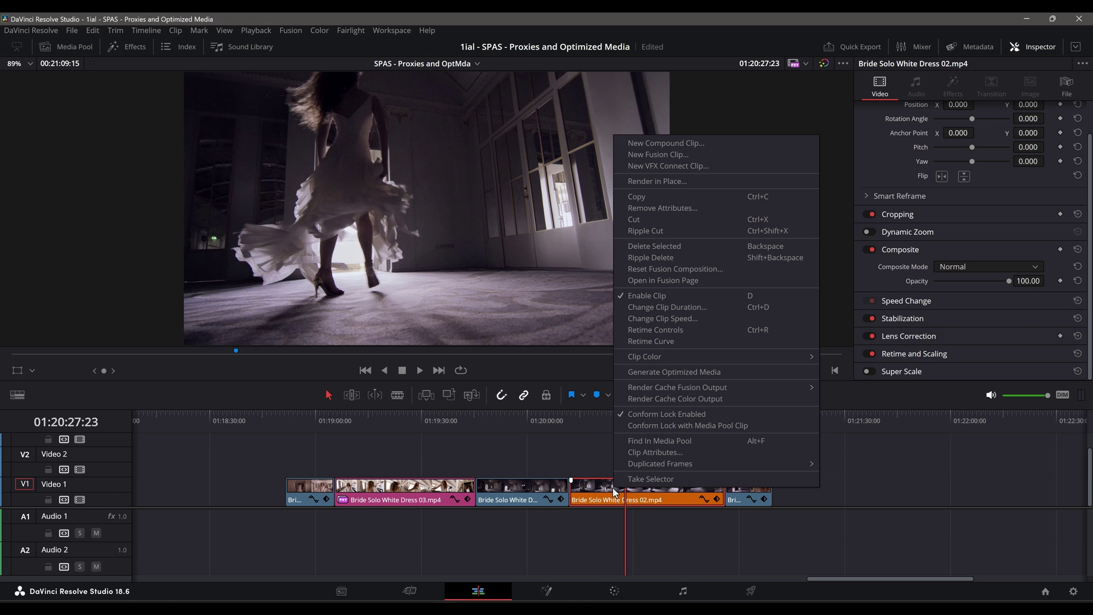
click(644, 373)
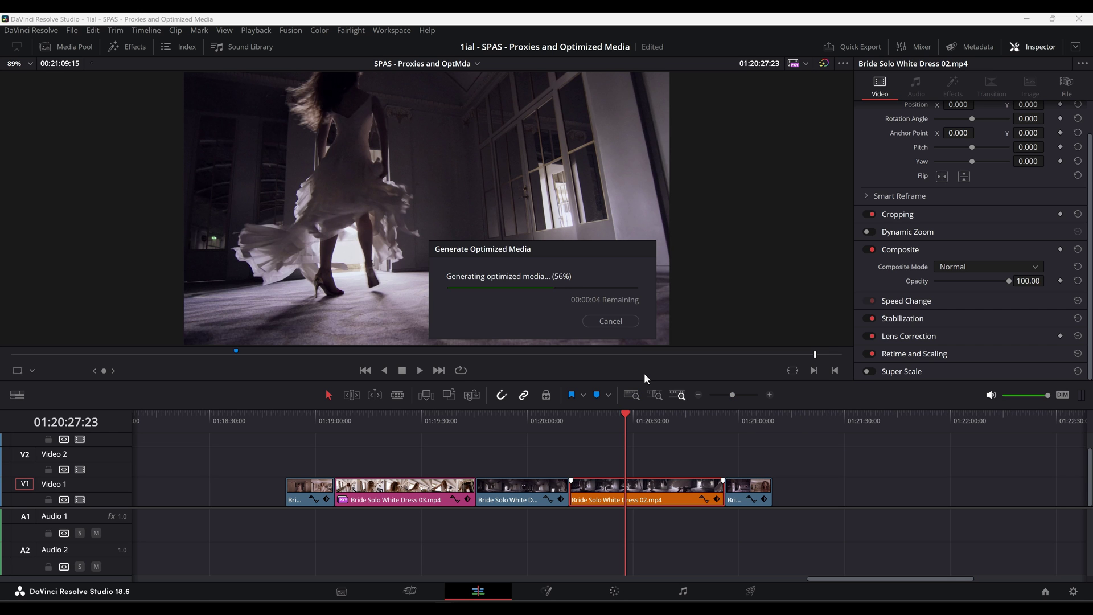
drag(626, 412, 583, 434)
key(space)
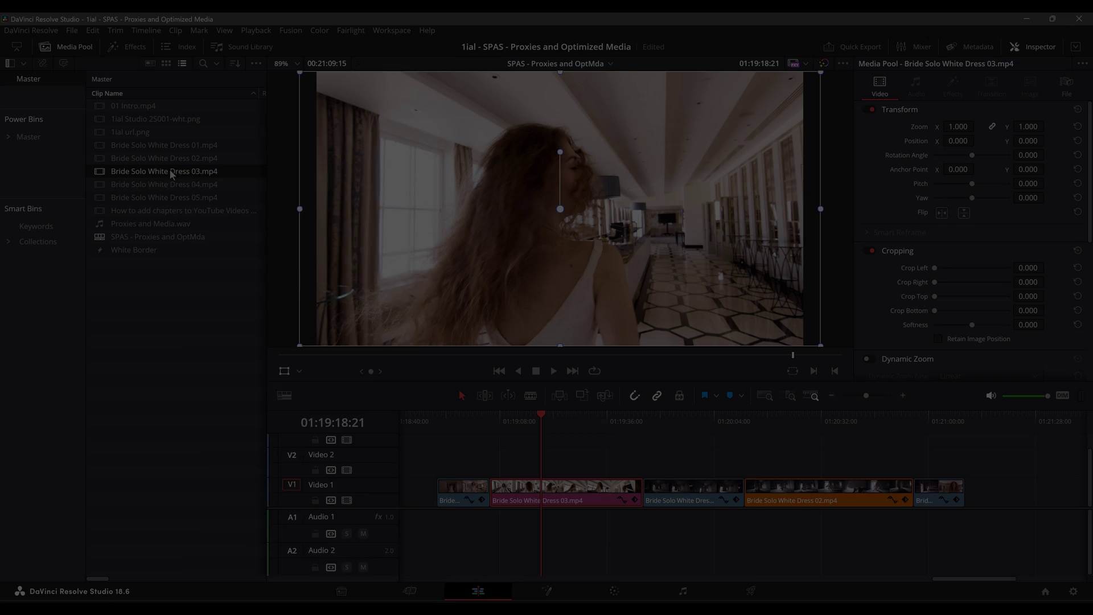
- Generate proxy media for Bride Solo White Dress 03.mp4 from its Media Pool context menu
right_click(169, 168)
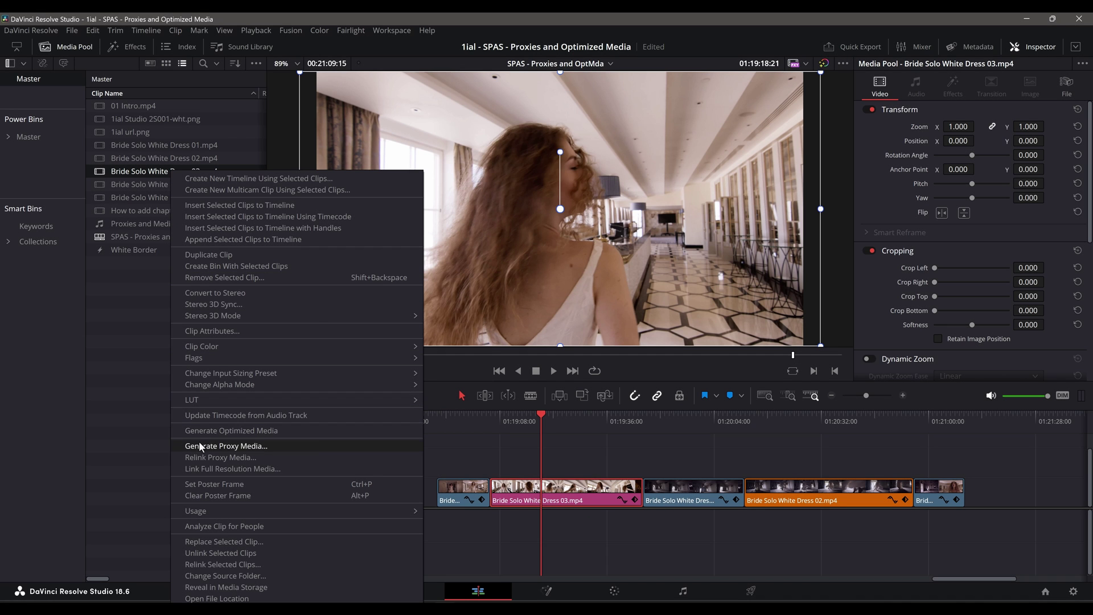
click(199, 444)
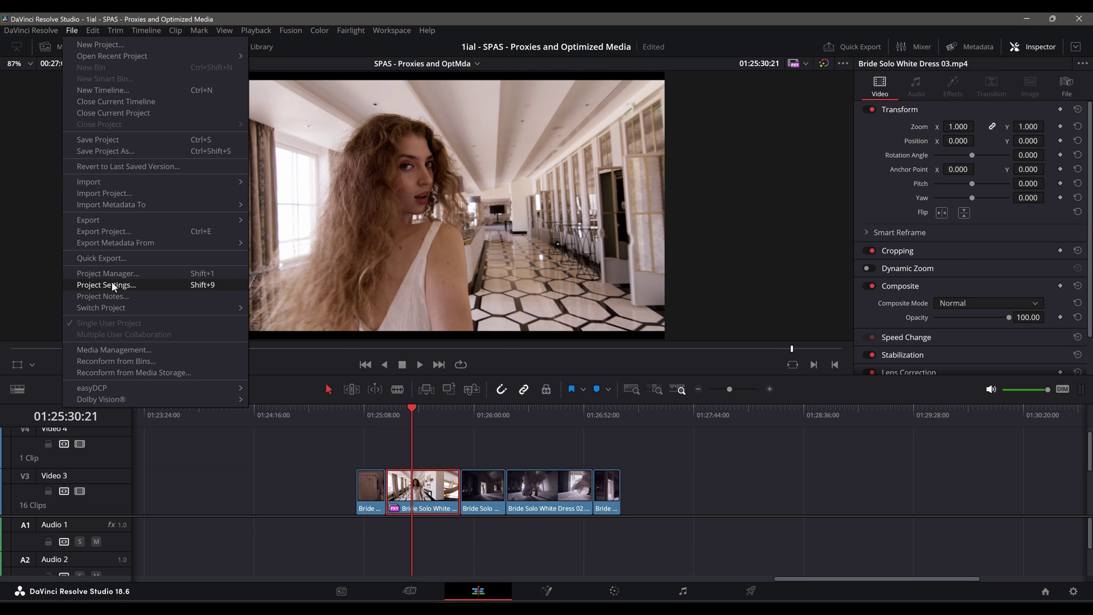
click(113, 286)
scroll(585, 376, down, 5)
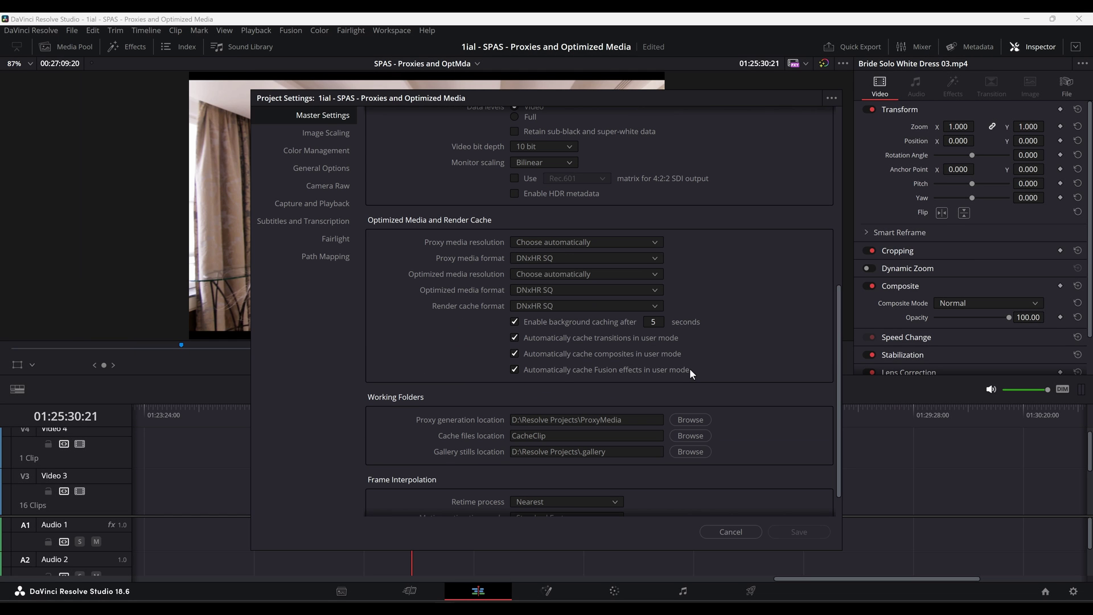
click(640, 259)
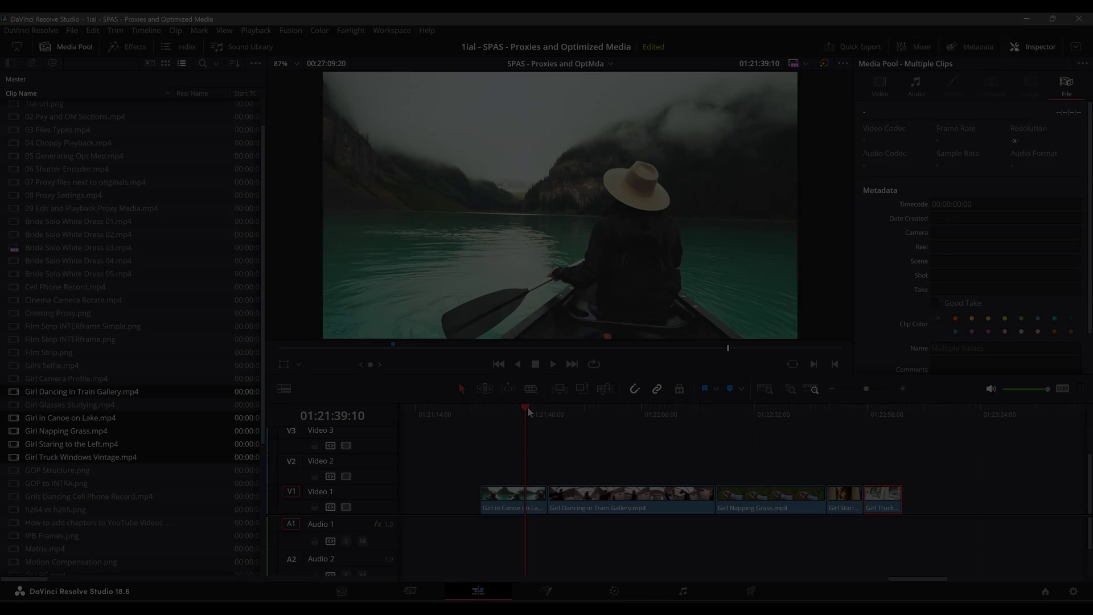
- Generate proxy media for the five selected Girl clips, then scrub to Girl Staring to the Left
drag(527, 406, 514, 474)
right_click(52, 446)
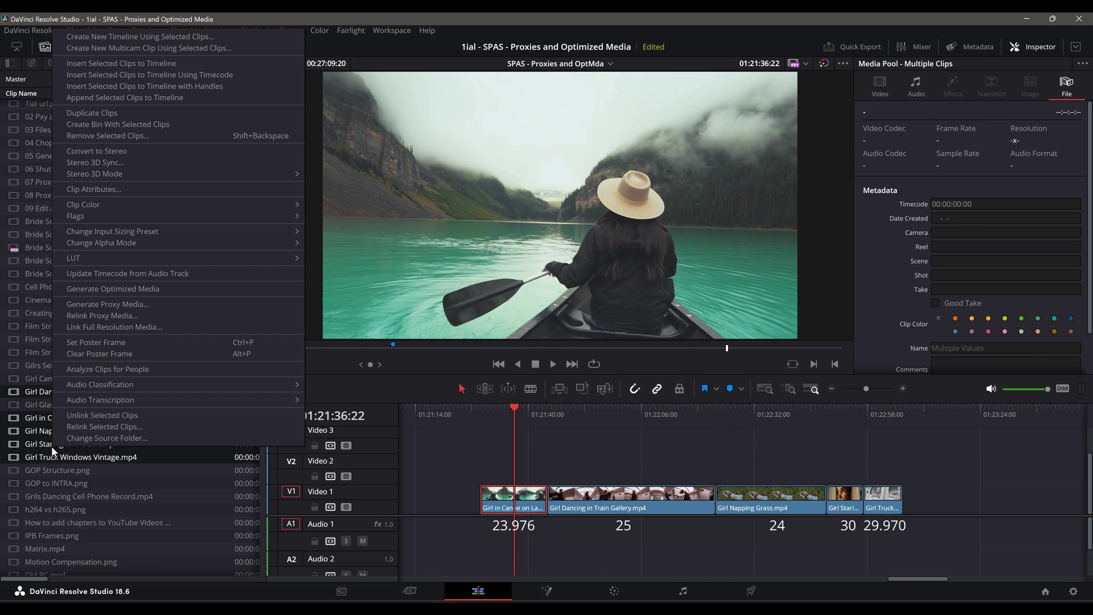
click(135, 305)
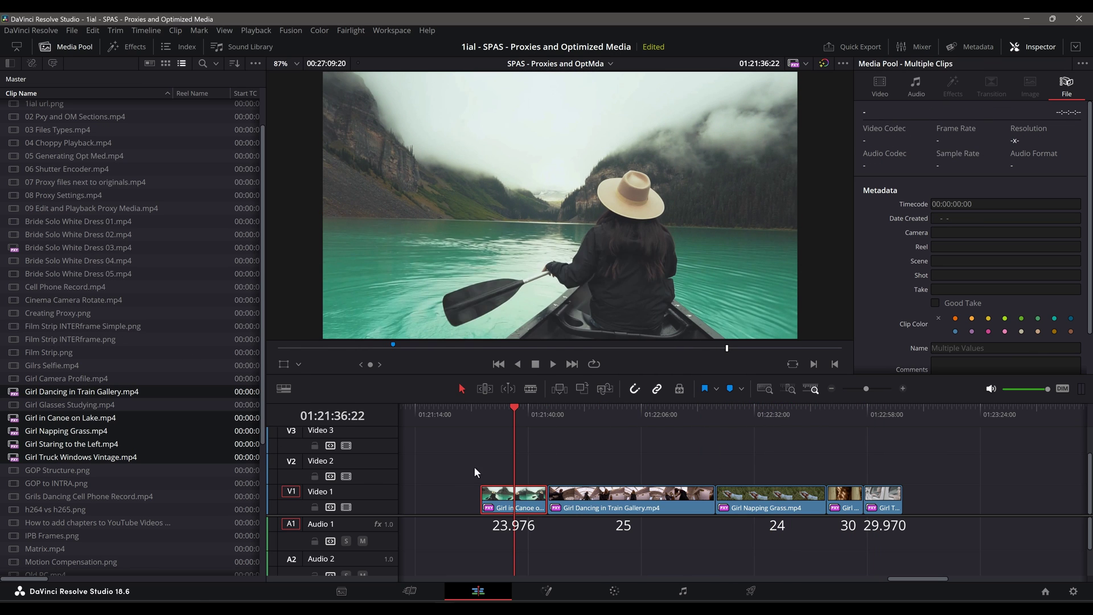
drag(508, 487, 577, 522)
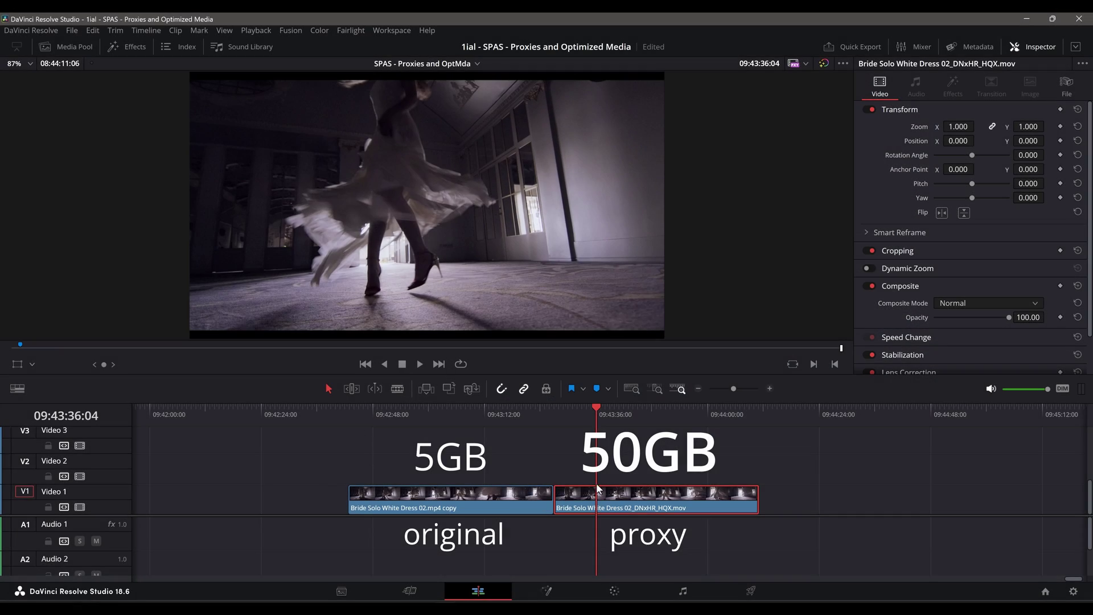
drag(596, 484, 697, 460)
drag(456, 457, 448, 457)
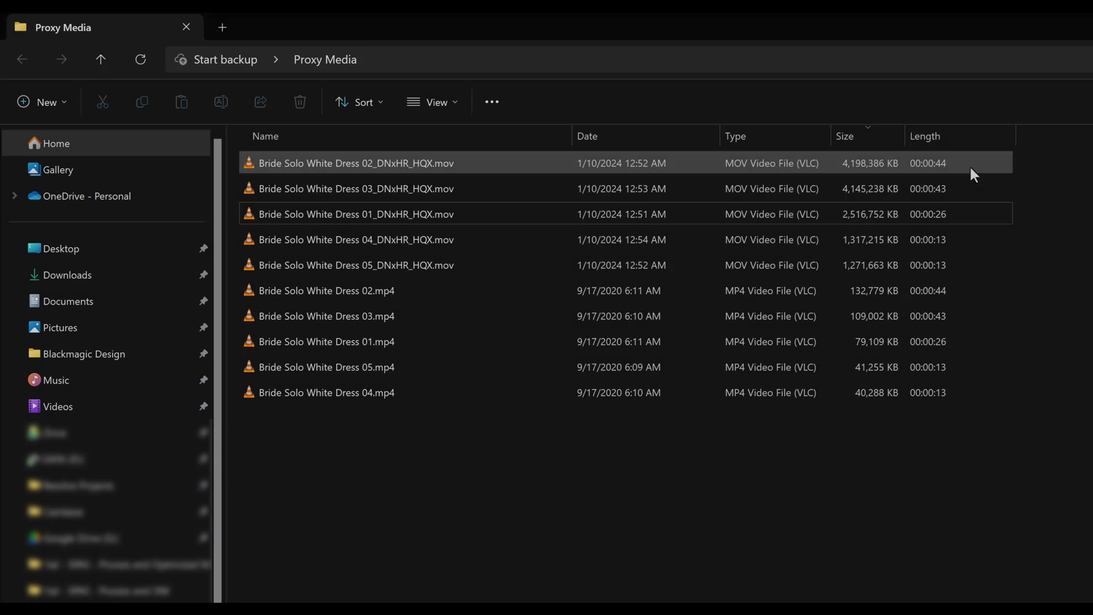
drag(972, 173, 1005, 265)
click(1075, 263)
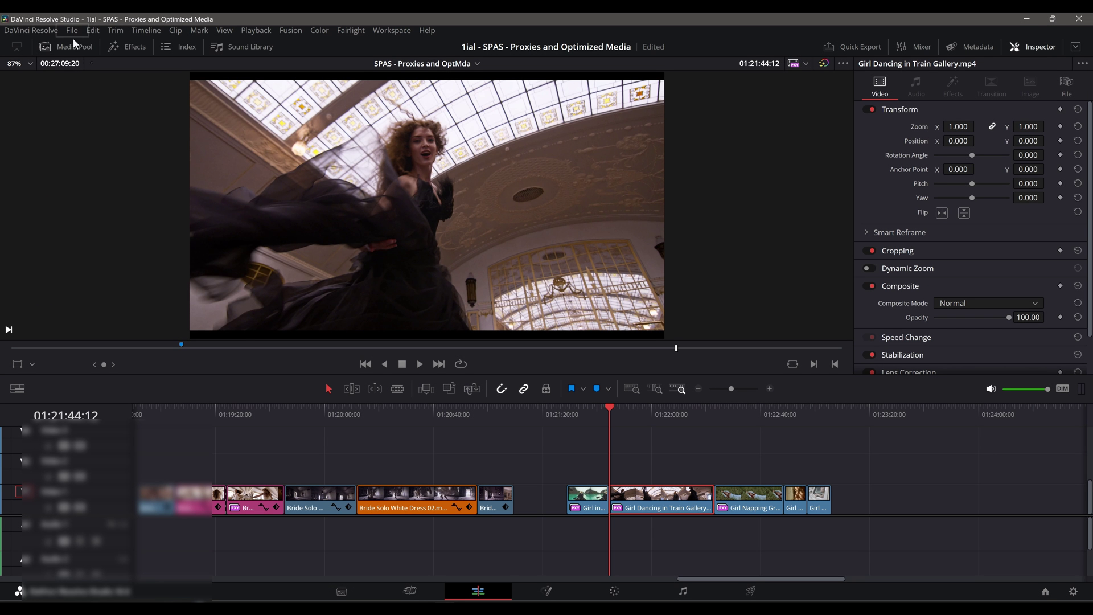
- In Project Settings > Working Folders, browse for a new proxy generation location
click(72, 31)
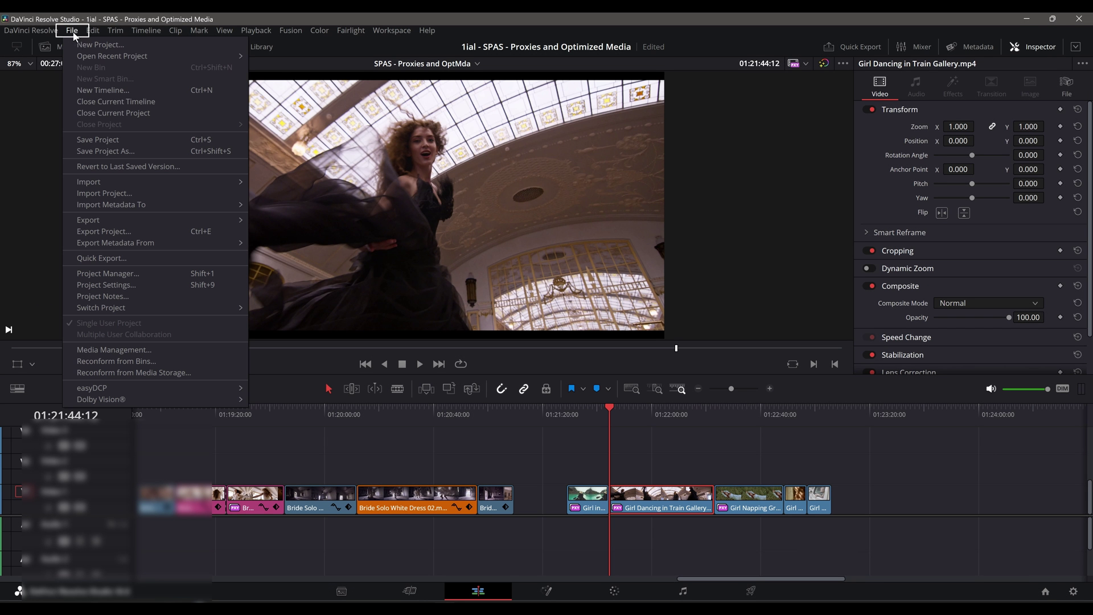
click(107, 284)
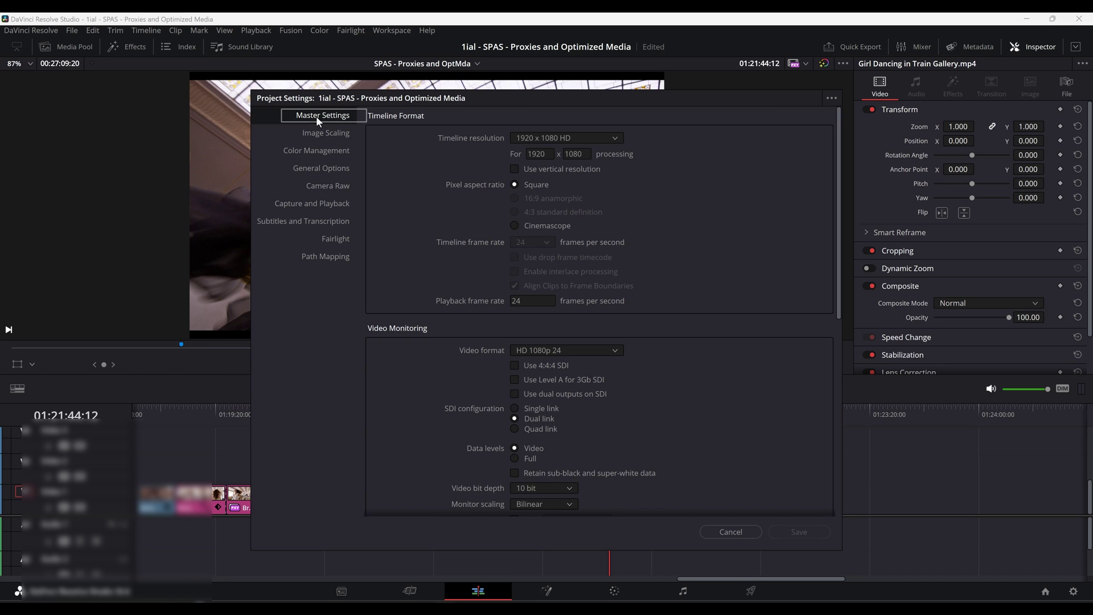
scroll(487, 368, down, 7)
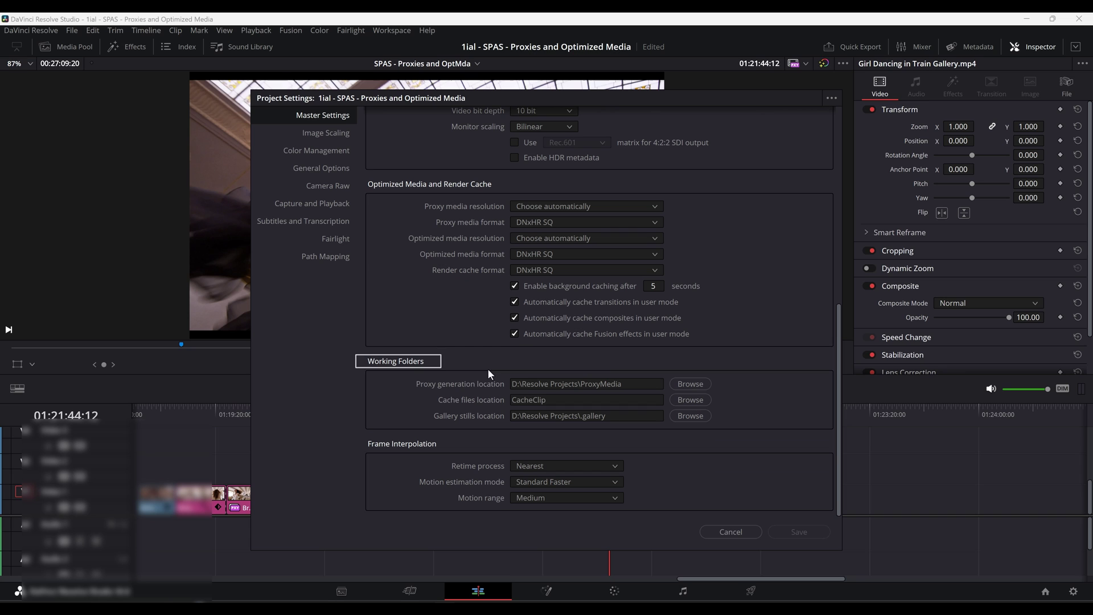
click(684, 384)
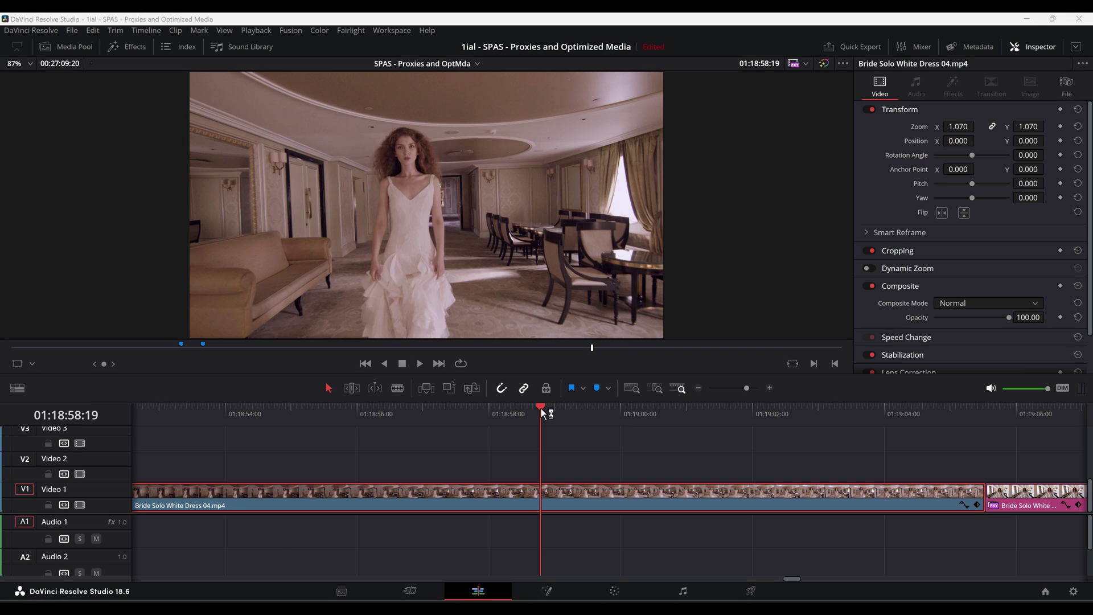
- On the Color page, set Global exposure to 0.40 and contrast to 1.078, and enable the Shadows node
drag(541, 408, 541, 460)
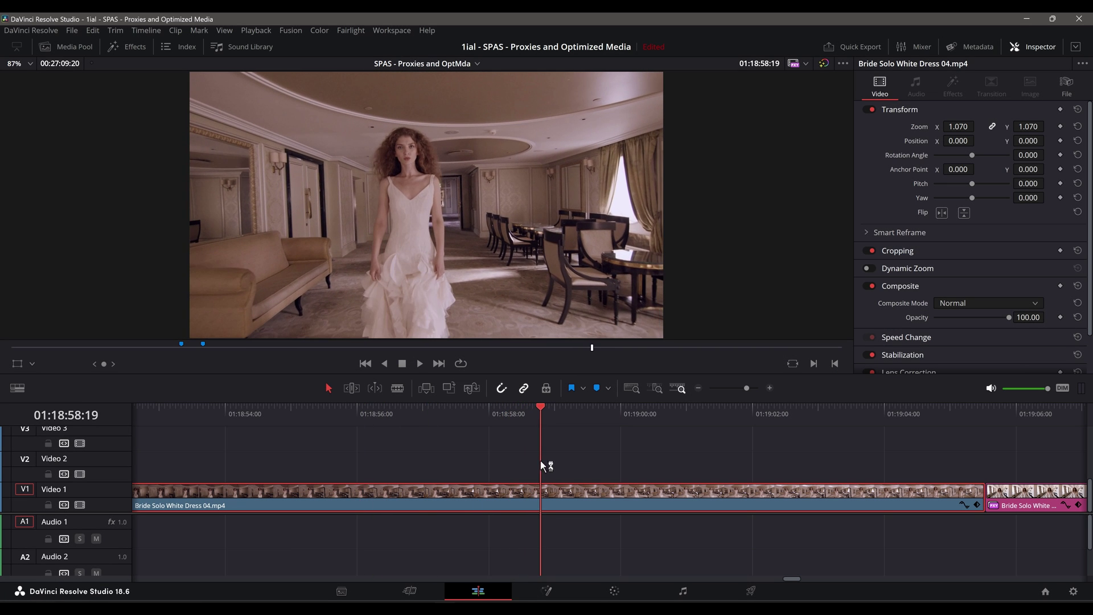
click(615, 592)
drag(330, 534, 353, 534)
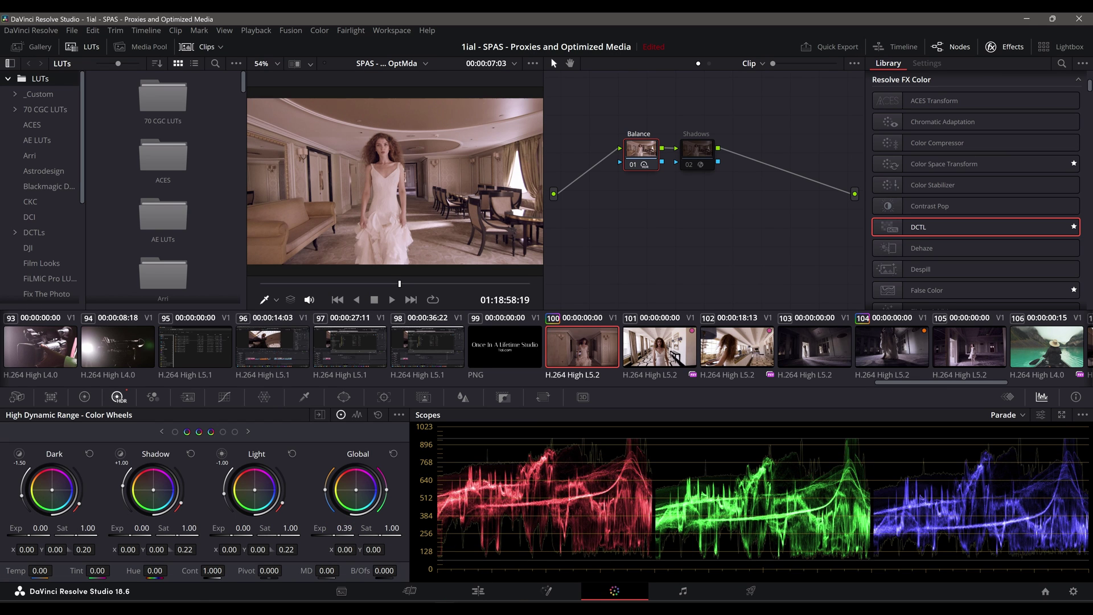
drag(211, 574, 219, 574)
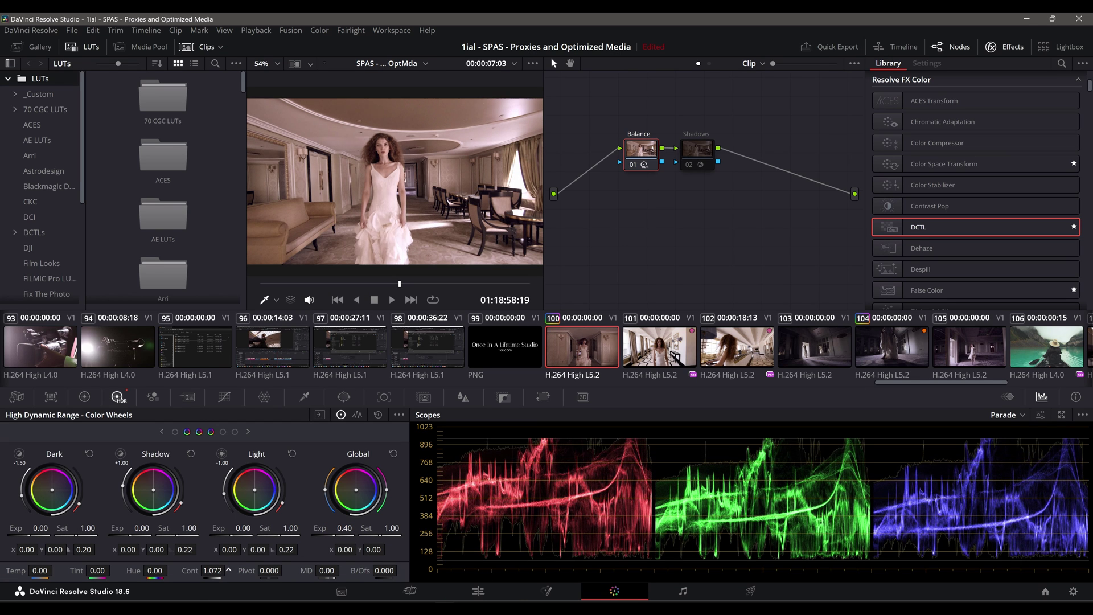
click(689, 166)
- Back on the Edit page, rotate the bride clip to -8.240 degrees
click(478, 592)
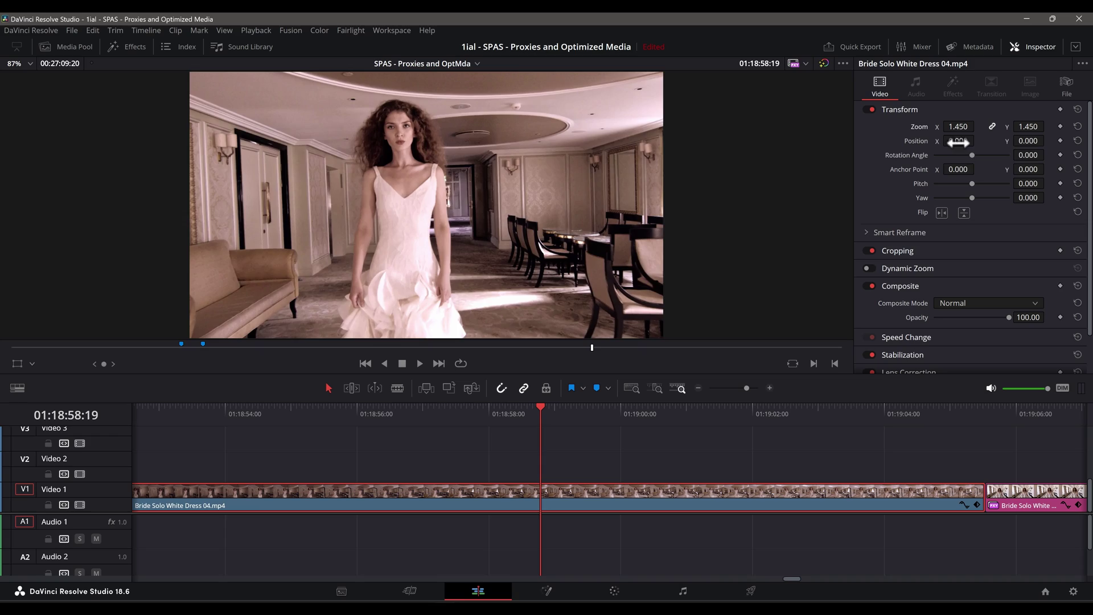
drag(971, 154, 970, 158)
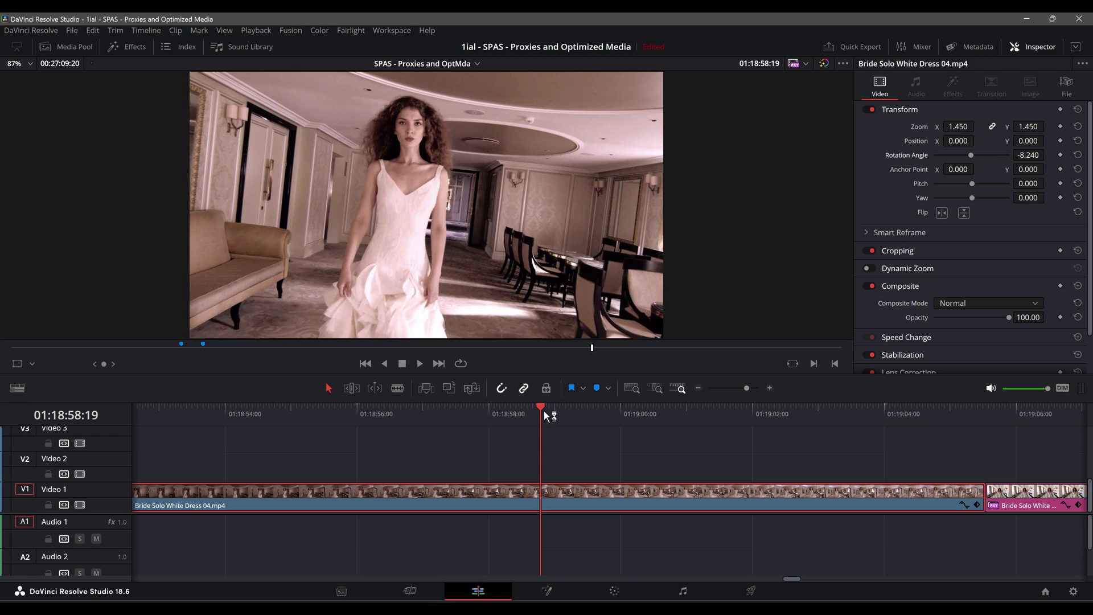
drag(541, 409, 566, 435)
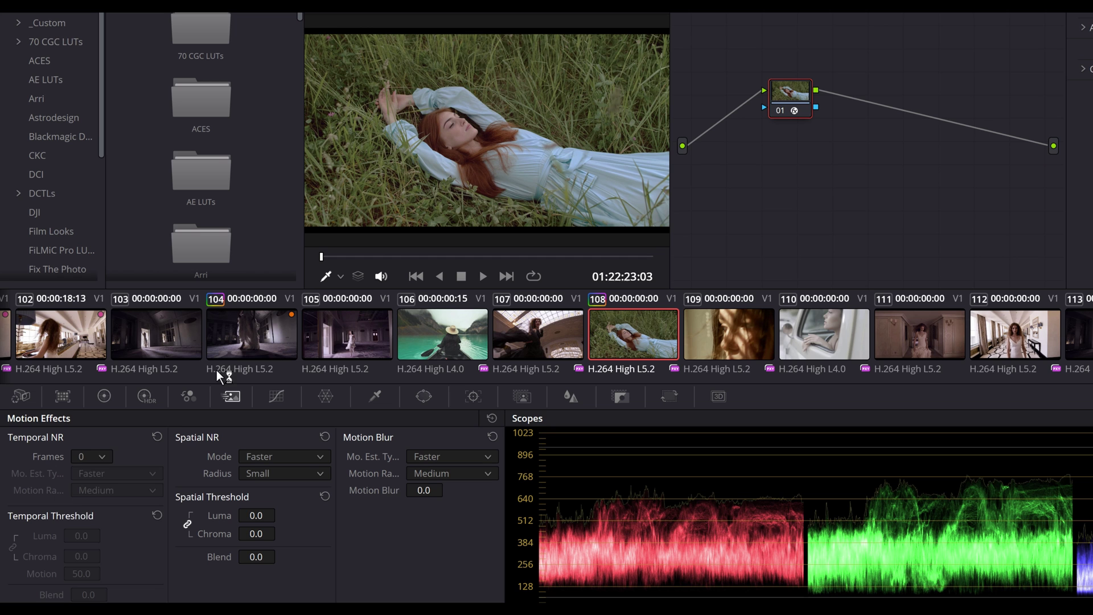
- Set Temporal NR Frames to 3, then generate proxy media for the selected Media Pool clips
click(86, 517)
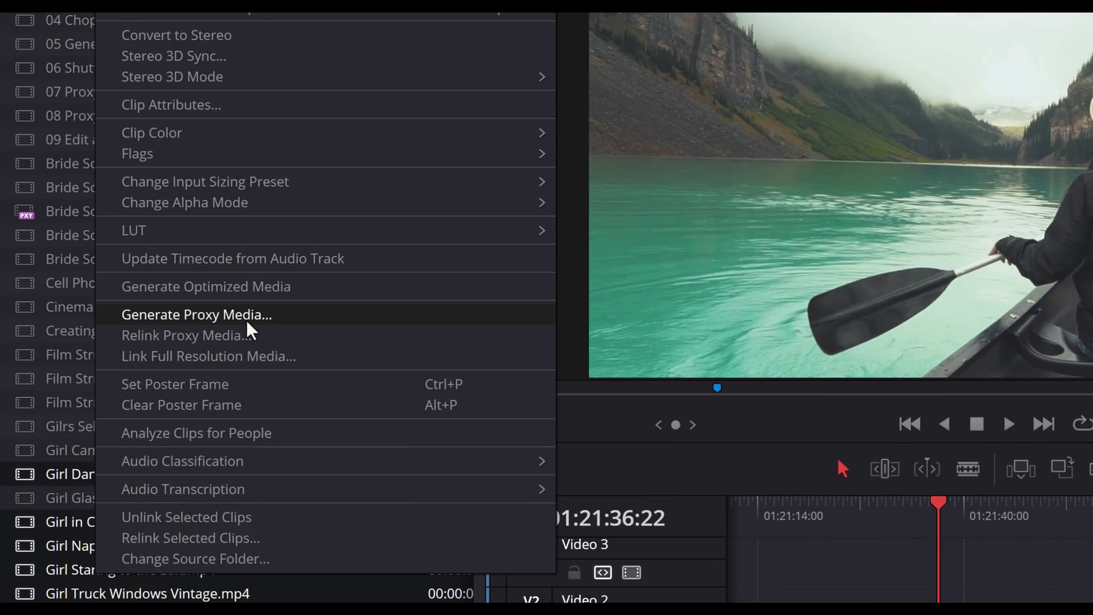
click(248, 83)
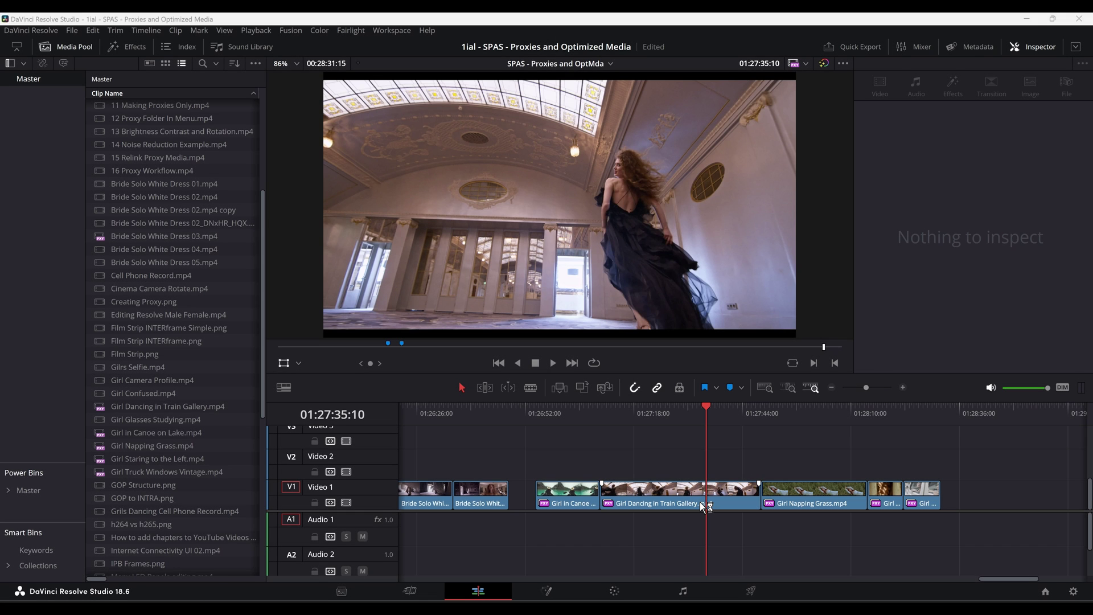
- Create a new project from the File menu
click(702, 506)
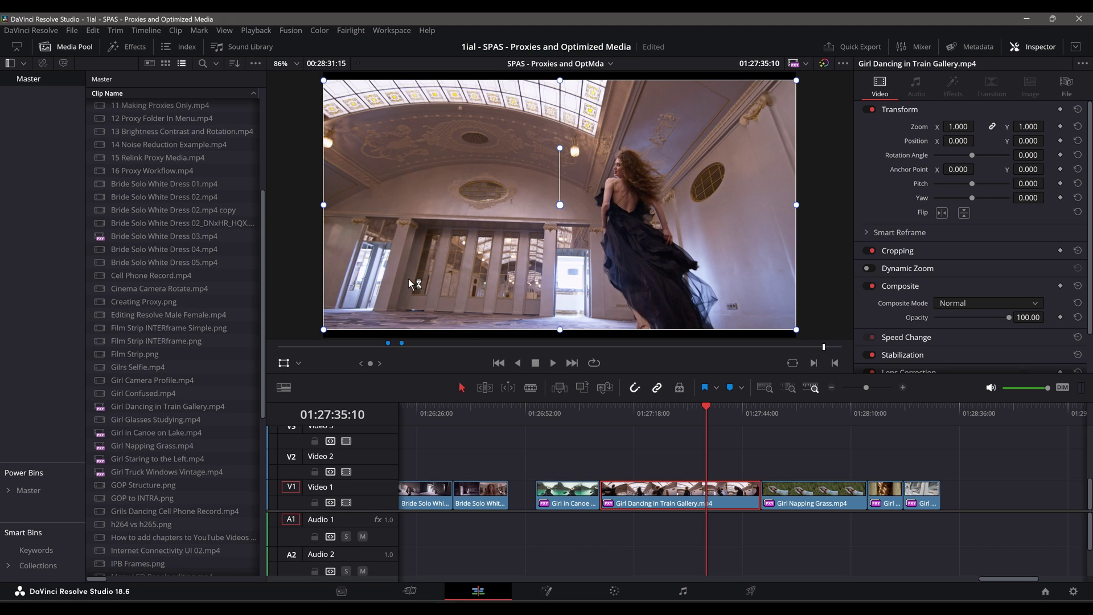
click(71, 31)
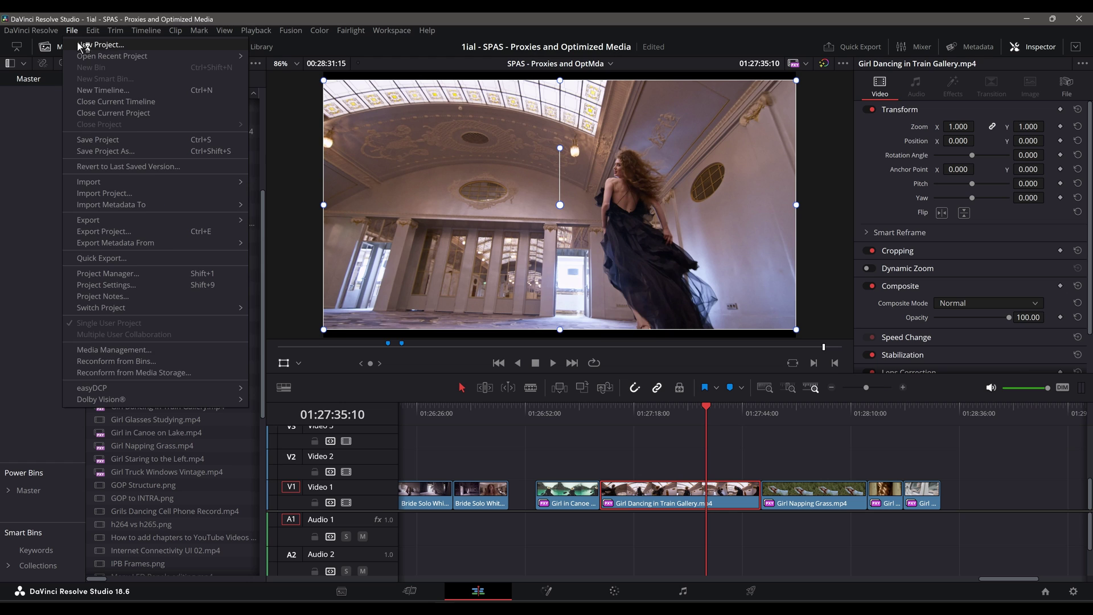
key(Escape)
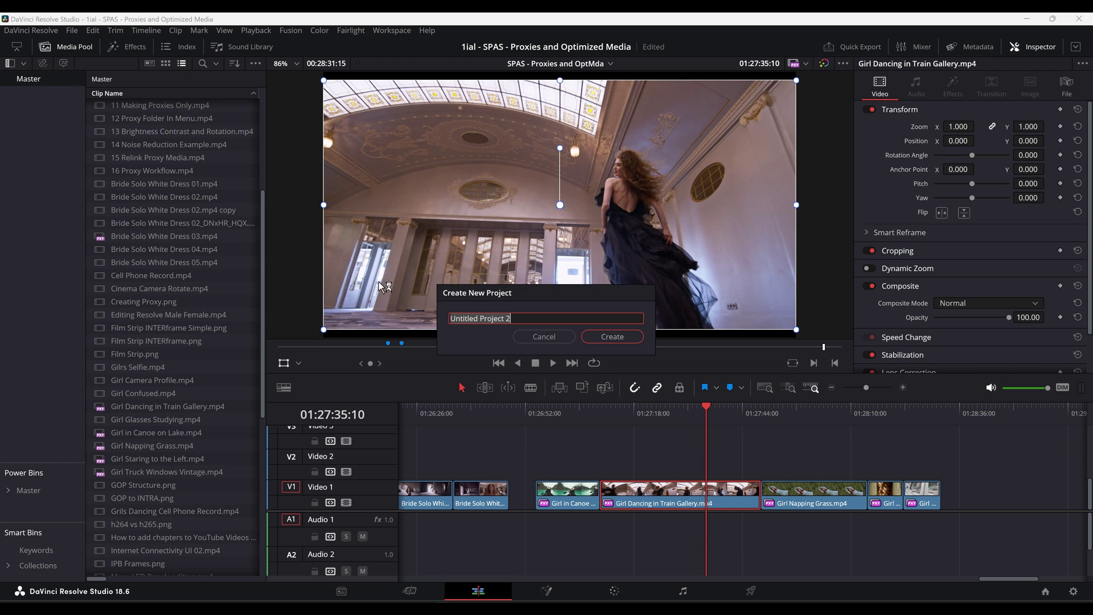
click(612, 336)
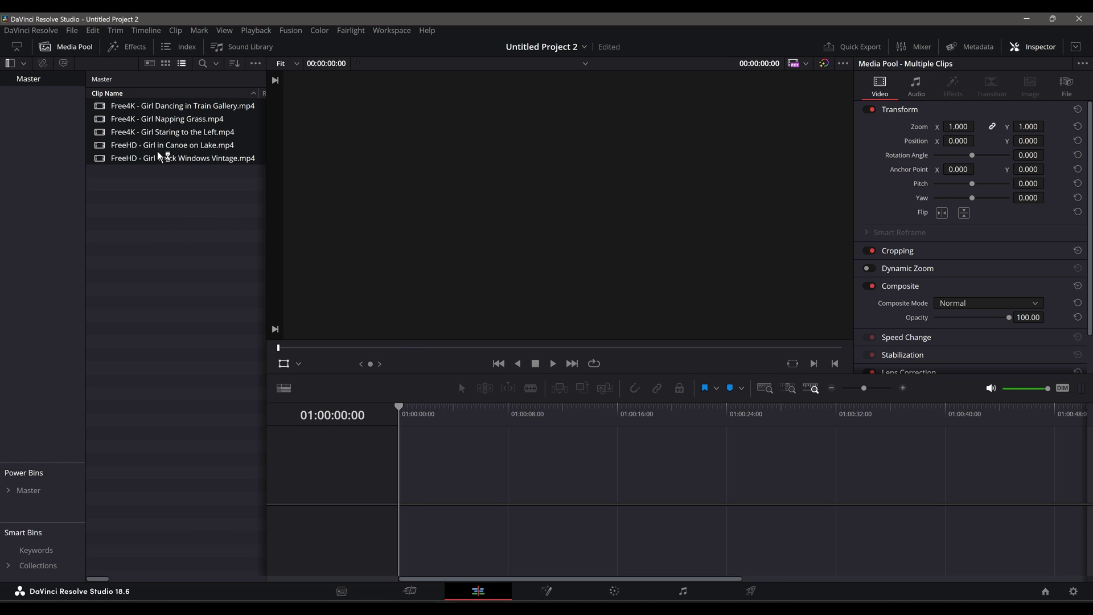
- Relink the imported clips to their proxy media in the chosen source folder
right_click(159, 154)
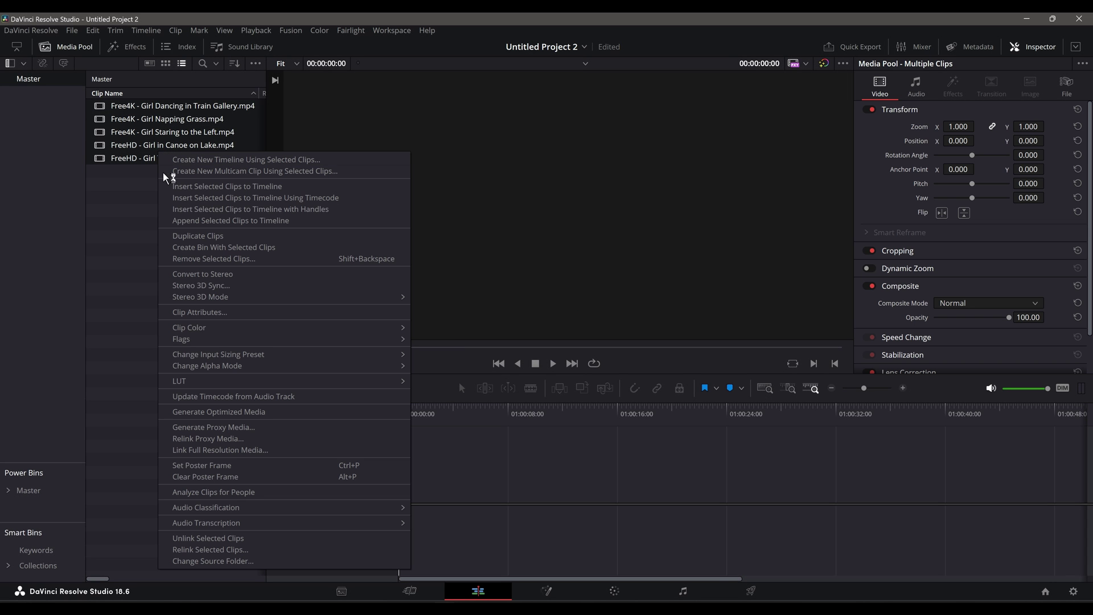
click(215, 438)
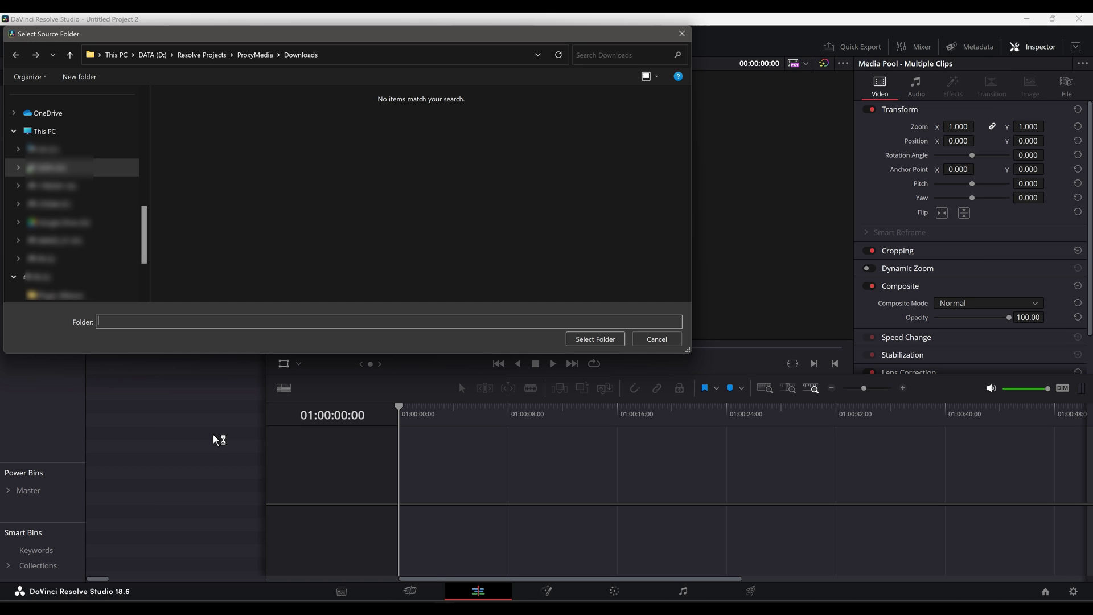
click(579, 339)
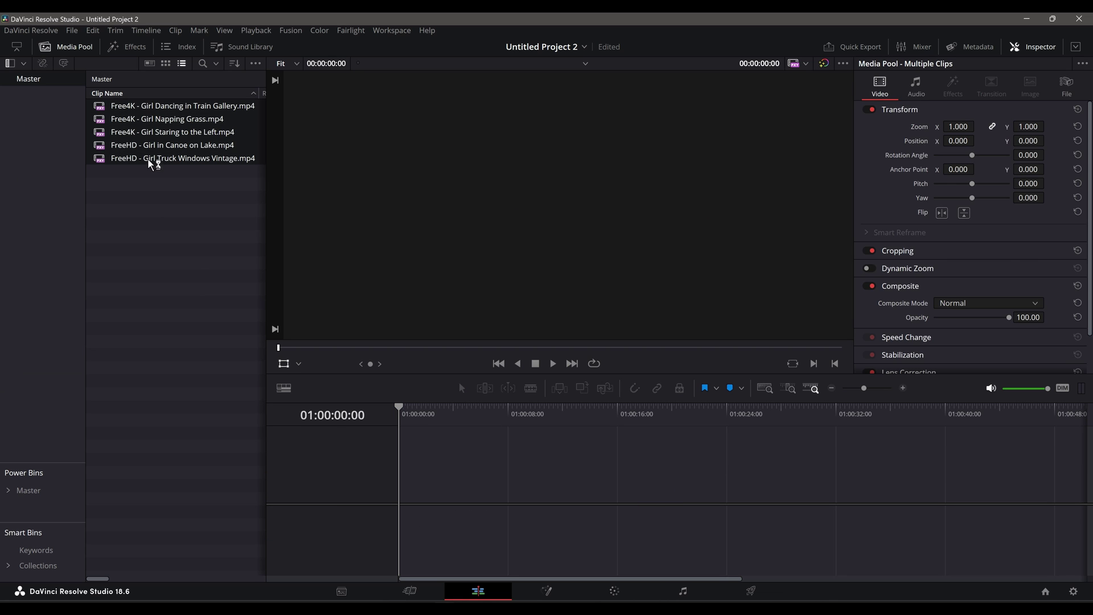
- Build Timeline 1 from the clips and play from the Girl Napping Grass clip
drag(151, 163, 398, 500)
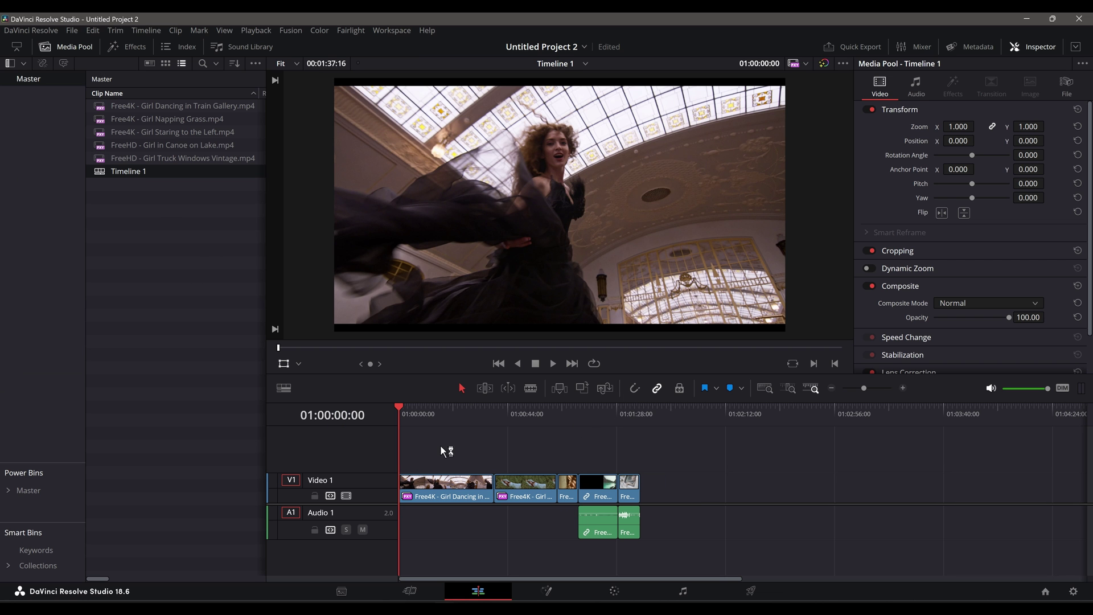
scroll(405, 407, up, 2)
drag(454, 410, 472, 453)
key(space)
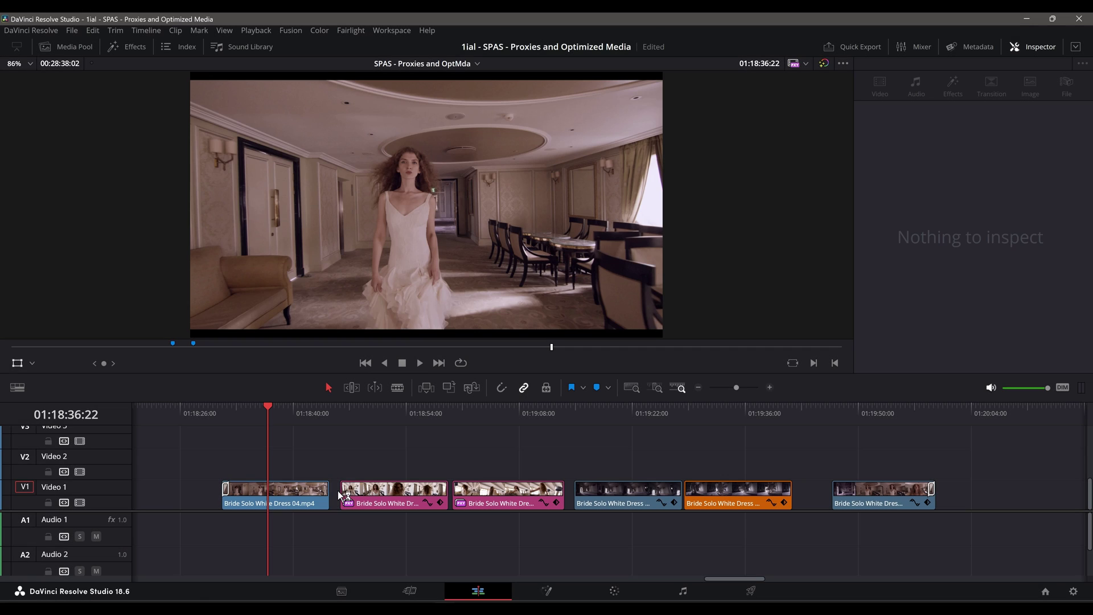
- Ripple-delete the four gaps on Video 1 and select all six bride clips
click(335, 494)
key(Delete)
click(440, 494)
key(Delete)
click(558, 494)
key(Delete)
drag(709, 497, 705, 502)
click(777, 493)
key(Delete)
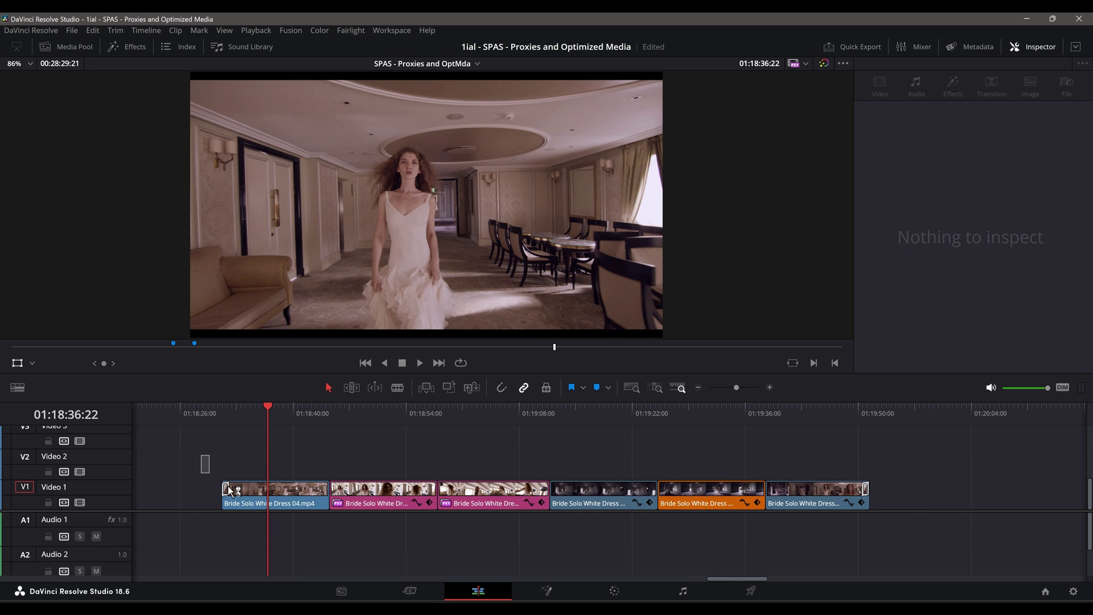
drag(312, 505, 947, 504)
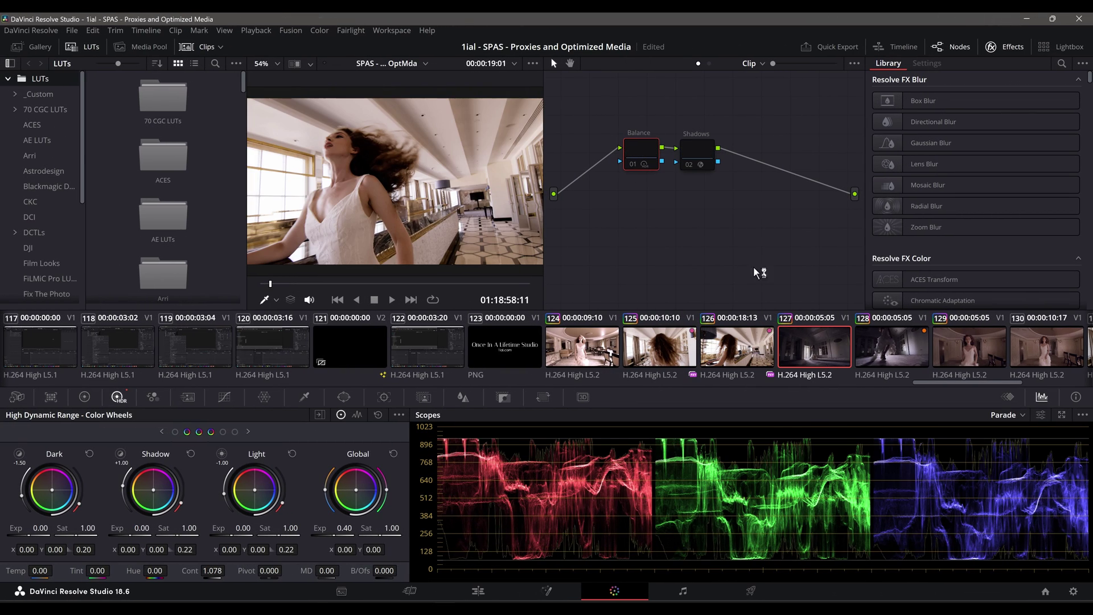
- Pick clip 127 and expand the Advanced Settings render options
click(825, 367)
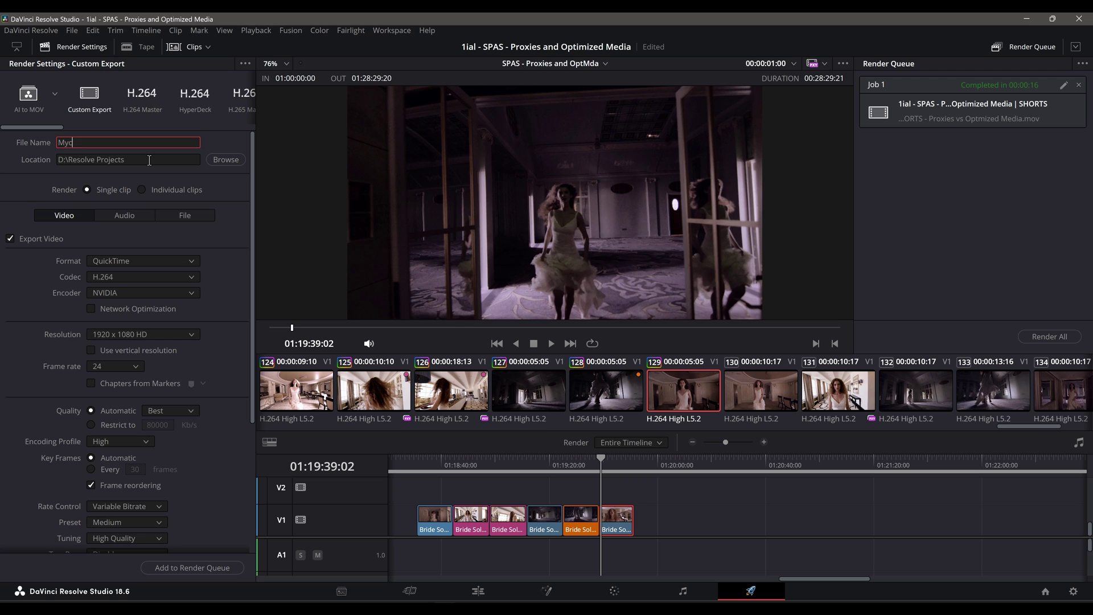
scroll(50, 335, down, 5)
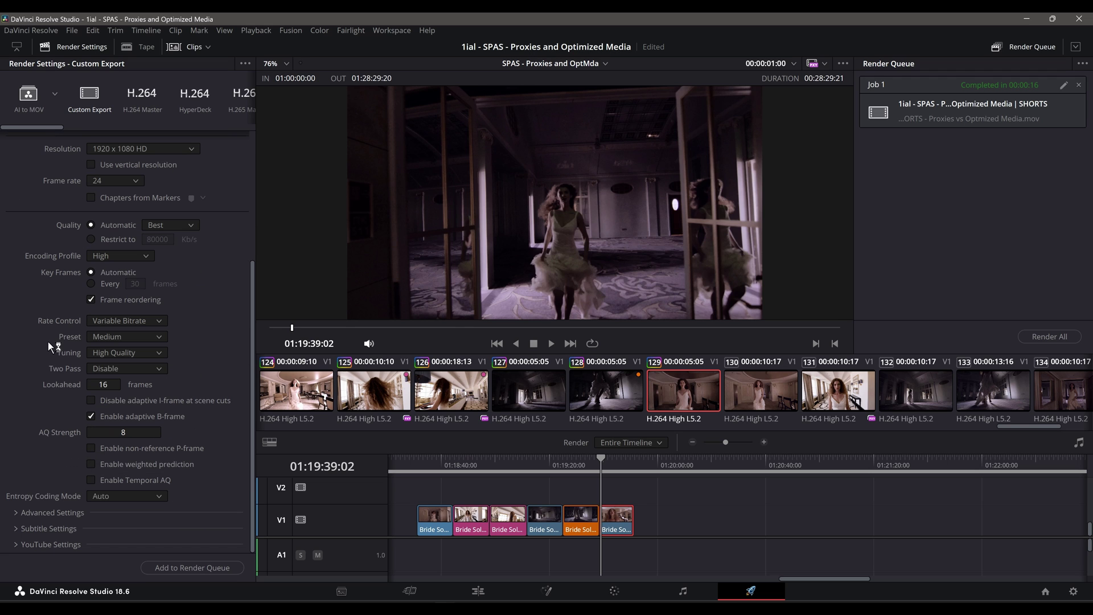
click(18, 513)
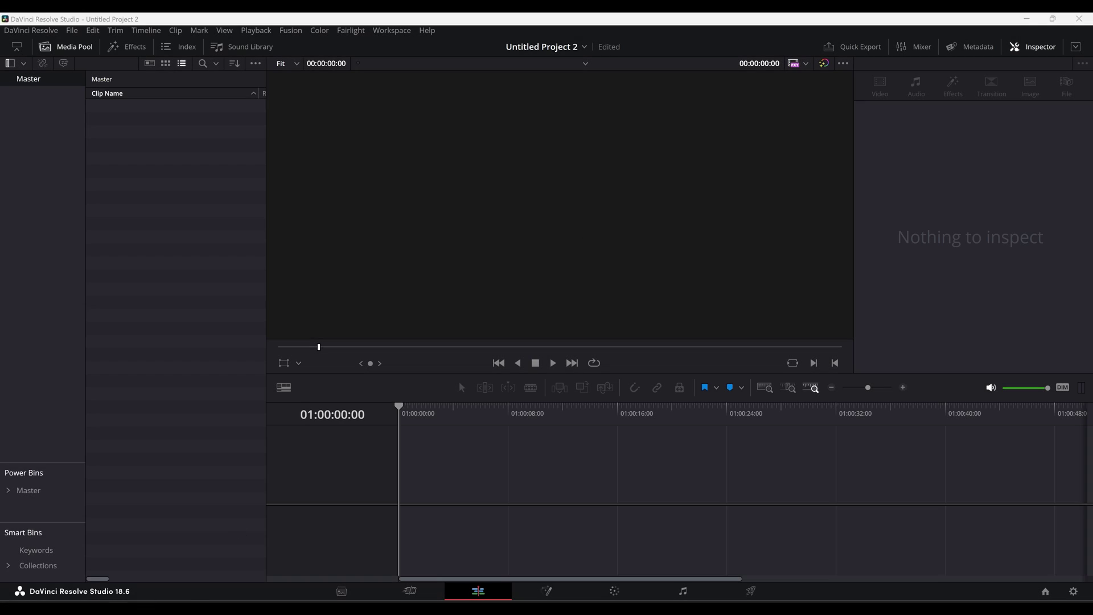
- Import the five DNxHR LB low-quality proxy clips, keeping the project frame rate, onto Timeline 1
key(alt+Tab)
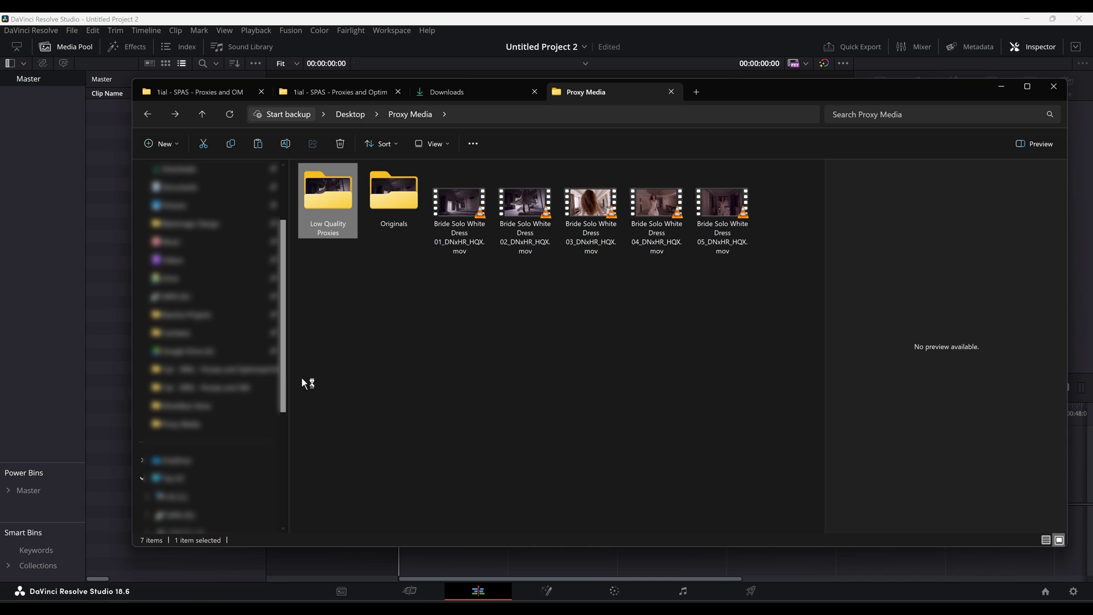
double_click(351, 210)
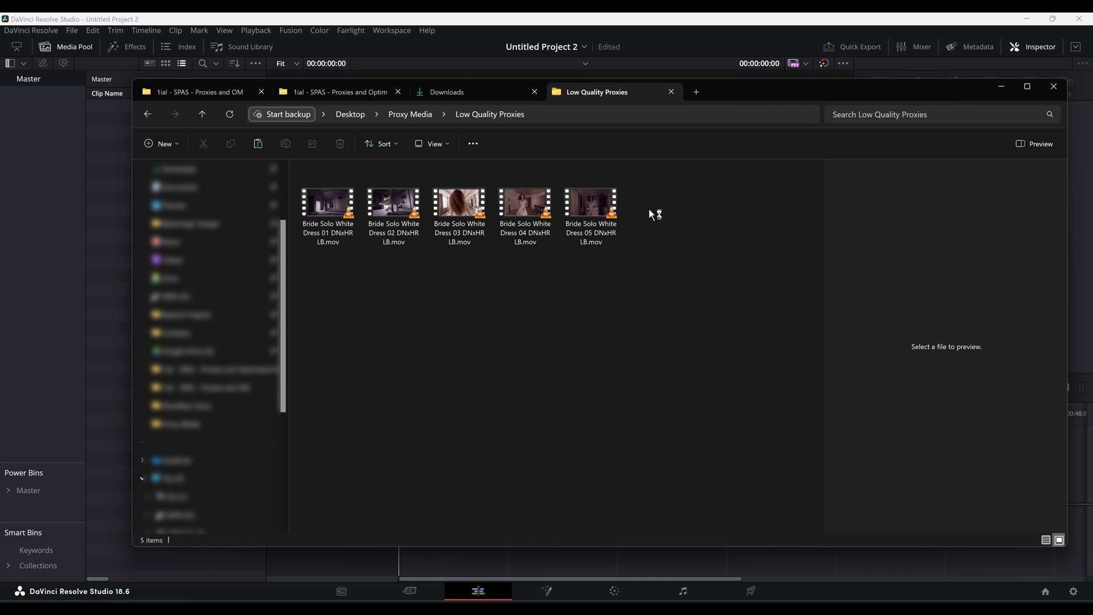
drag(663, 211, 348, 217)
drag(736, 94, 809, 97)
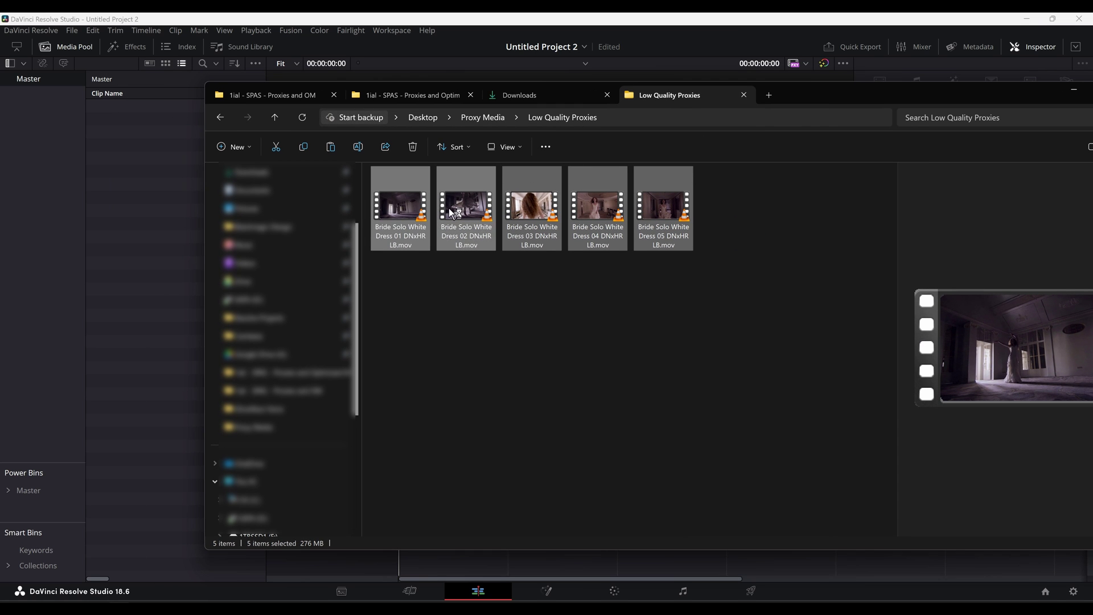
drag(449, 207, 124, 101)
click(553, 367)
drag(126, 106, 419, 497)
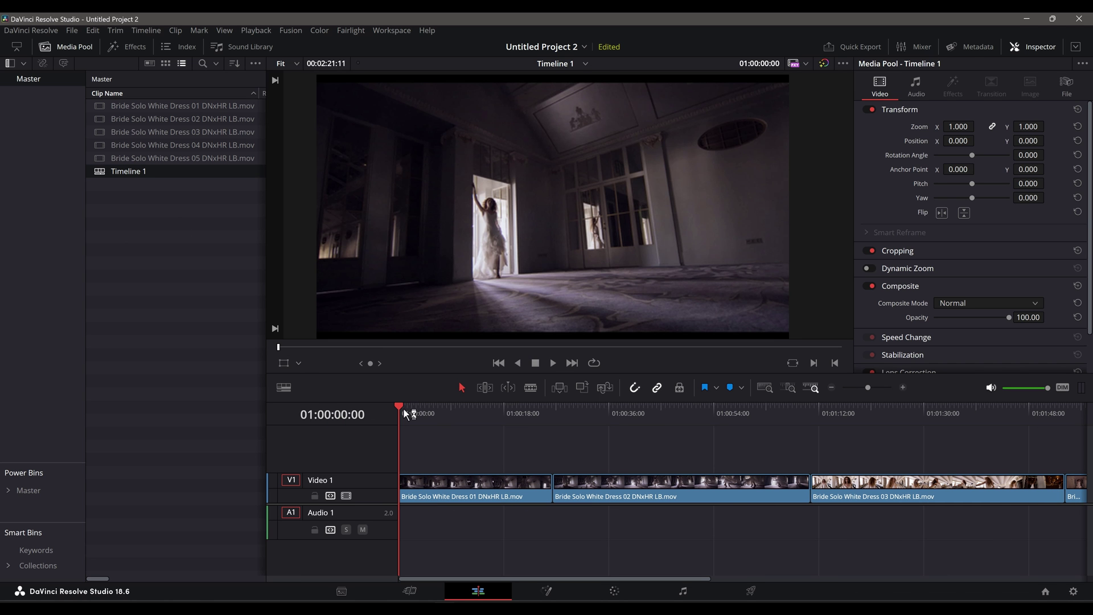
drag(404, 409, 593, 437)
scroll(524, 216, up, 5)
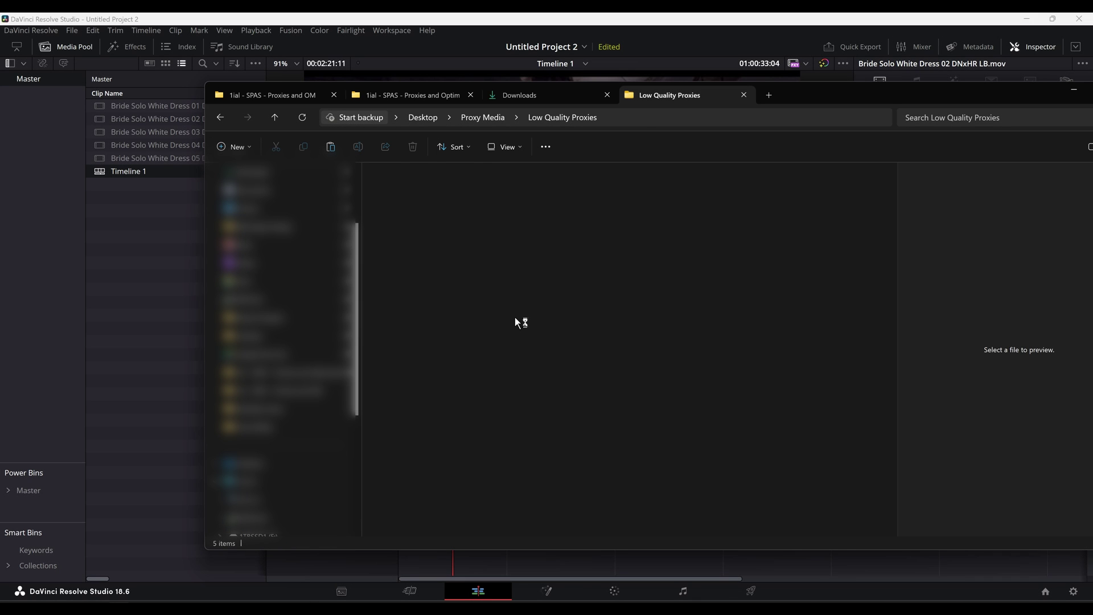
- Import the five Originals mp4 clips, add them to V1 after a gap, and play them
key(BackSpace)
click(463, 200)
double_click(464, 201)
drag(738, 217, 663, 484)
click(273, 70)
drag(677, 420, 681, 421)
scroll(459, 266, up, 4)
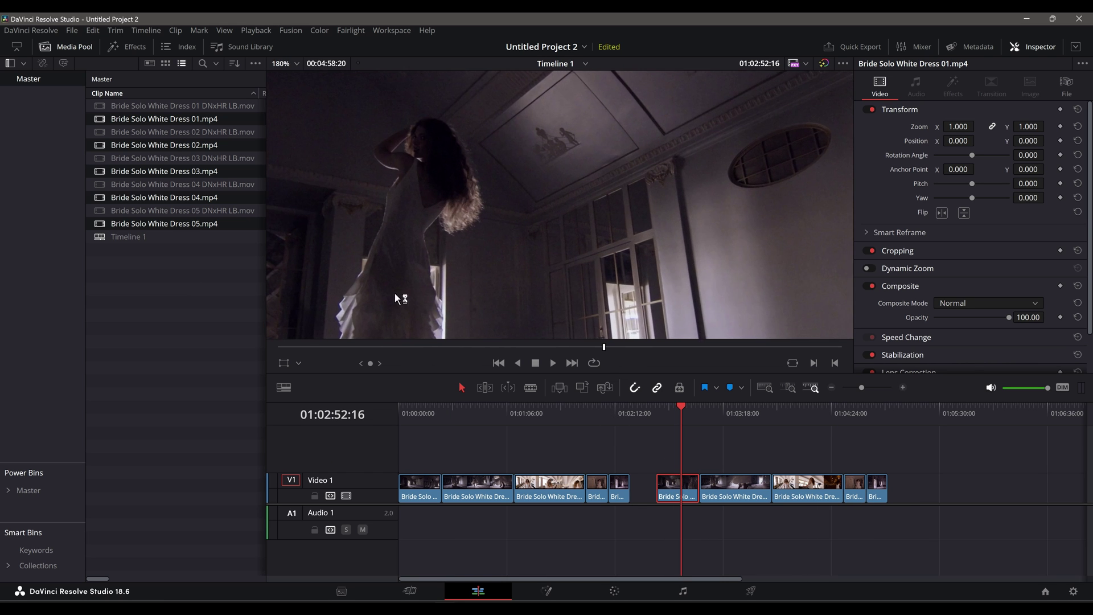
drag(711, 407, 724, 405)
key(space)
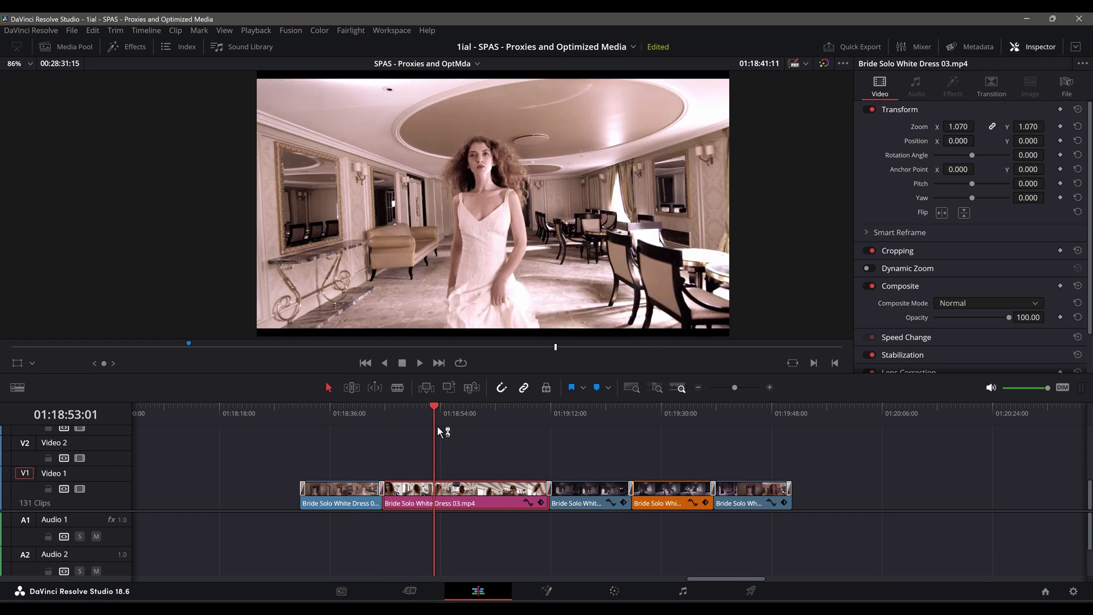
- Generate proxy media for Bride Solo White Dress 01–05, then check Playback > Proxy Handling
click(348, 411)
click(76, 48)
shift+click(187, 275)
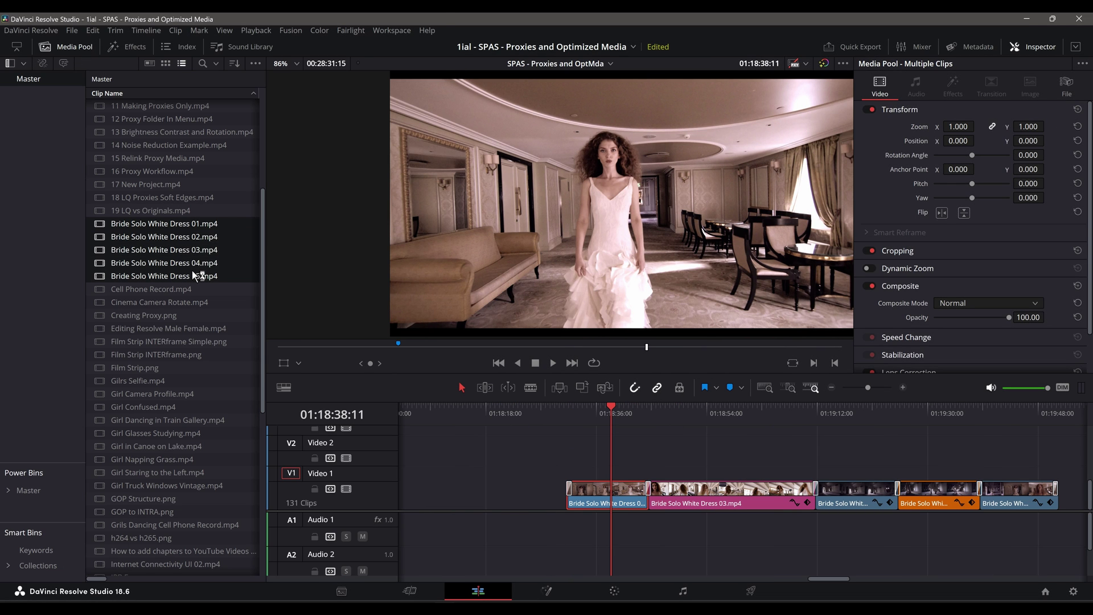
right_click(193, 265)
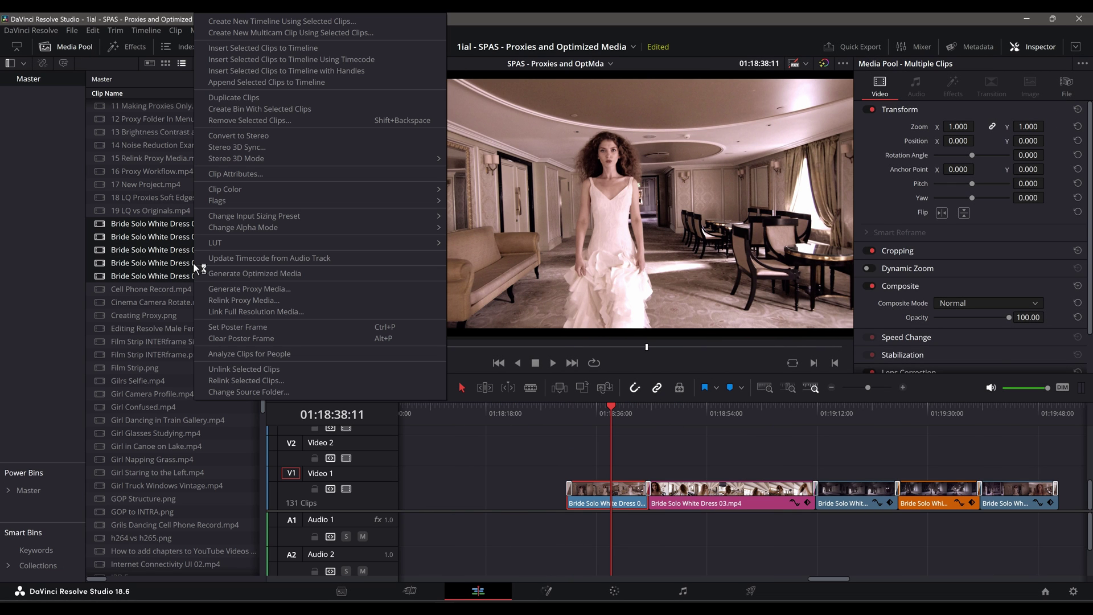
click(233, 290)
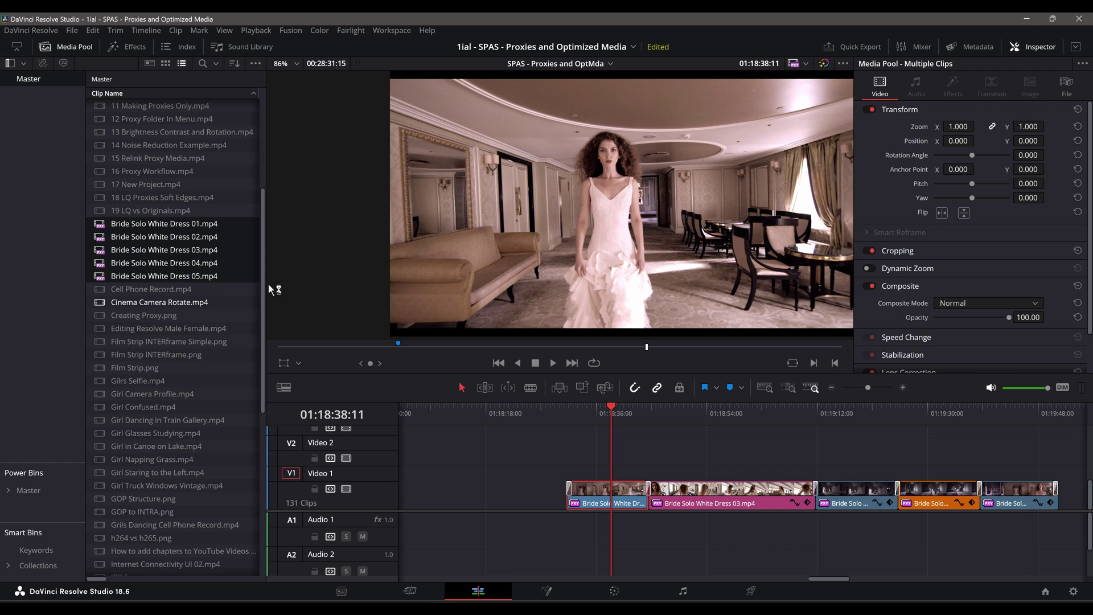
click(256, 30)
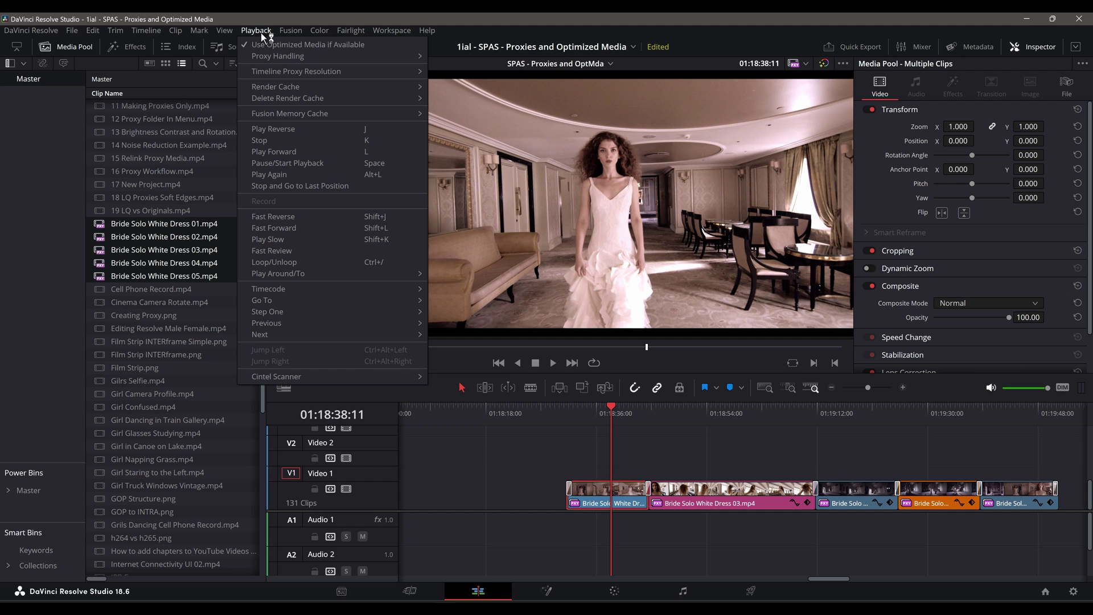
mouse_move(267, 56)
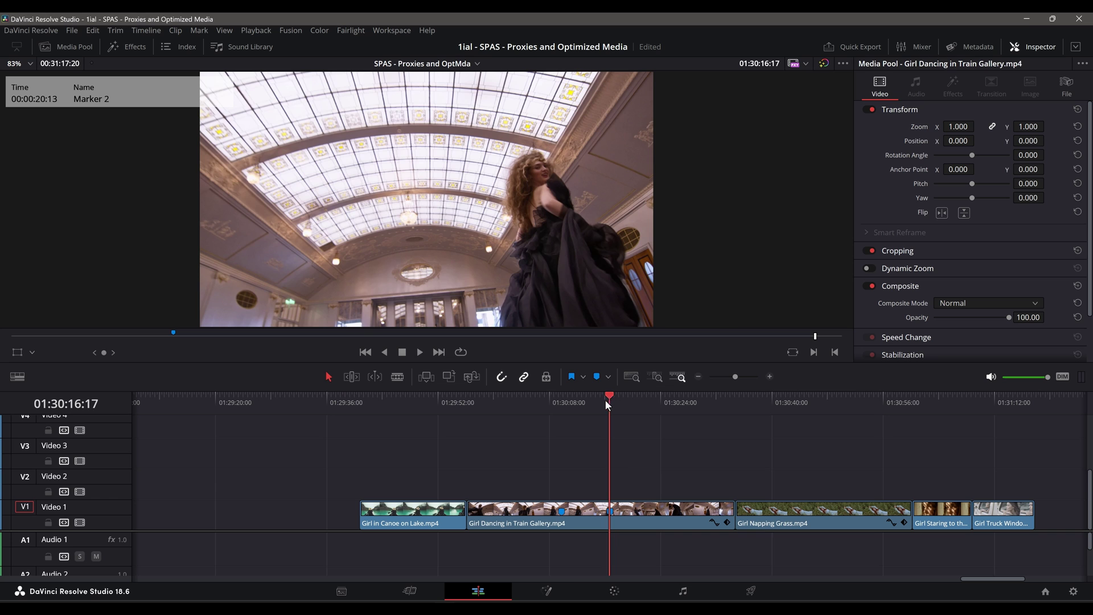
- Blade Girl Dancing in Train Gallery at the marker and colour the middle piece Orange
mouse_move(605, 400)
mouse_down()
mouse_move(564, 402)
mouse_move(605, 401)
mouse_up()
key(ctrl+b)
key(ctrl+b)
click(592, 517)
right_click(592, 517)
mouse_move(683, 383)
click(819, 396)
- Generate proxy media for Girl Dancing in Train Gallery.mp4 from the Media Pool
click(88, 51)
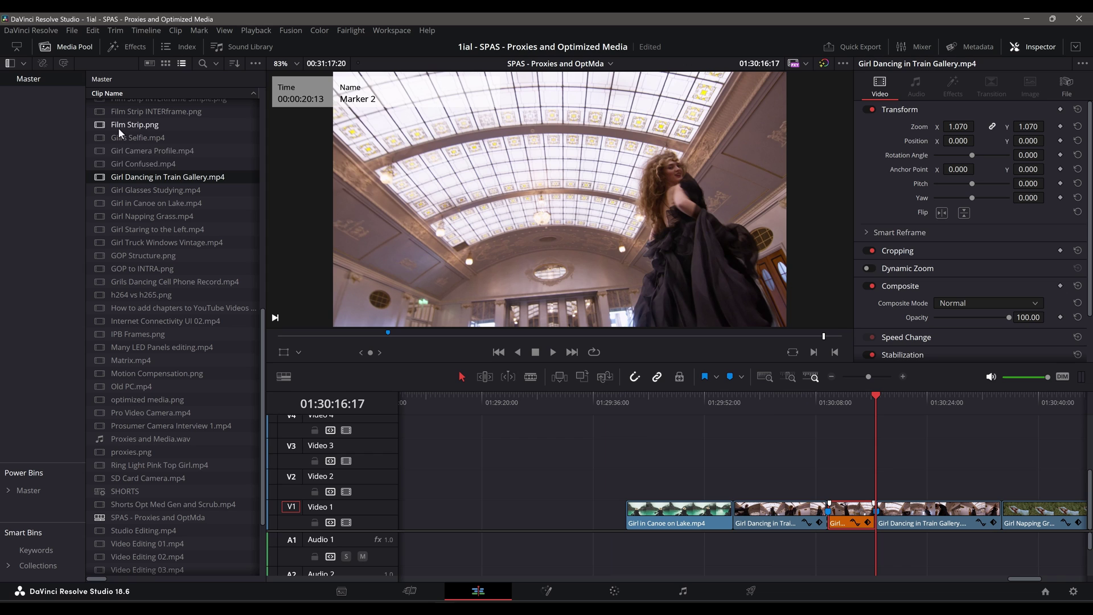
right_click(142, 180)
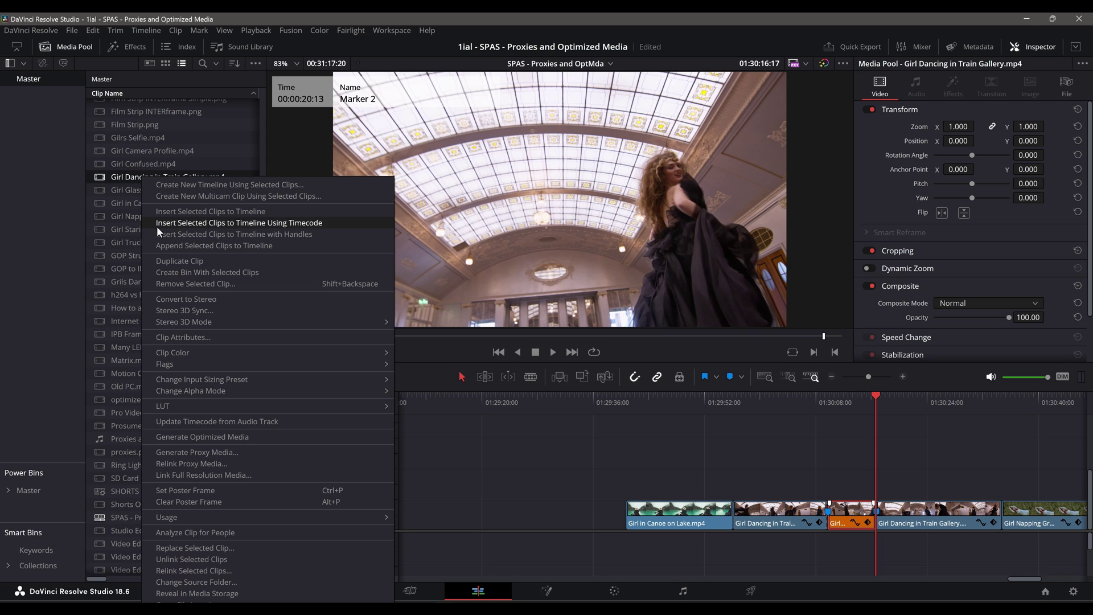
click(185, 451)
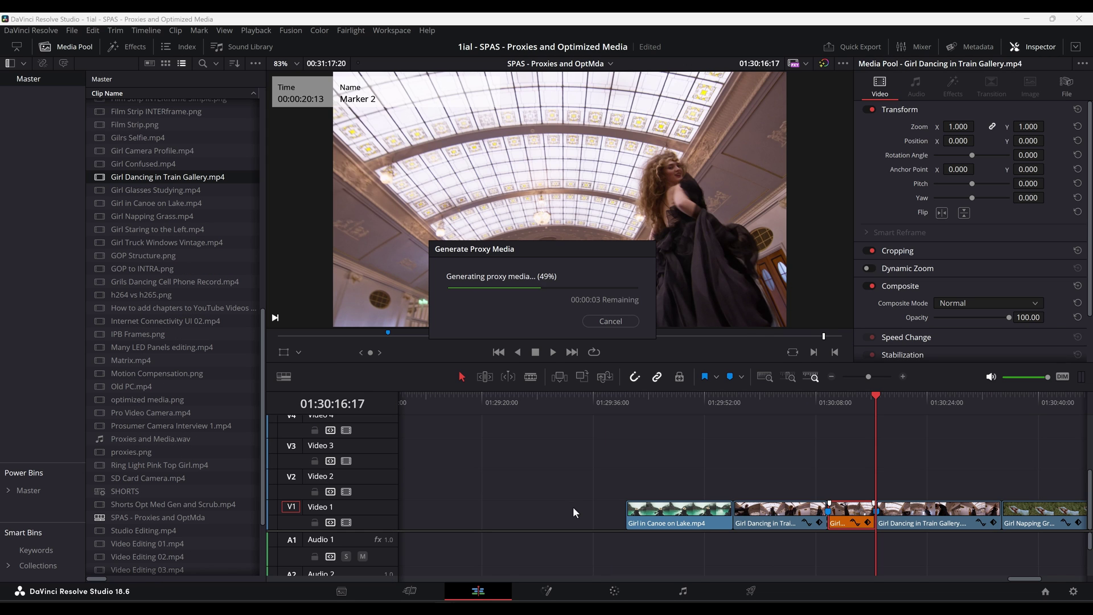
scroll(596, 466, right, 5)
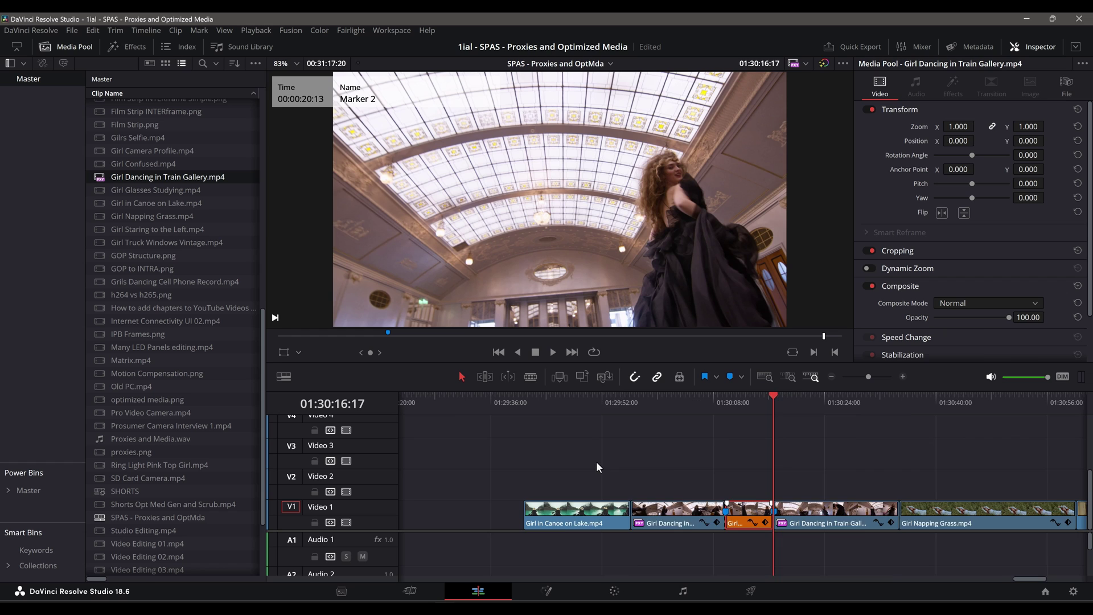
scroll(749, 453, up, 3)
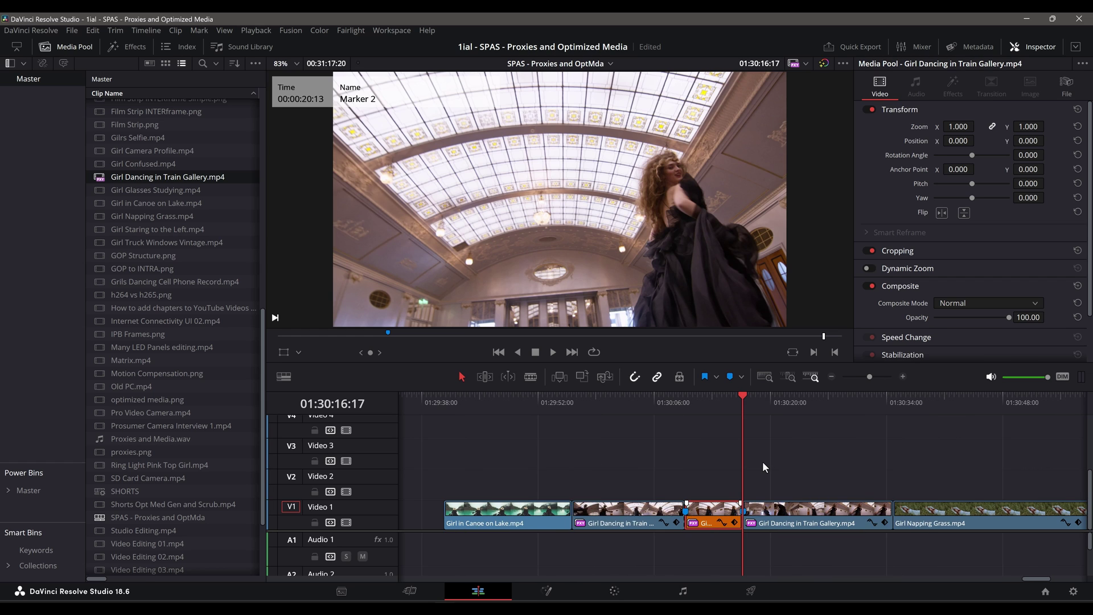
click(592, 524)
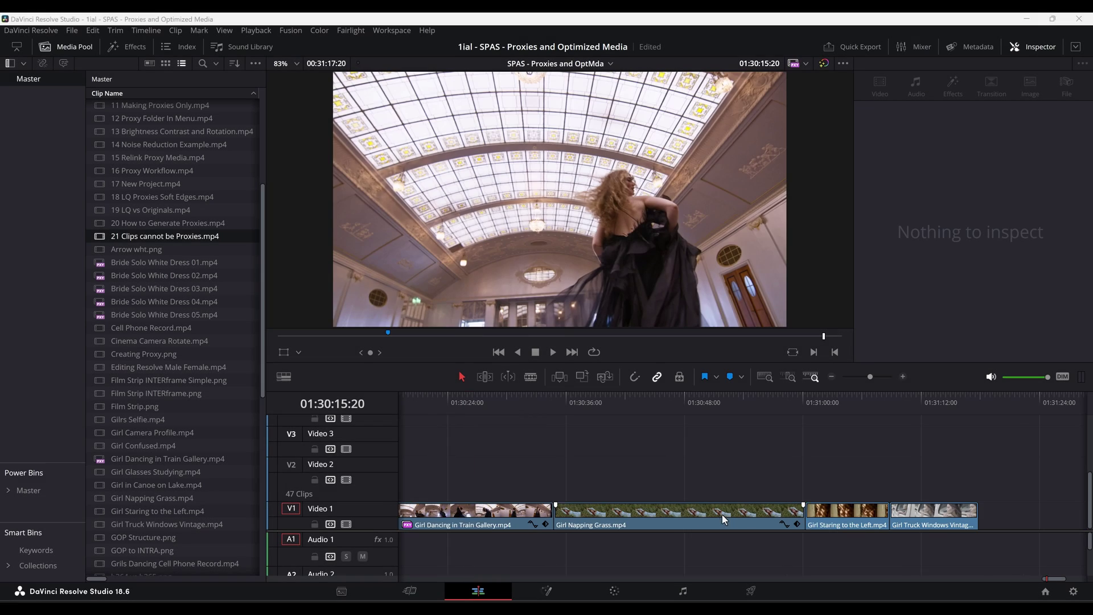
click(722, 514)
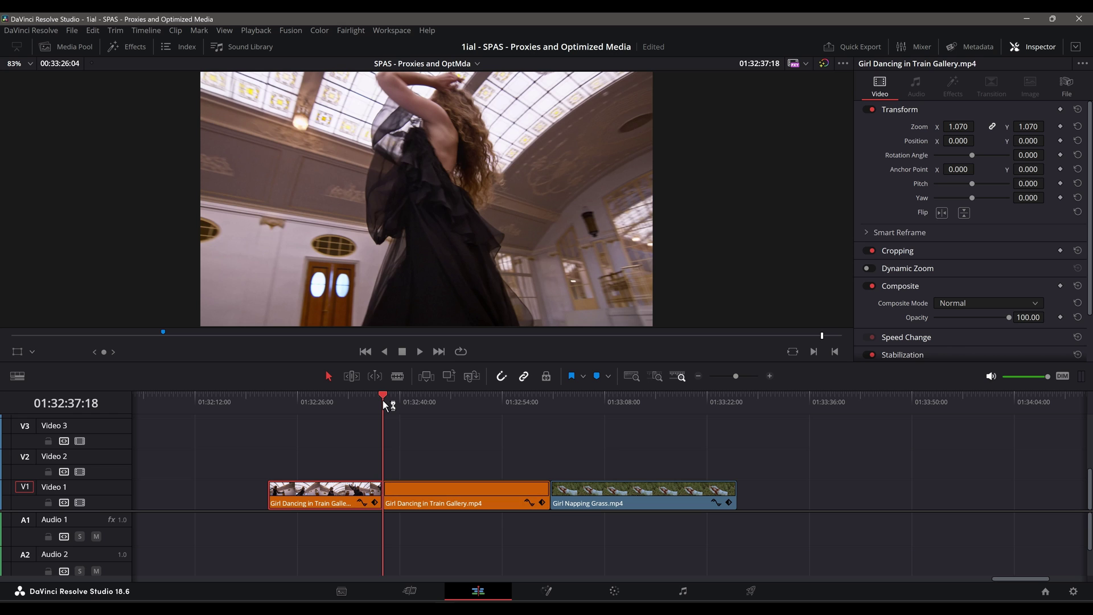
- Split the clips and delete the first Girl Dancing segment and the trailing Girl Napping piece
drag(383, 400, 694, 422)
key(ctrl+b)
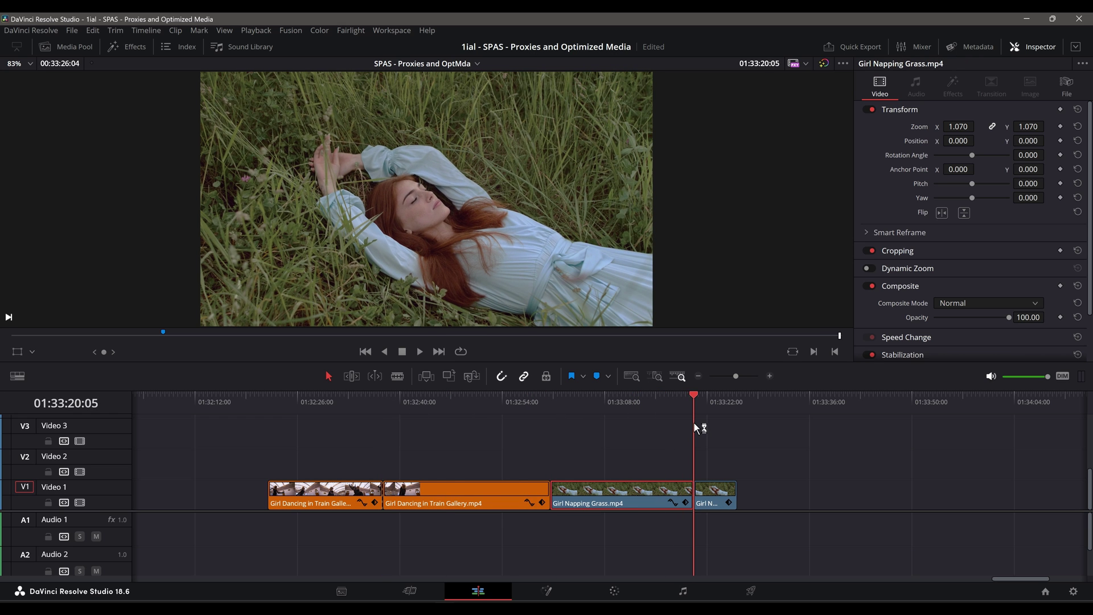
click(359, 498)
key(BackSpace)
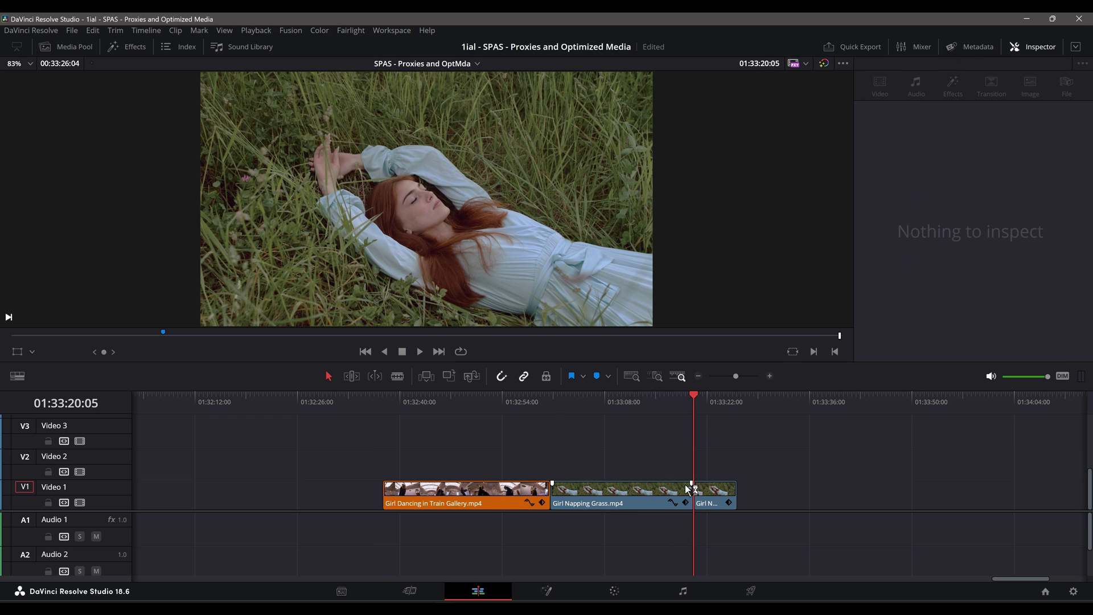
click(726, 496)
key(BackSpace)
- Generate optimized media for Girl Napping Grass and the orange Girl Dancing clip
click(607, 501)
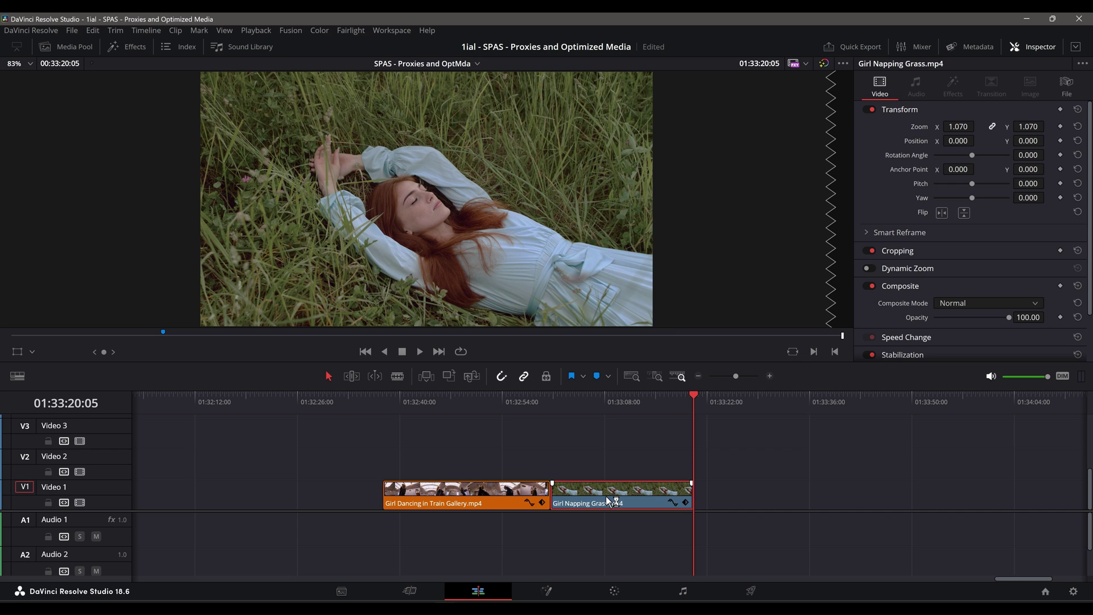
right_click(608, 501)
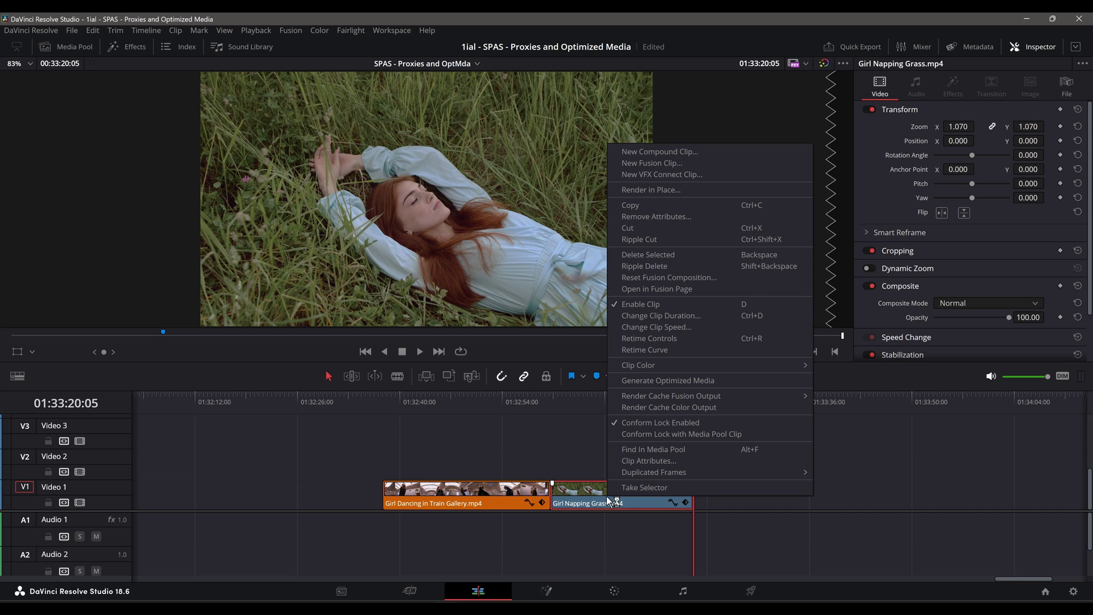
click(651, 381)
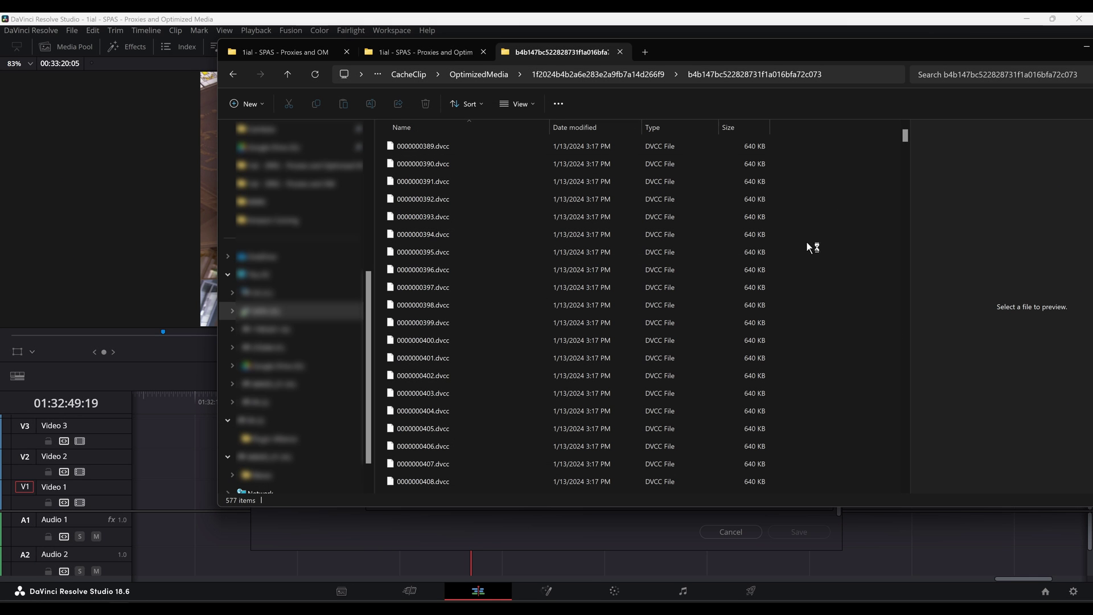
scroll(805, 251, down, 20)
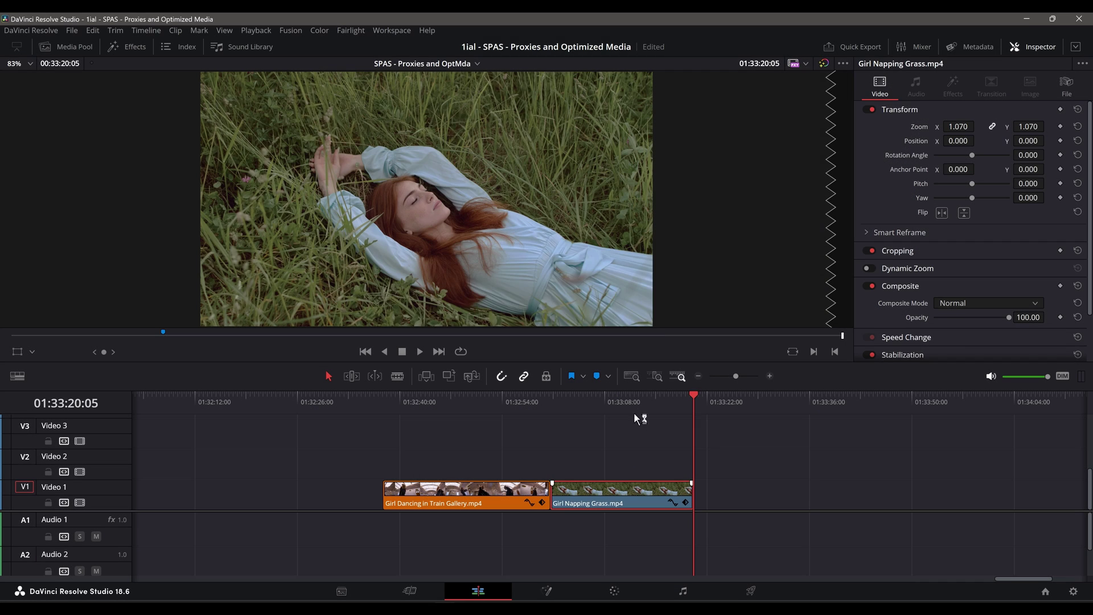
drag(568, 412, 615, 426)
right_click(477, 488)
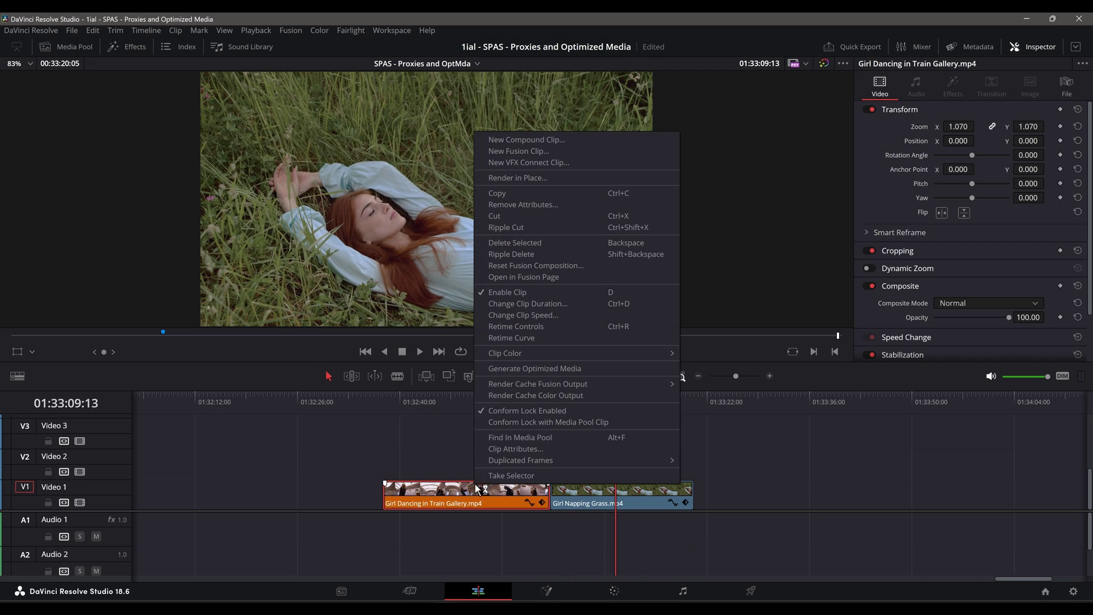
click(531, 370)
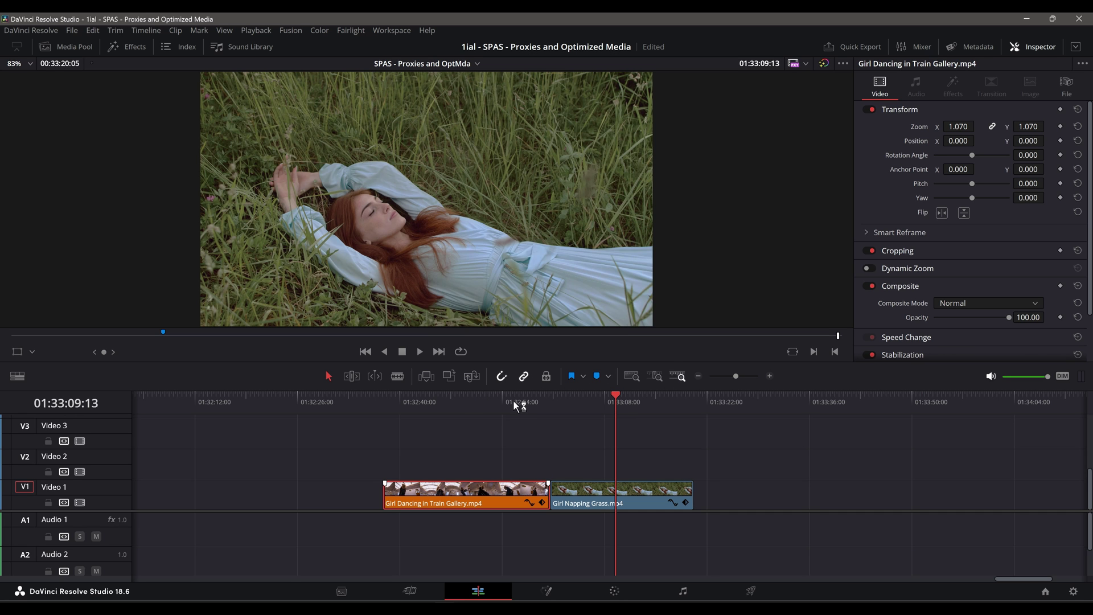
drag(514, 400, 471, 440)
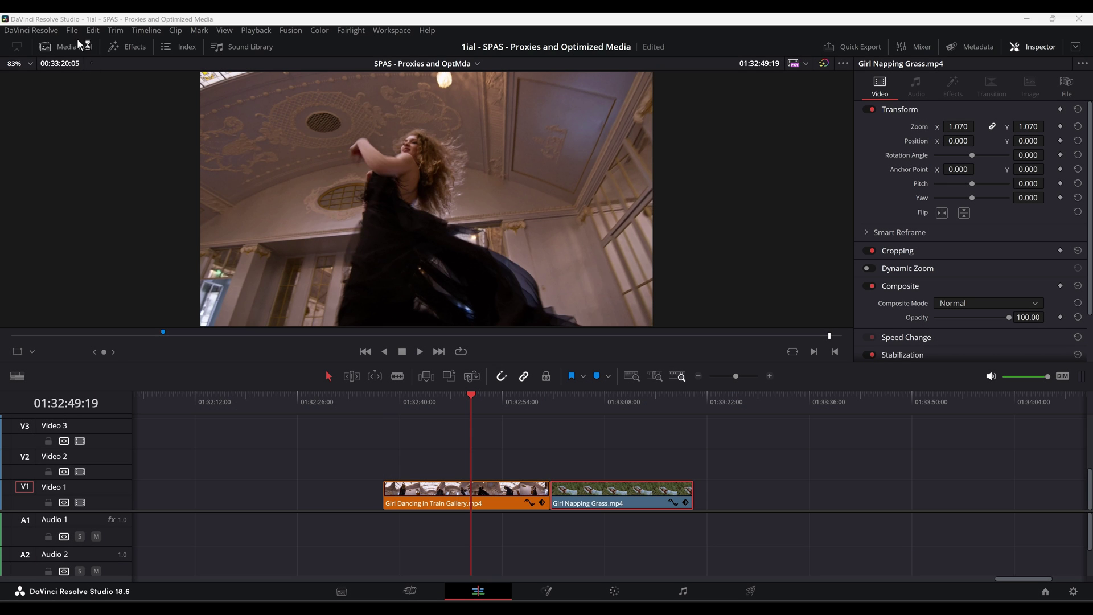
- In Project Settings, browse the proxy folder to Resolve Projects\CacheClip\OptimizedMedia on drive D
click(72, 30)
click(122, 283)
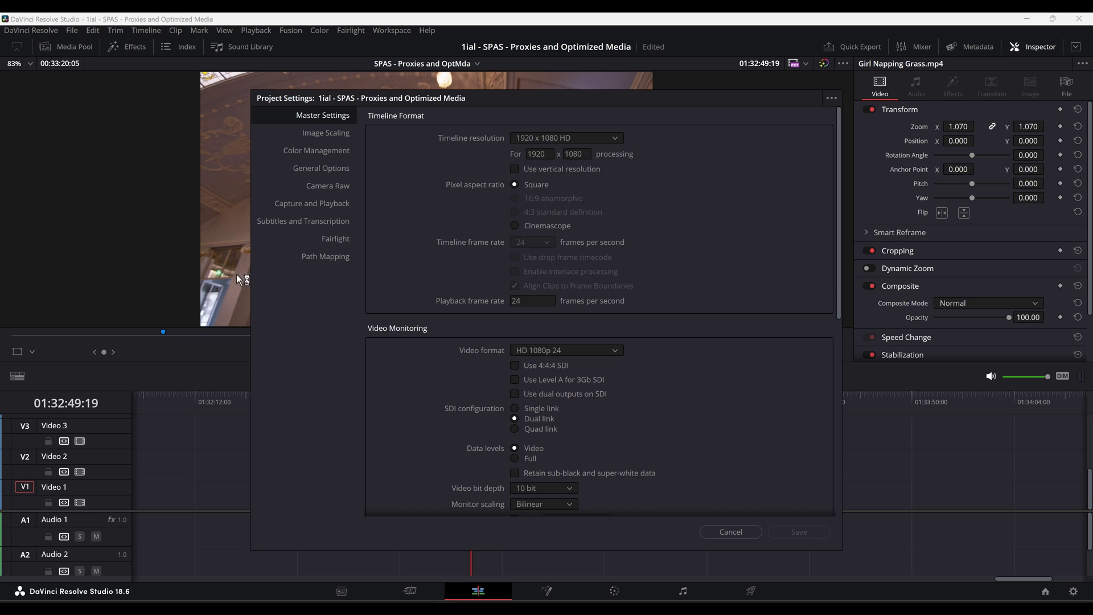
scroll(567, 397, down, 8)
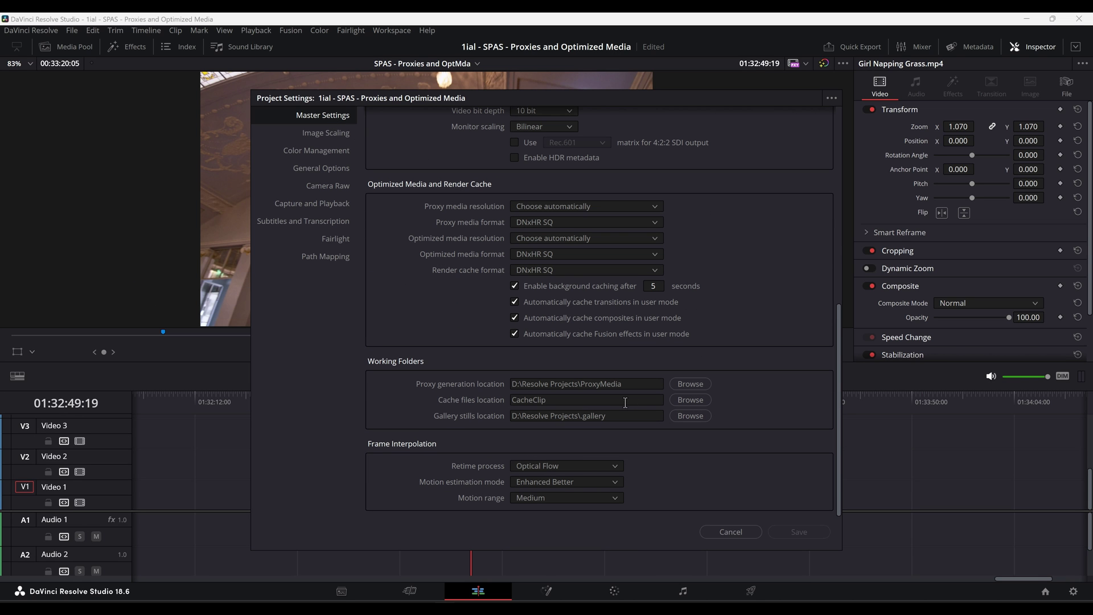
click(469, 401)
click(705, 384)
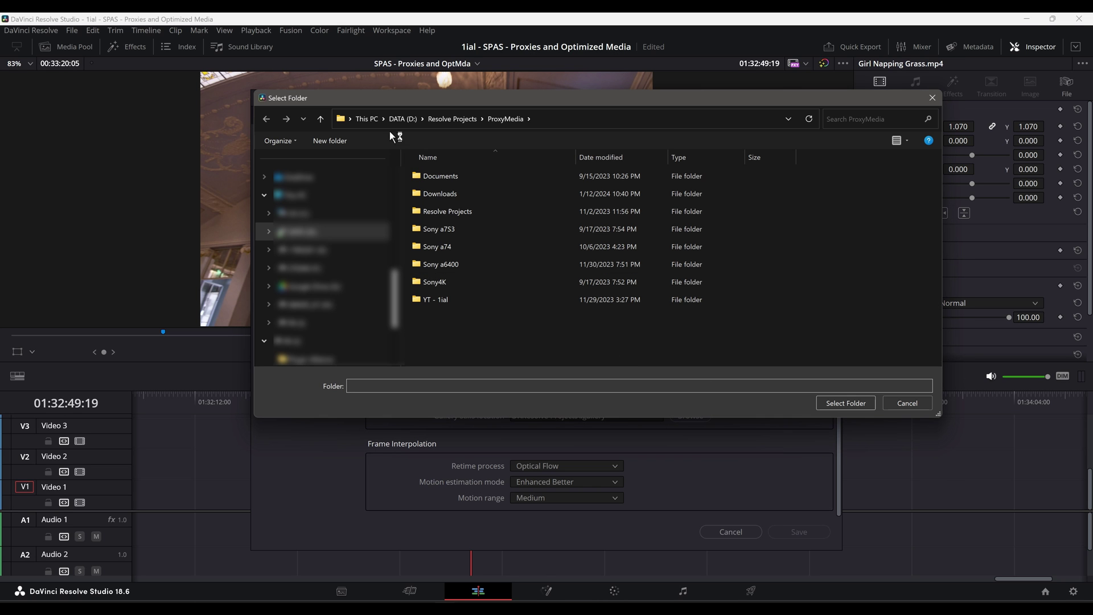
click(321, 118)
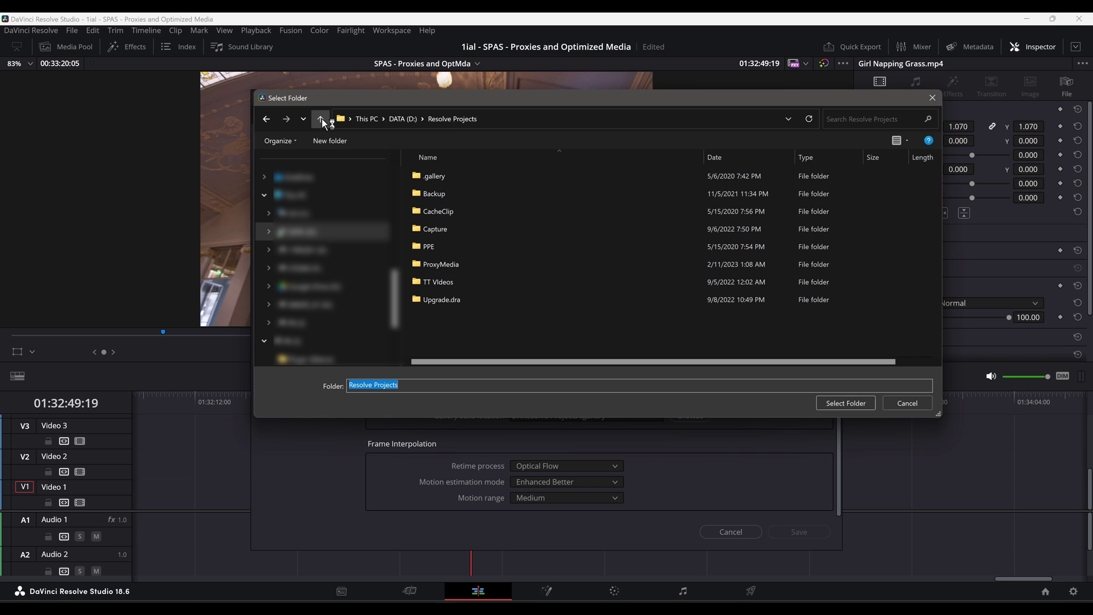
double_click(452, 212)
scroll(534, 328, down, 10)
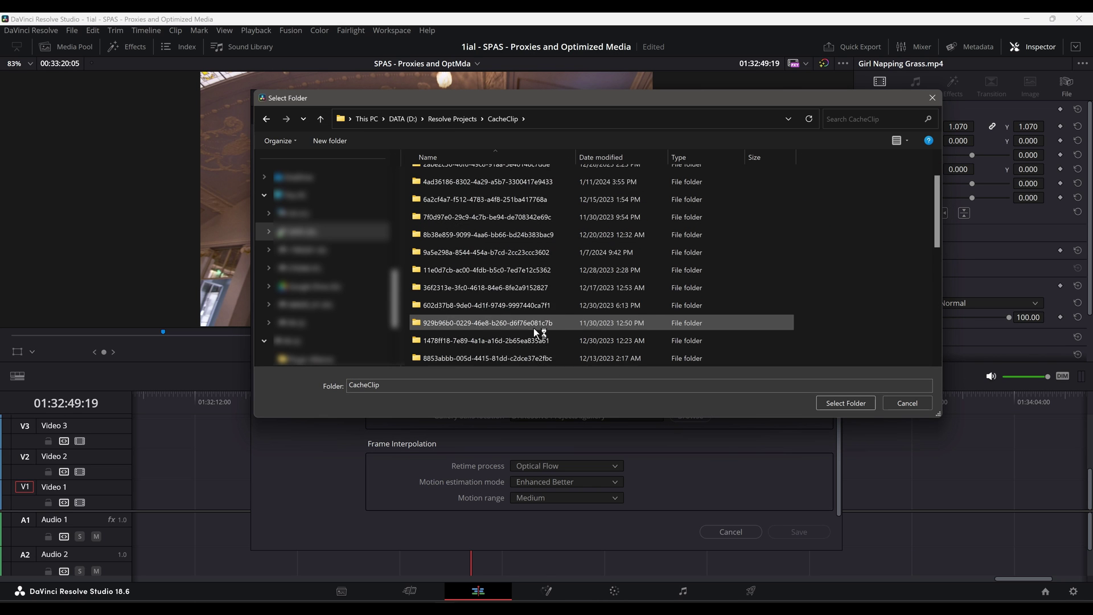
double_click(712, 358)
- Copy the full OptimizedMedia folder path from the address bar
click(628, 118)
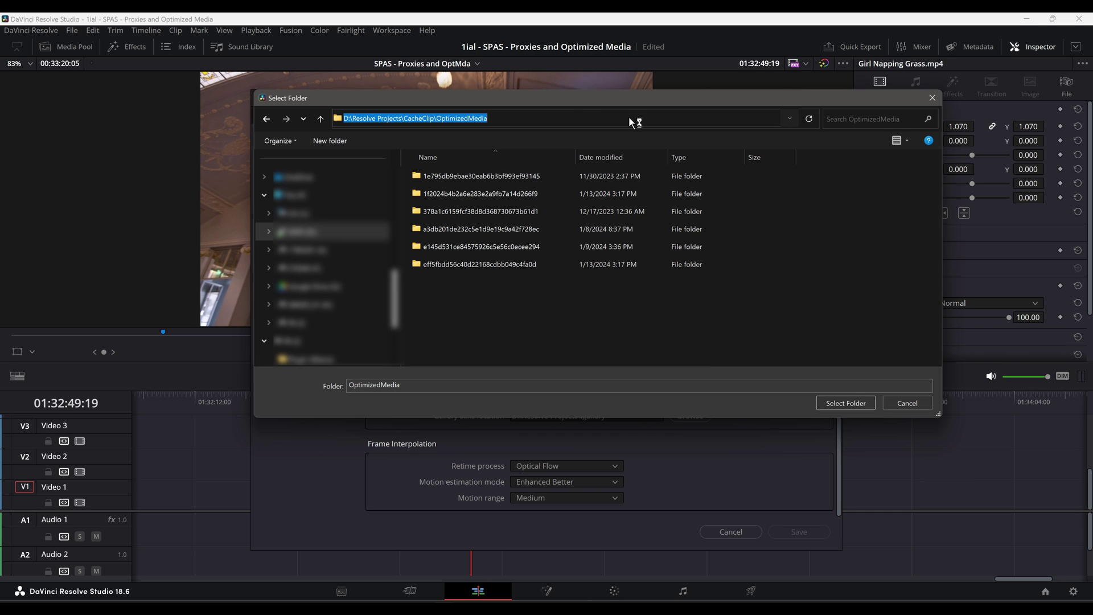
right_click(445, 118)
click(474, 158)
key(alt+Tab)
- Go to the copied OptimizedMedia path in a new Explorer tab and open the hash-named .dvcc subfolder
click(512, 53)
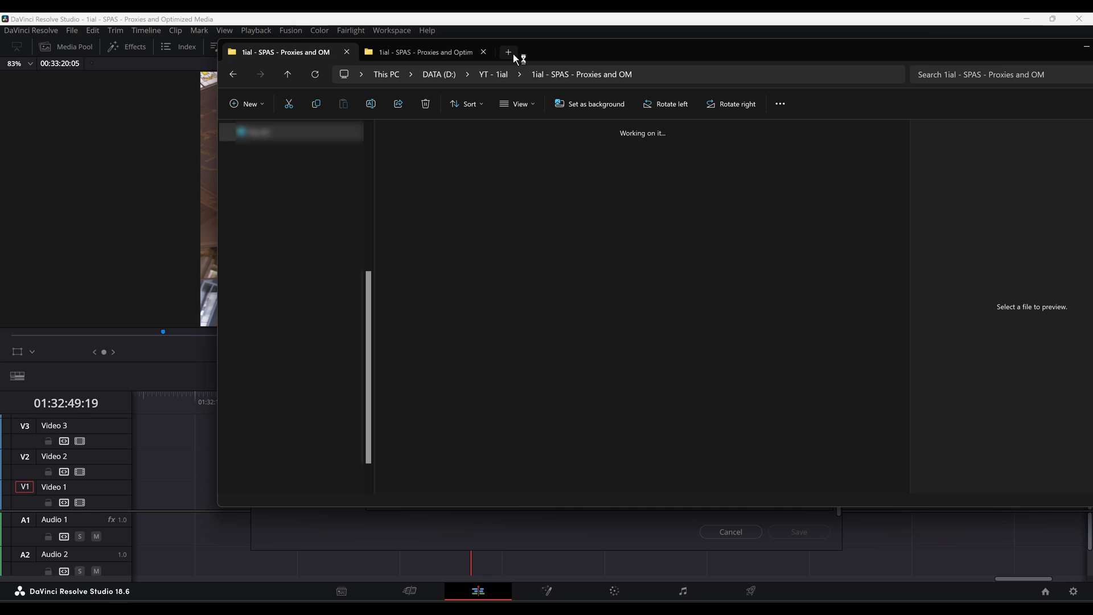
click(450, 70)
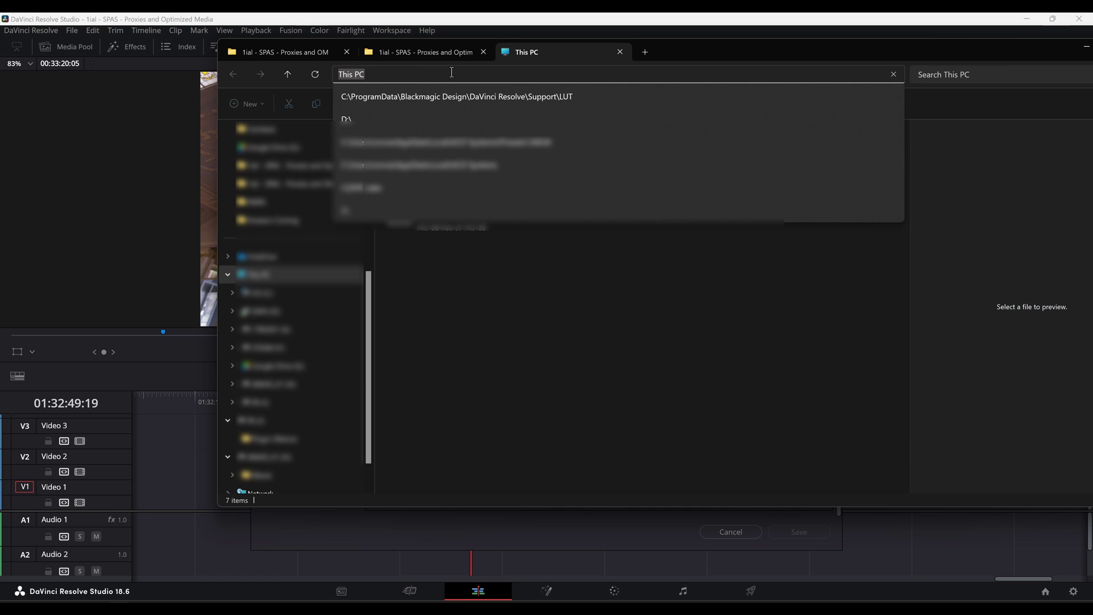
key(Return)
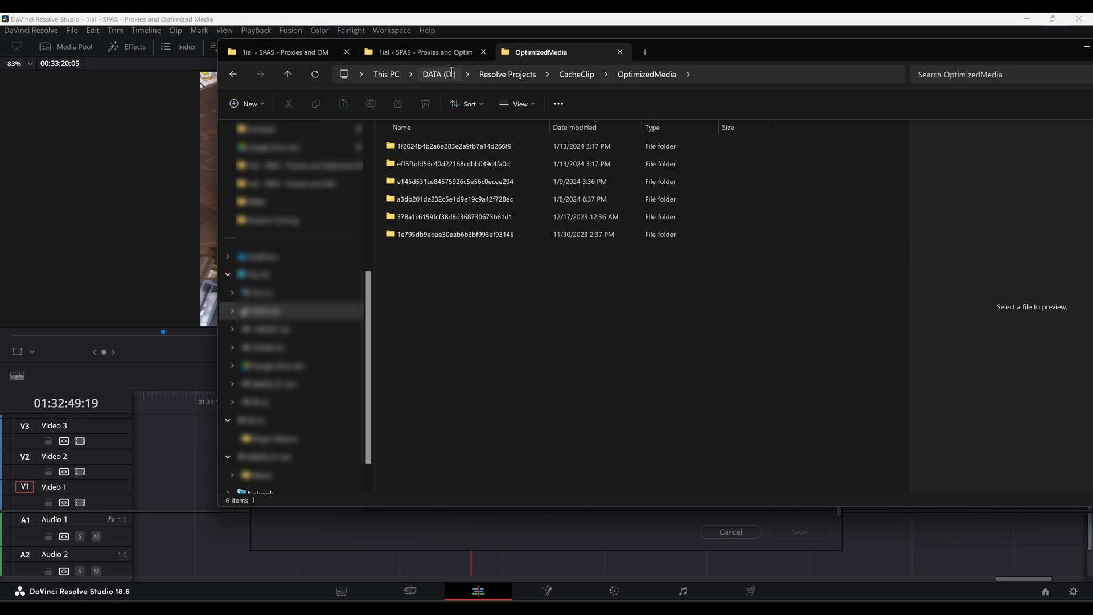
double_click(458, 146)
double_click(458, 146)
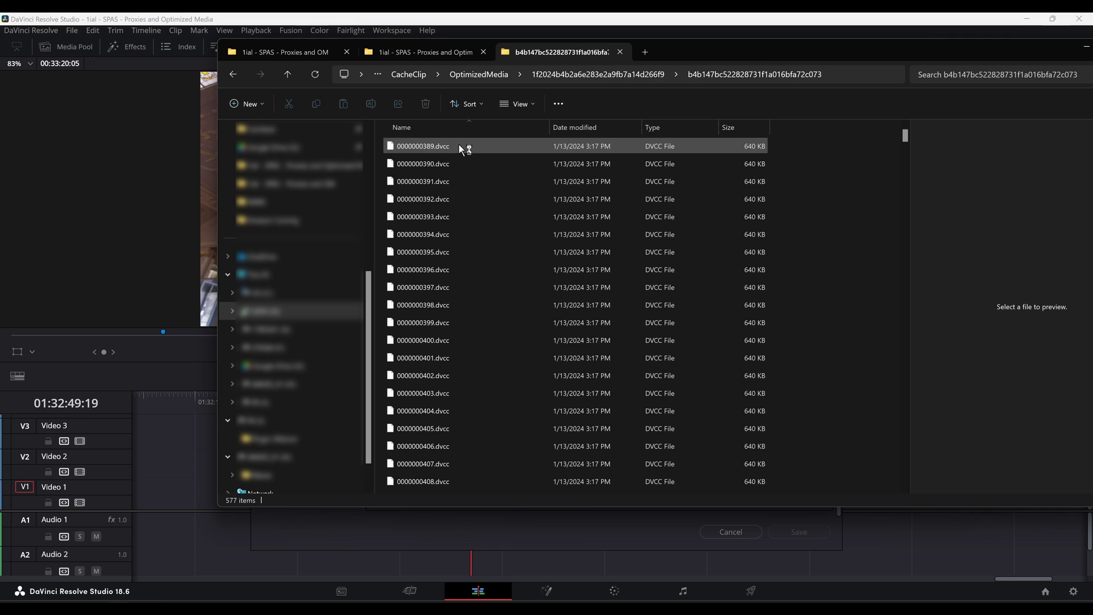
scroll(805, 249, down, 20)
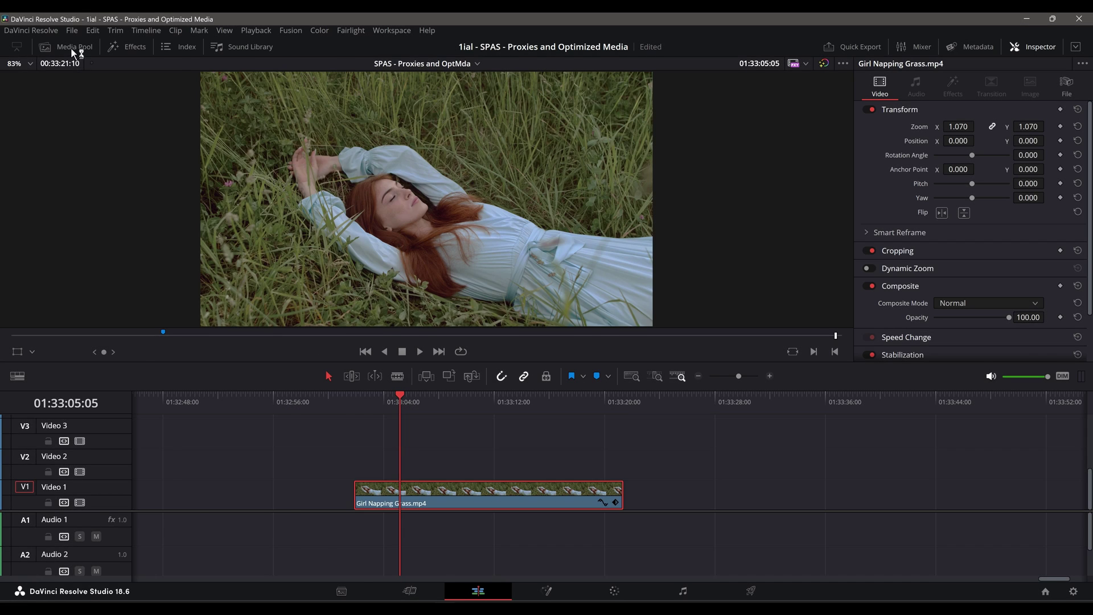
- Find Girl Napping Grass.mp4 in the Media Pool and generate optimized media for it
click(71, 46)
right_click(715, 500)
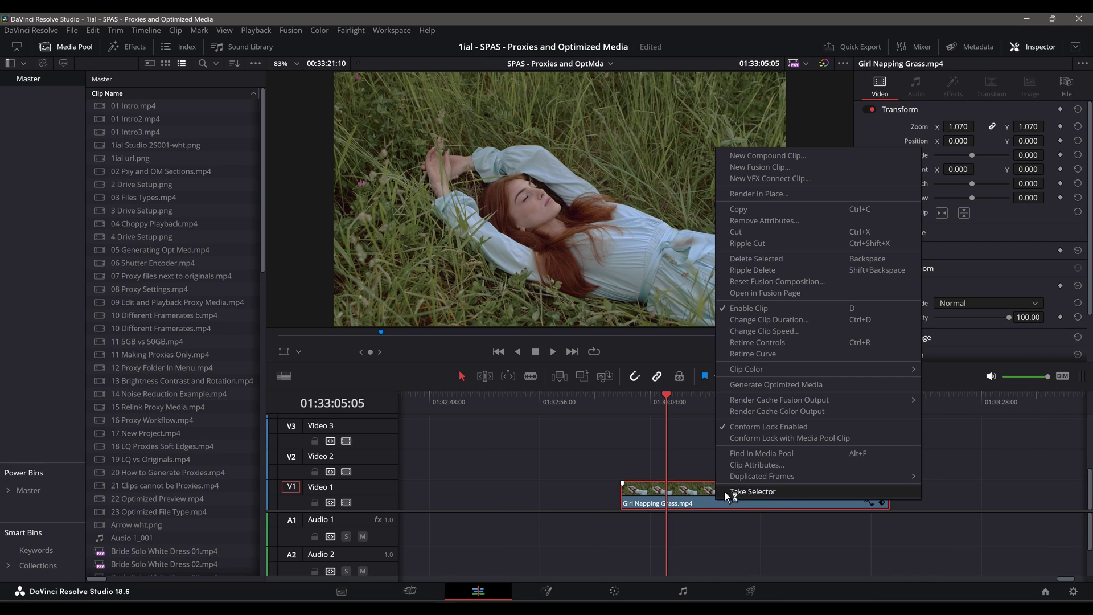
click(746, 454)
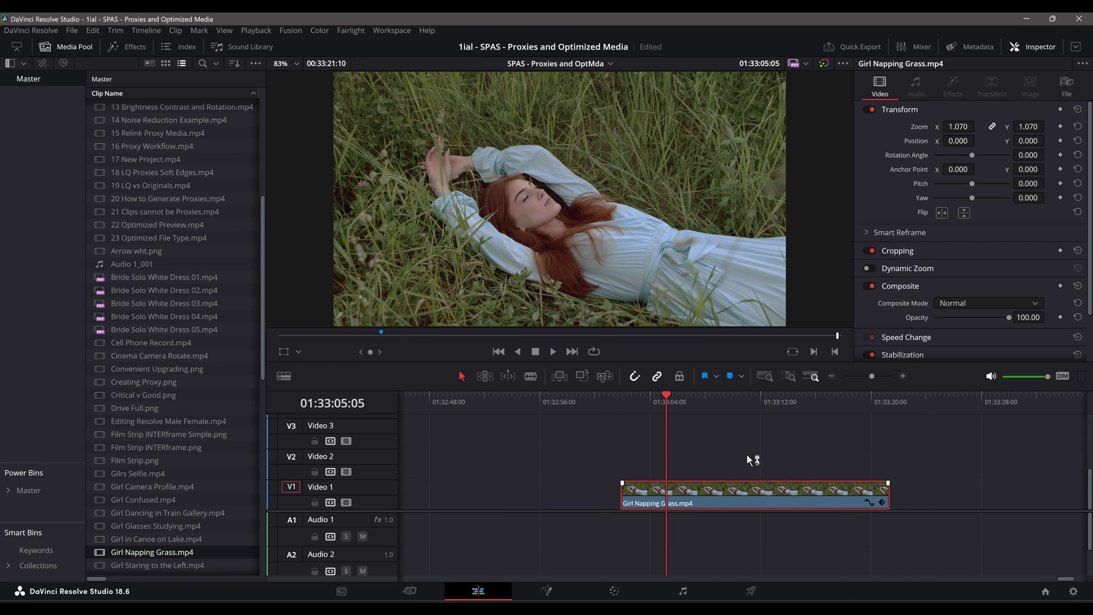
right_click(186, 553)
click(269, 372)
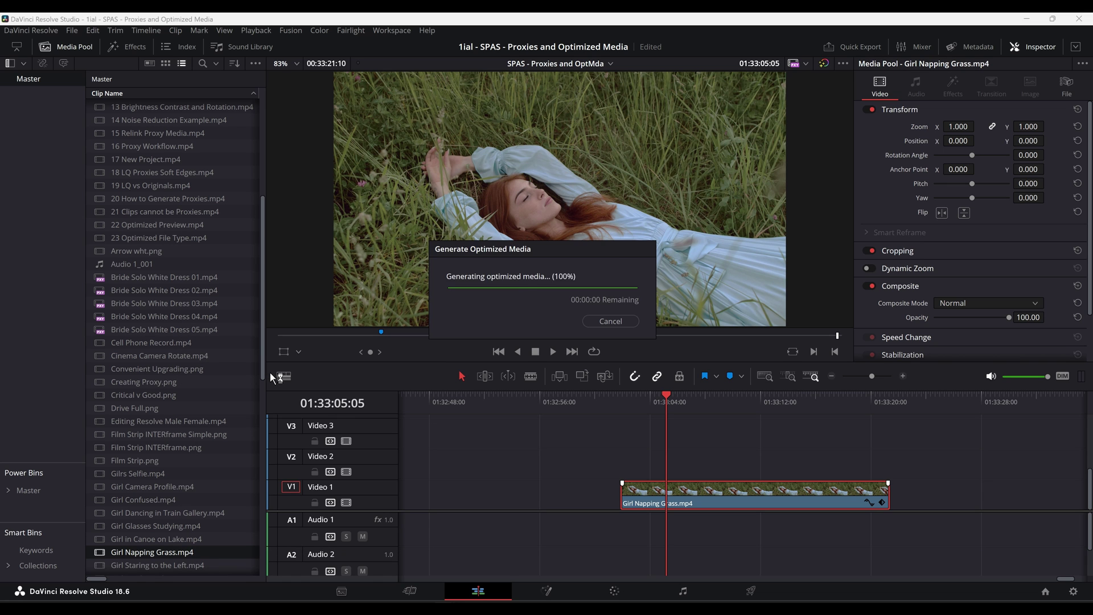
drag(667, 405, 688, 467)
- Create Untitled Project 3 and drag the Girl Napping Grass file onto its timeline
click(70, 30)
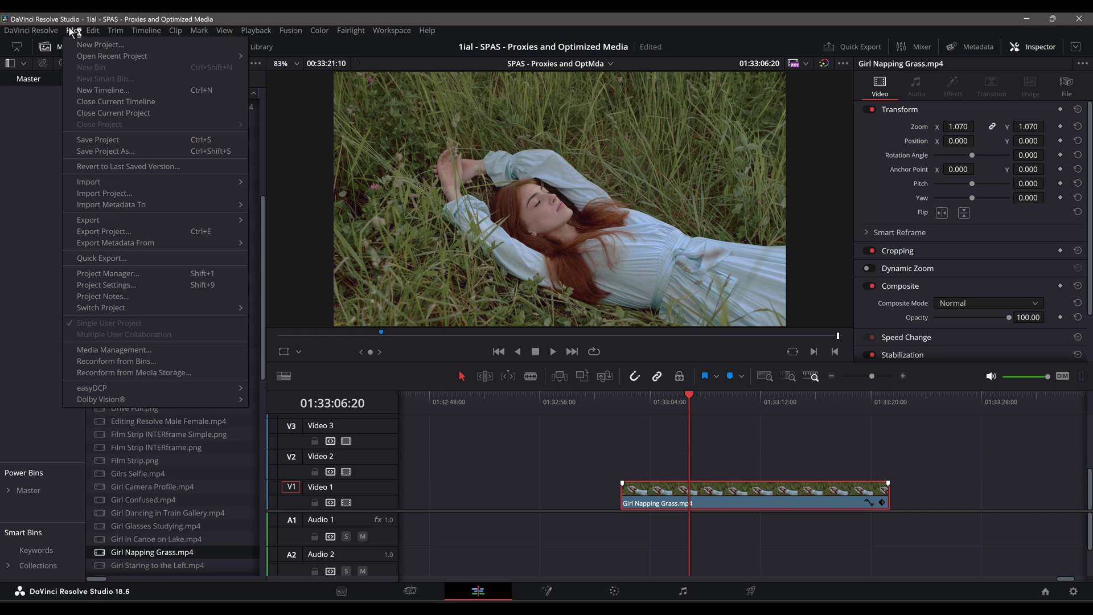
click(77, 43)
click(607, 336)
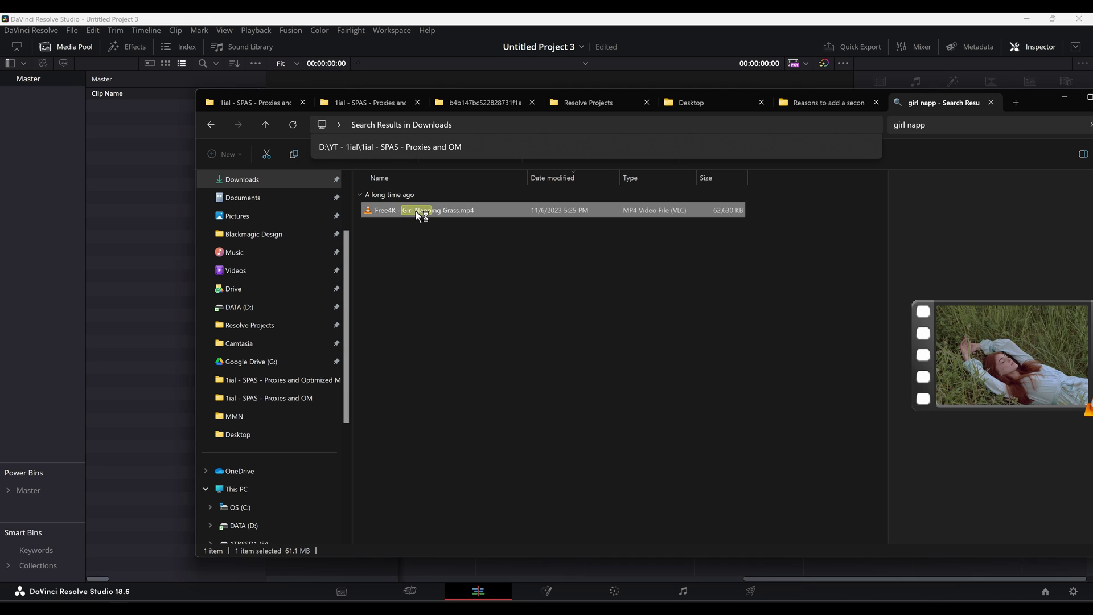
drag(416, 211, 431, 481)
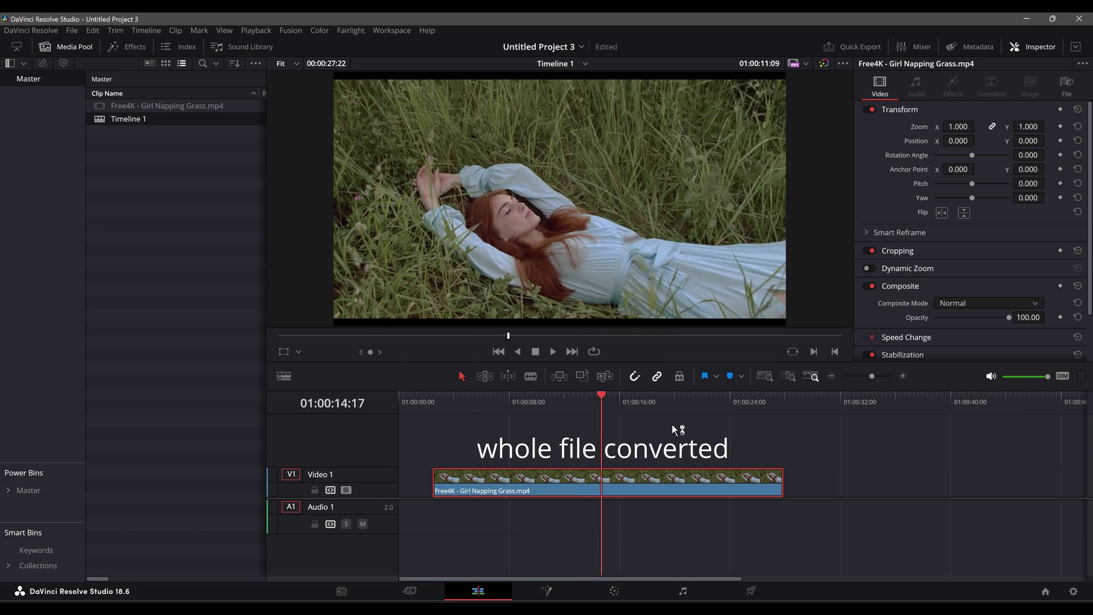
- Generate optimized media for the second Carefree Girl Beach clip
click(538, 453)
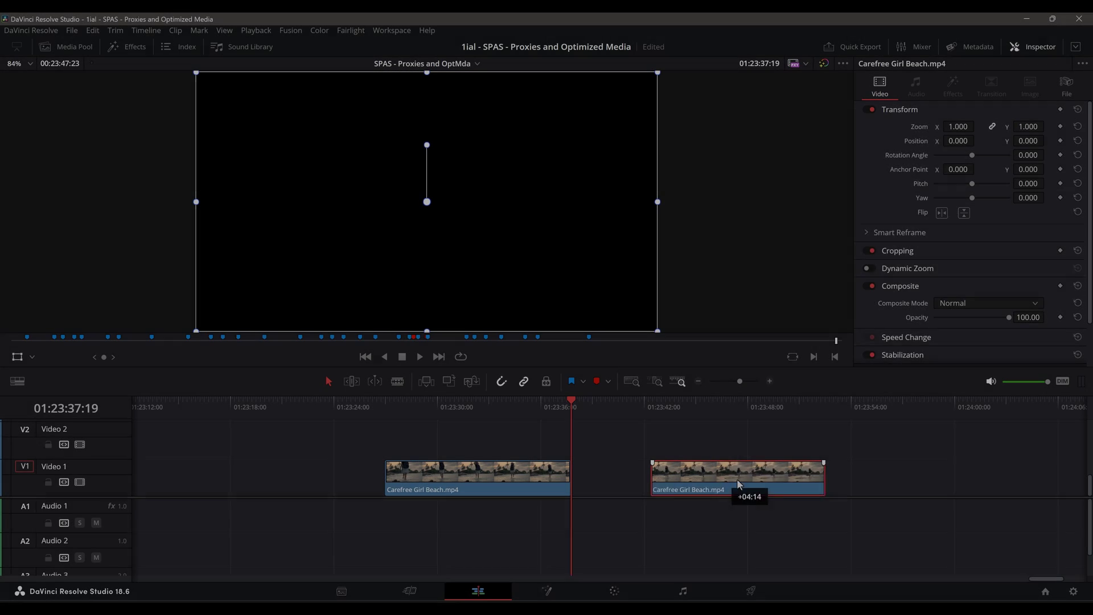
right_click(748, 477)
click(795, 365)
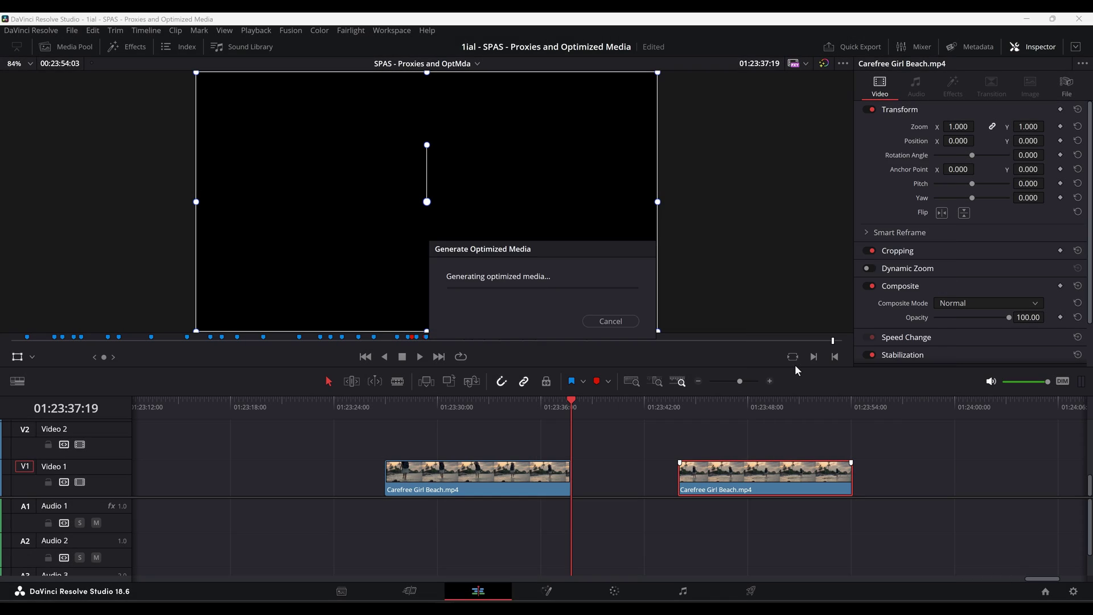
- Move the first clip left, extend the second clip's start, and regenerate its optimized media
click(678, 402)
drag(678, 400, 781, 400)
drag(501, 476, 305, 476)
drag(680, 476, 492, 476)
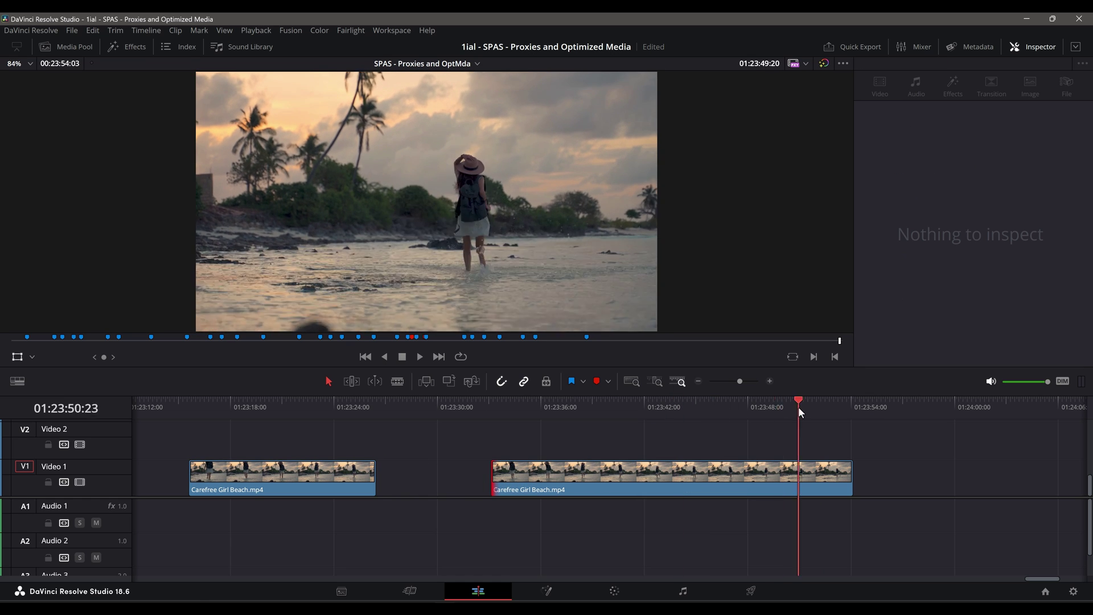
drag(785, 409, 613, 472)
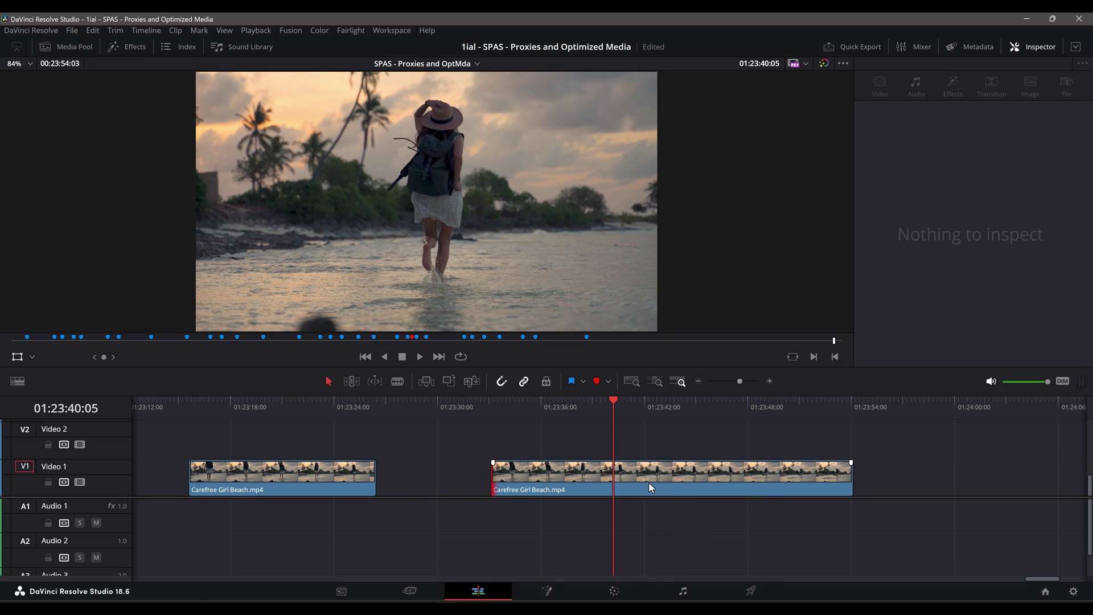
right_click(648, 484)
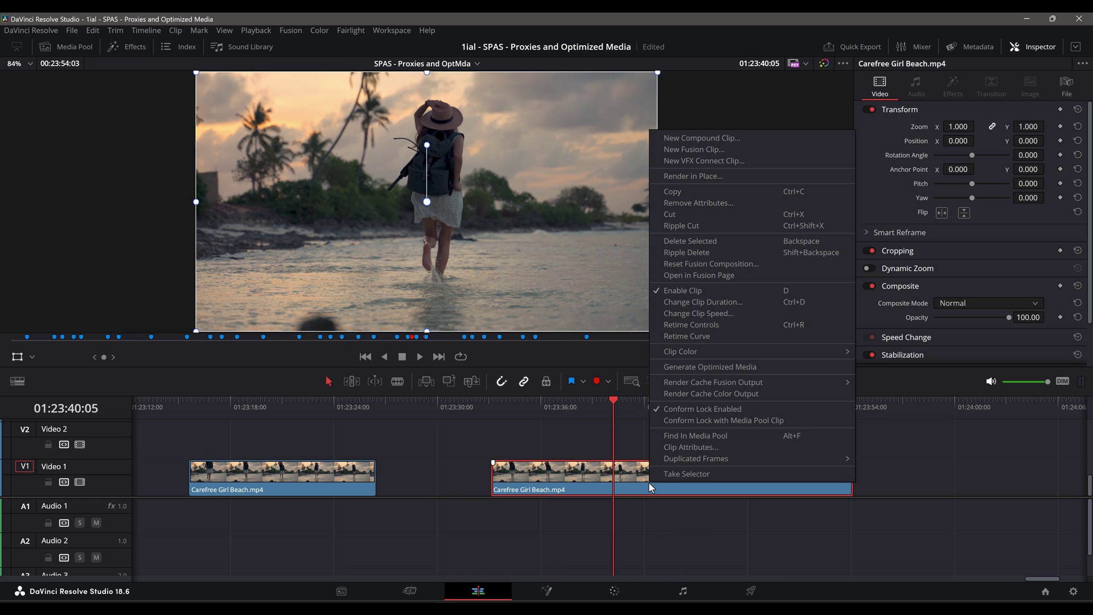
click(719, 368)
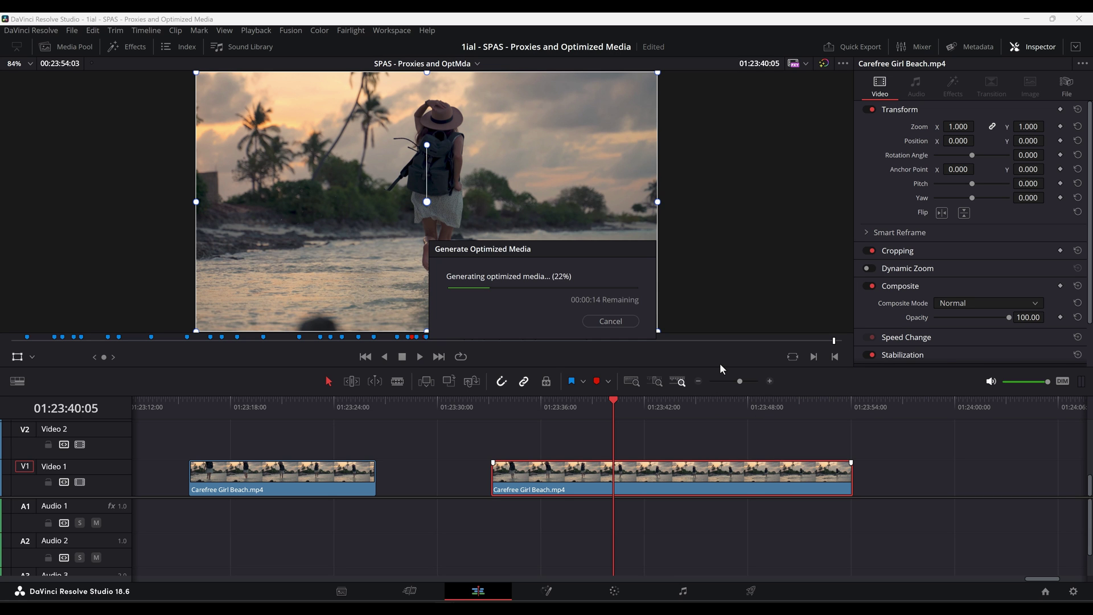
drag(612, 401, 593, 452)
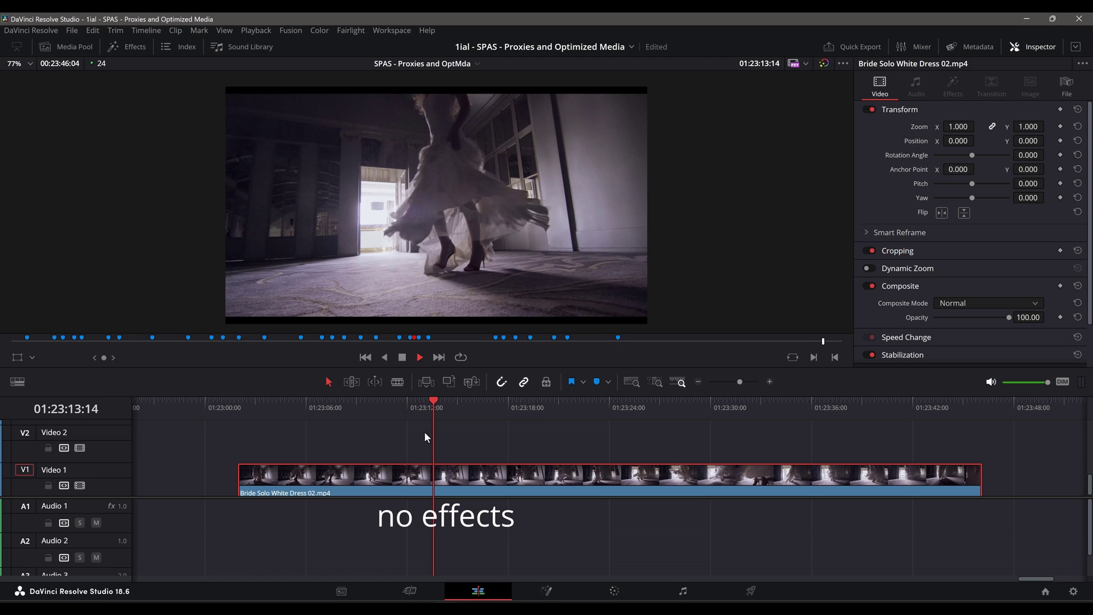
- Generate optimized media for the effect-free Bride Solo White Dress 02.mp4 on V1, then replay it
key(space)
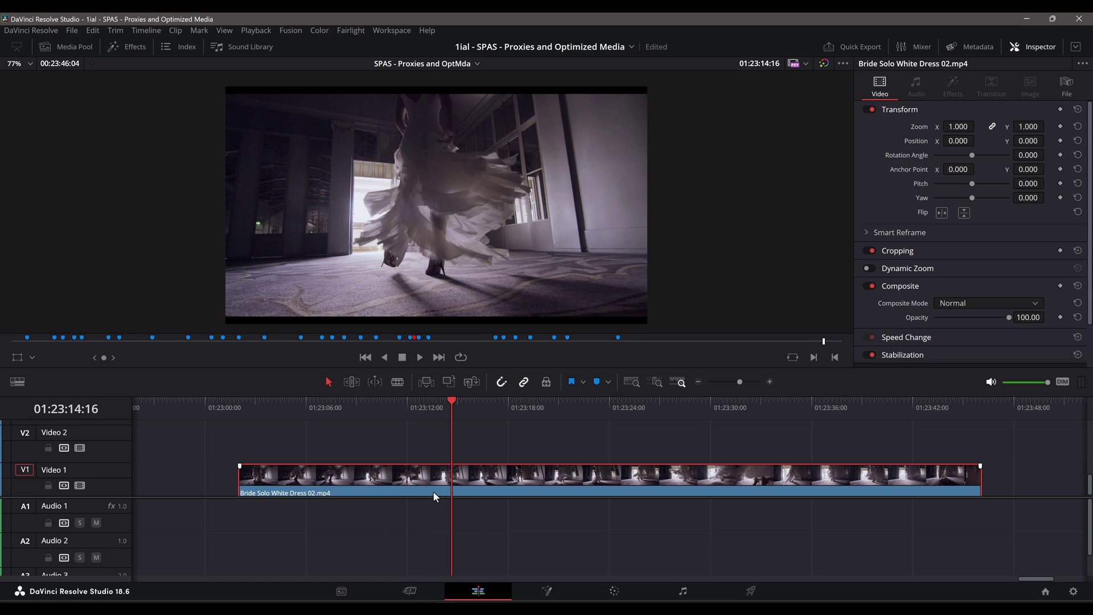
right_click(433, 488)
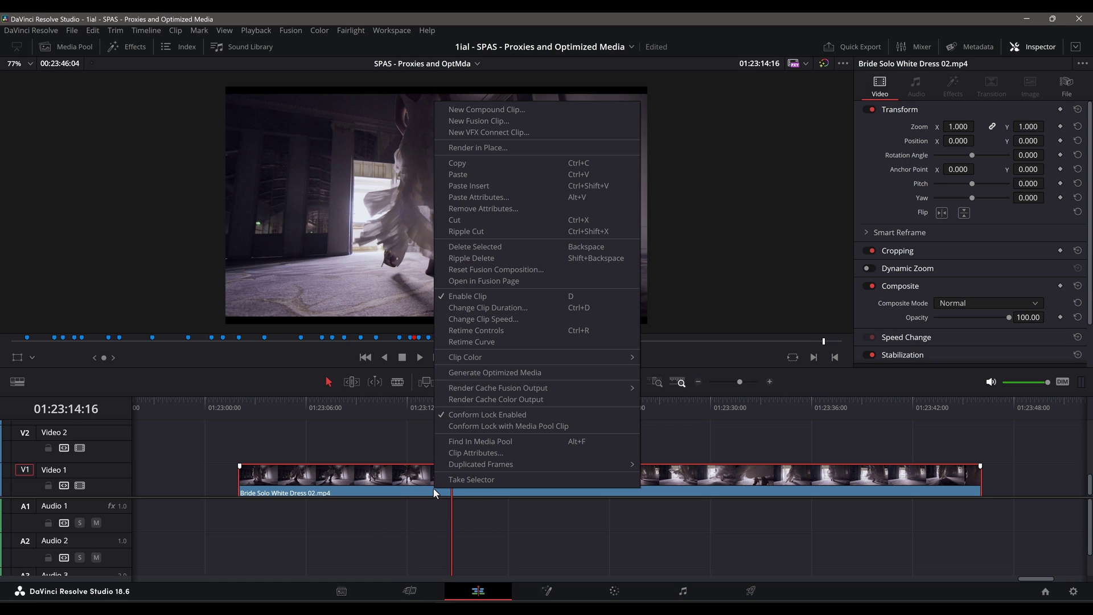
click(469, 374)
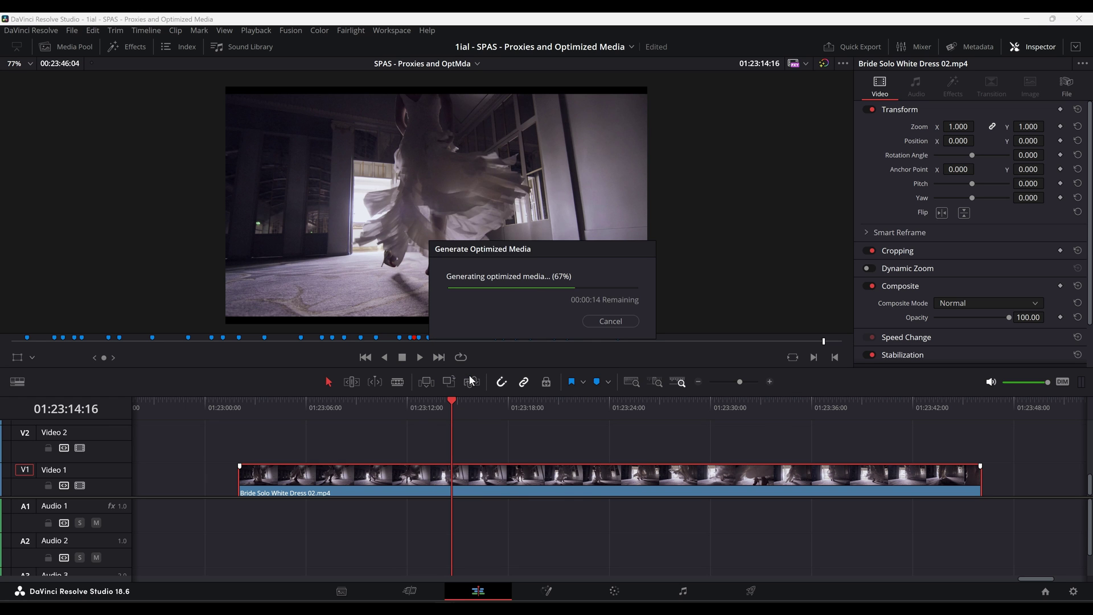
key(space)
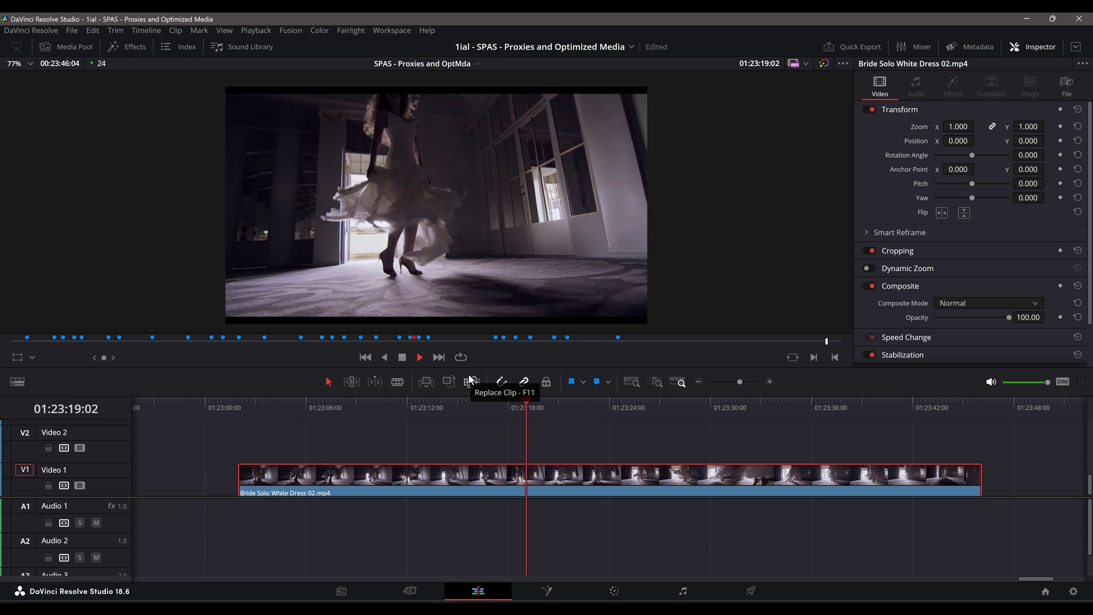
key(space)
- Apply the Pencil Sketch effect to the bride clip on V1 and preview it
click(138, 49)
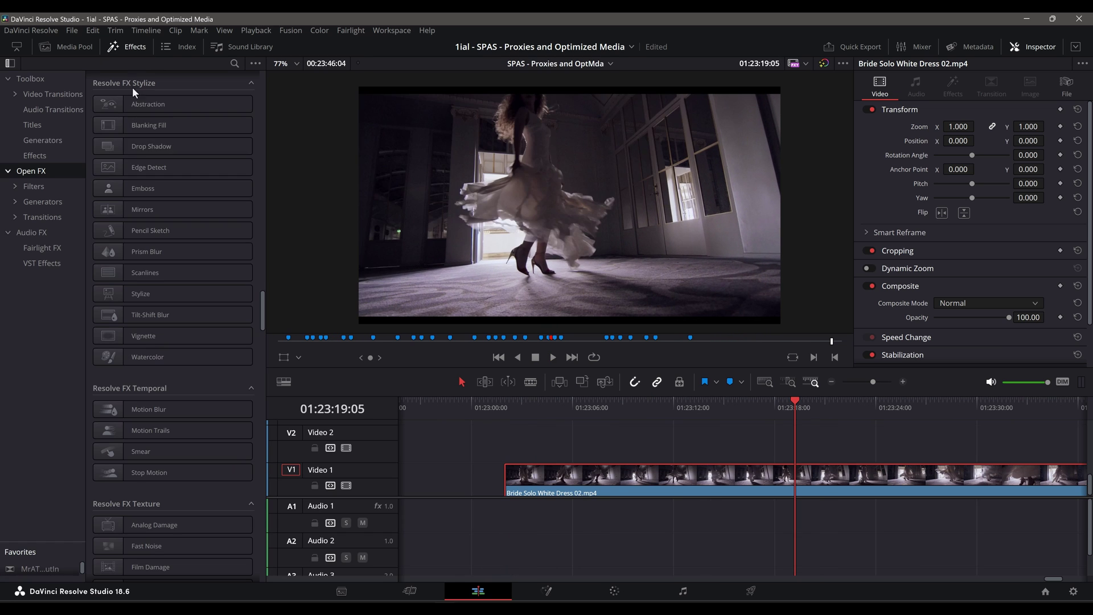
drag(135, 230, 641, 486)
key(space)
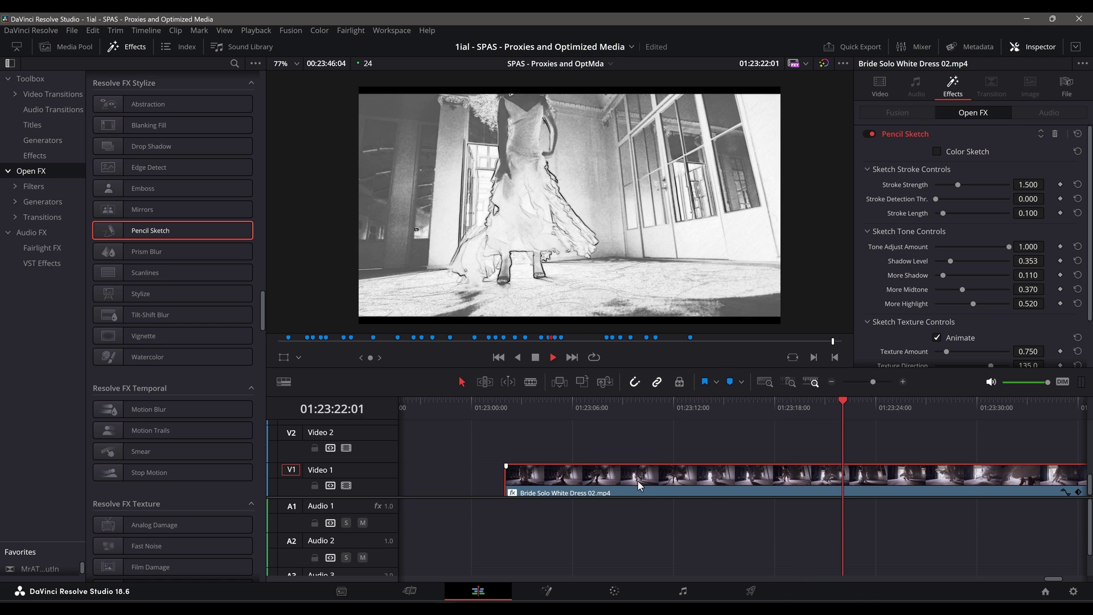
key(space)
- Regenerate optimized media for the sketched bride clip and play it back
right_click(638, 480)
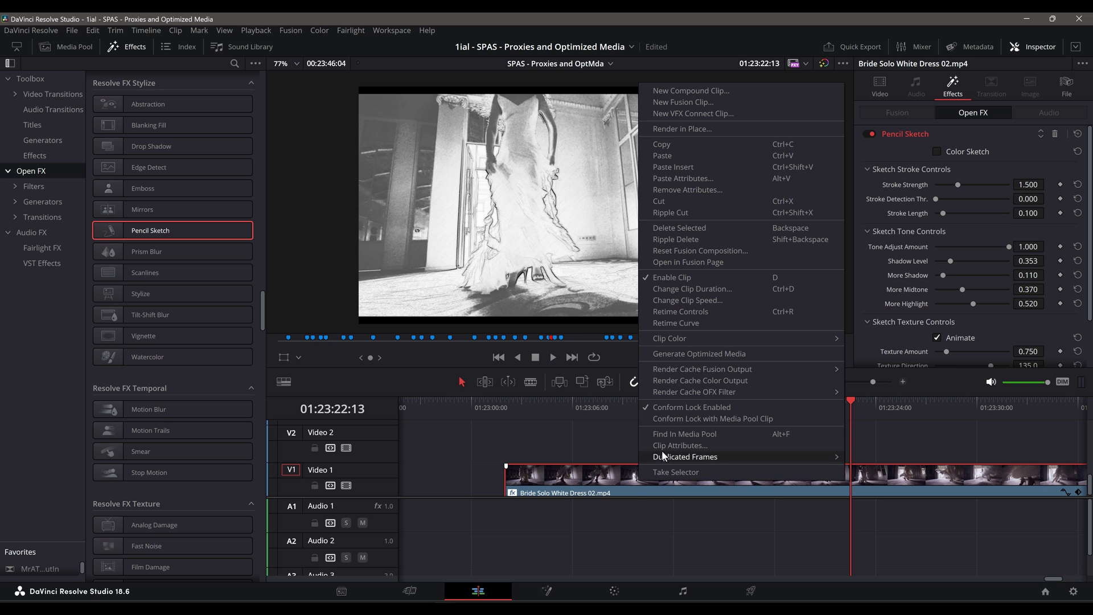
click(702, 354)
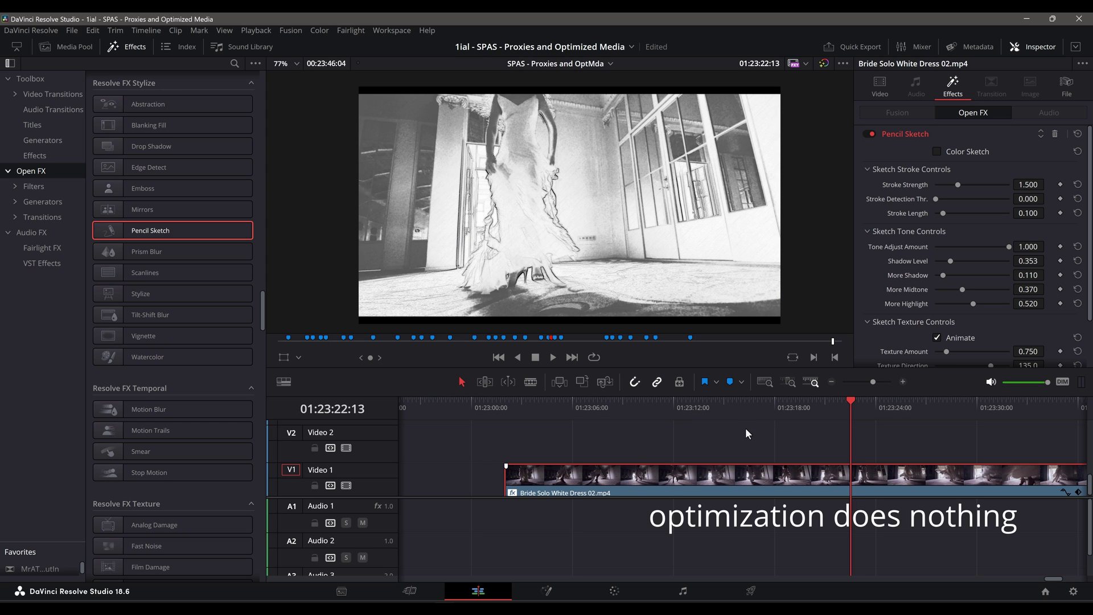
key(space)
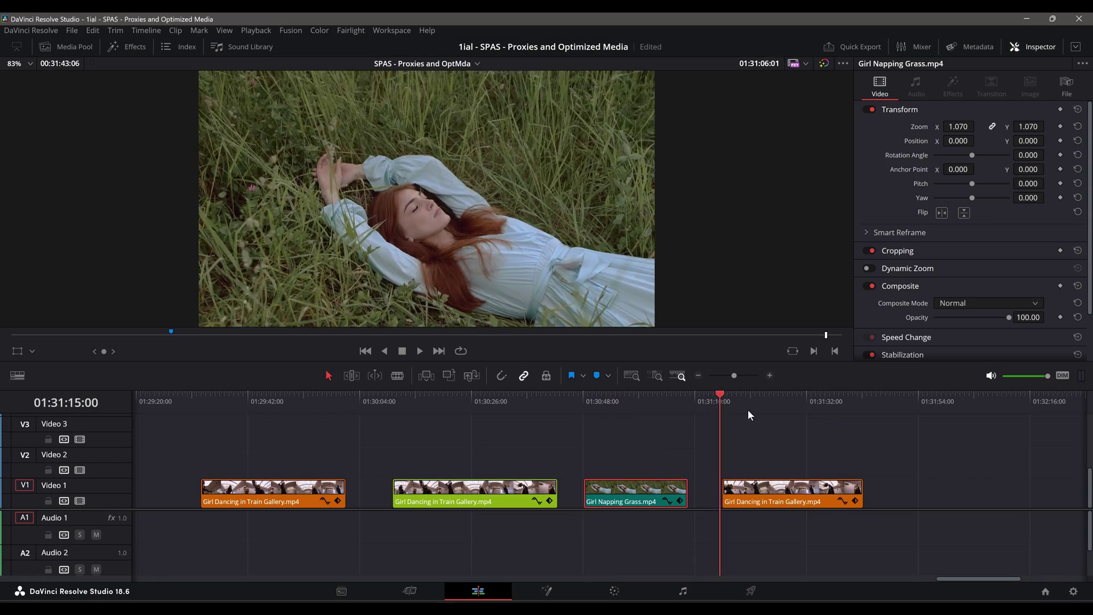
- Blade the Girl Dancing and Girl Napping clips near their starts and ends
click(838, 413)
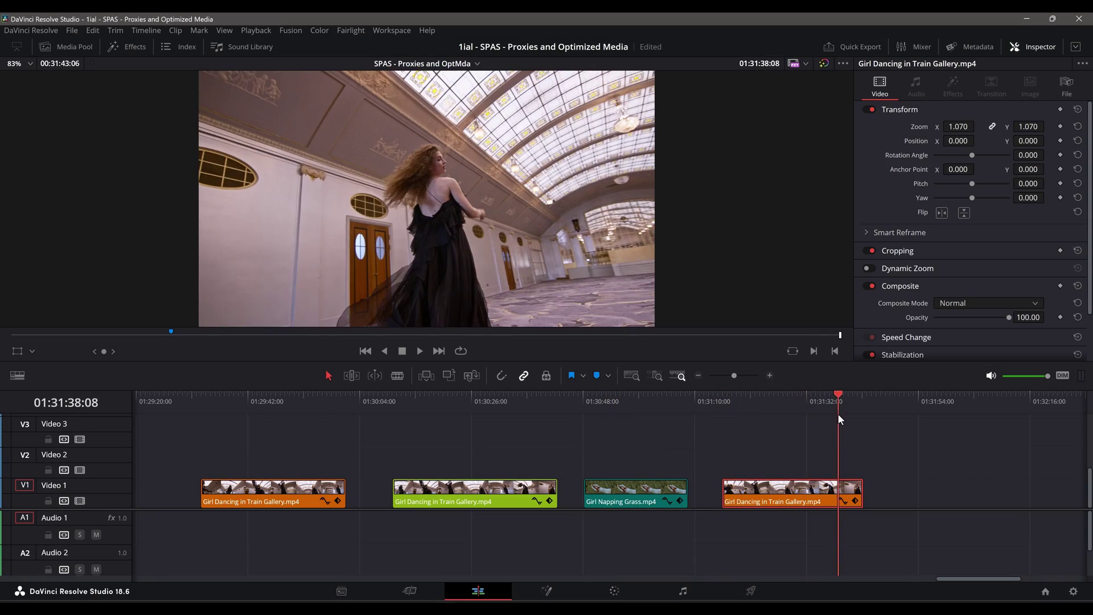
key(ctrl+b)
click(740, 422)
key(ctrl+b)
click(676, 432)
key(ctrl+b)
click(607, 438)
key(ctrl+b)
click(533, 448)
key(ctrl+b)
click(411, 449)
key(ctrl+b)
click(336, 449)
key(ctrl+b)
click(234, 445)
click(212, 445)
key(ctrl+b)
key(Up)
- Delete the short end pieces left by the cuts on Video 1
click(208, 491)
ctrl+click(341, 490)
key(Delete)
click(401, 493)
key(Delete)
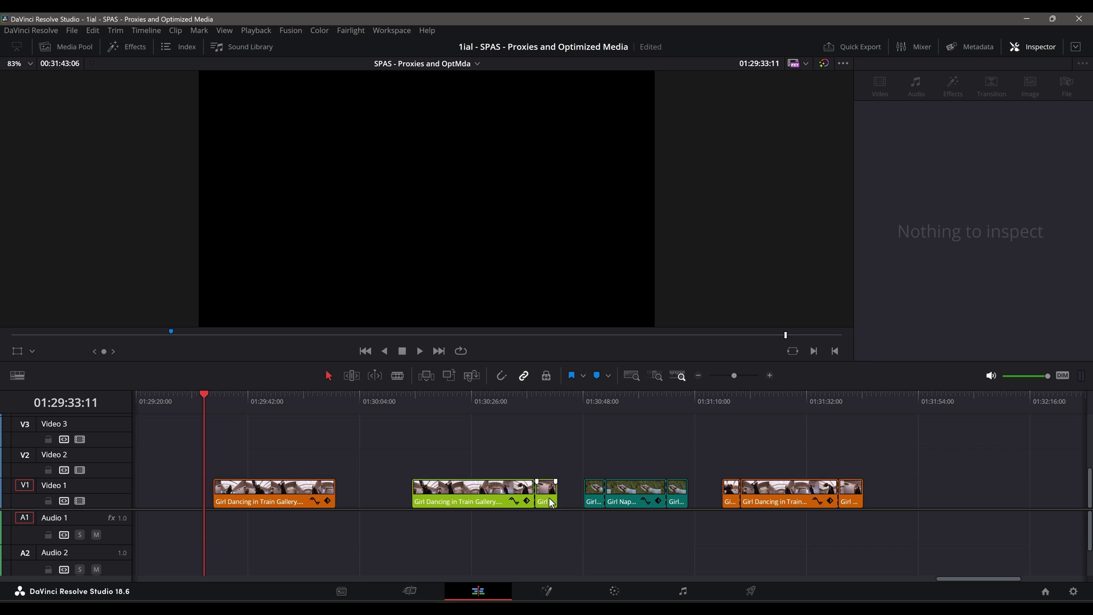
click(549, 493)
key(Delete)
click(594, 493)
ctrl+click(677, 493)
key(Delete)
click(733, 495)
key(Delete)
click(848, 493)
key(Delete)
- Close the gaps between the clips with Edit > Delete Gaps and review the result
drag(891, 451, 200, 513)
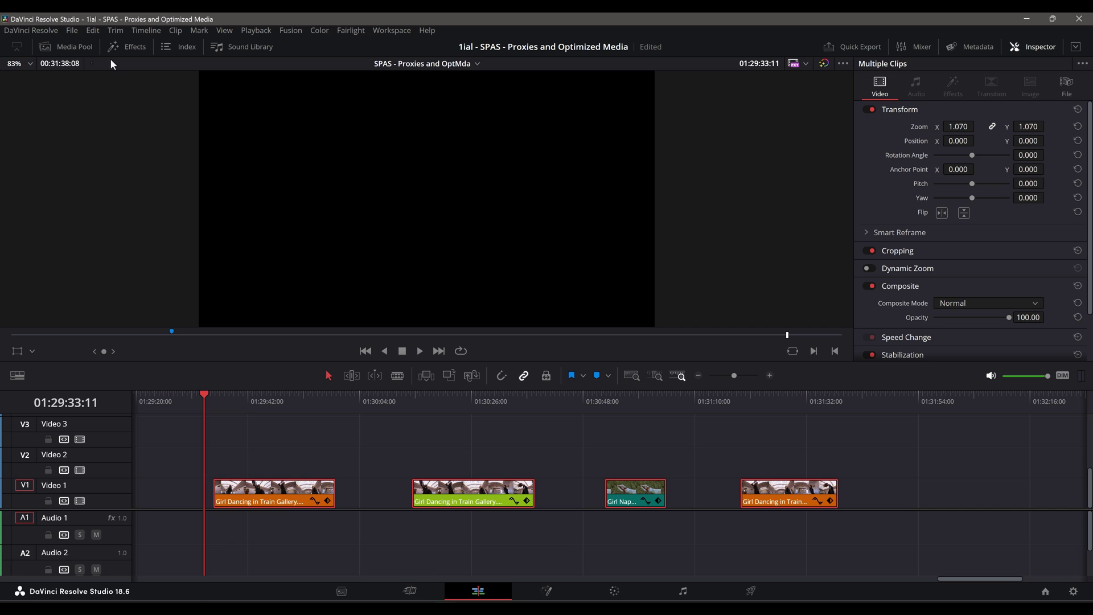
click(93, 31)
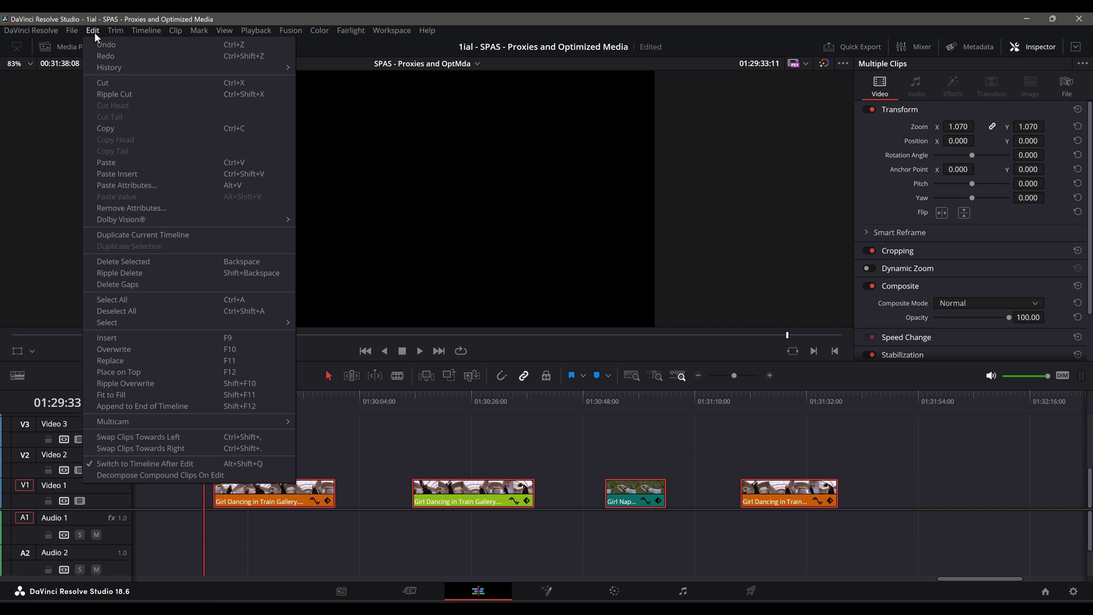
click(117, 284)
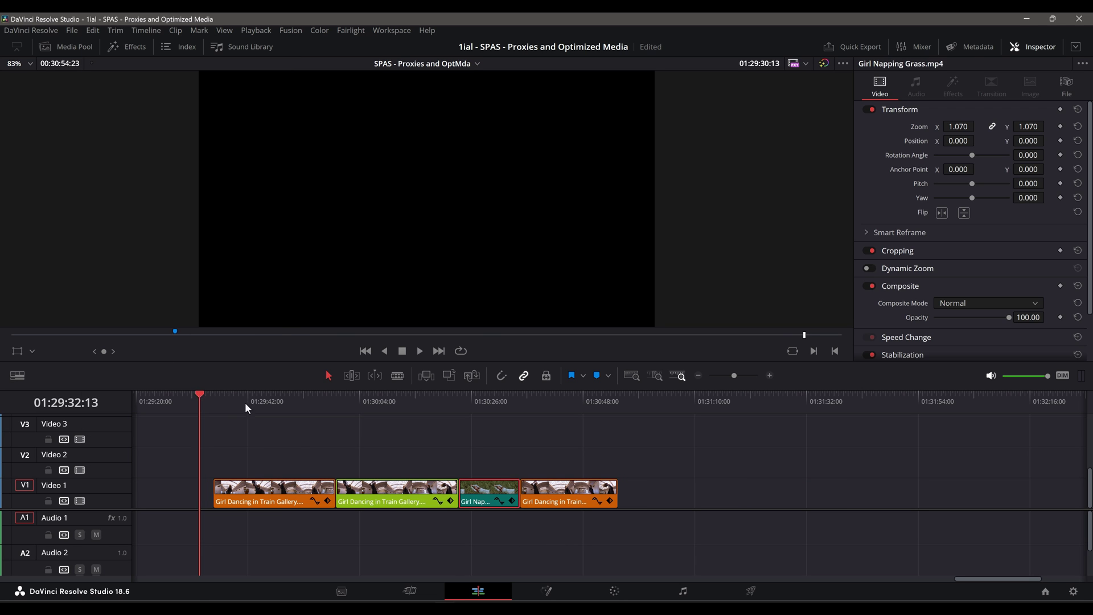
click(292, 405)
drag(293, 407, 485, 466)
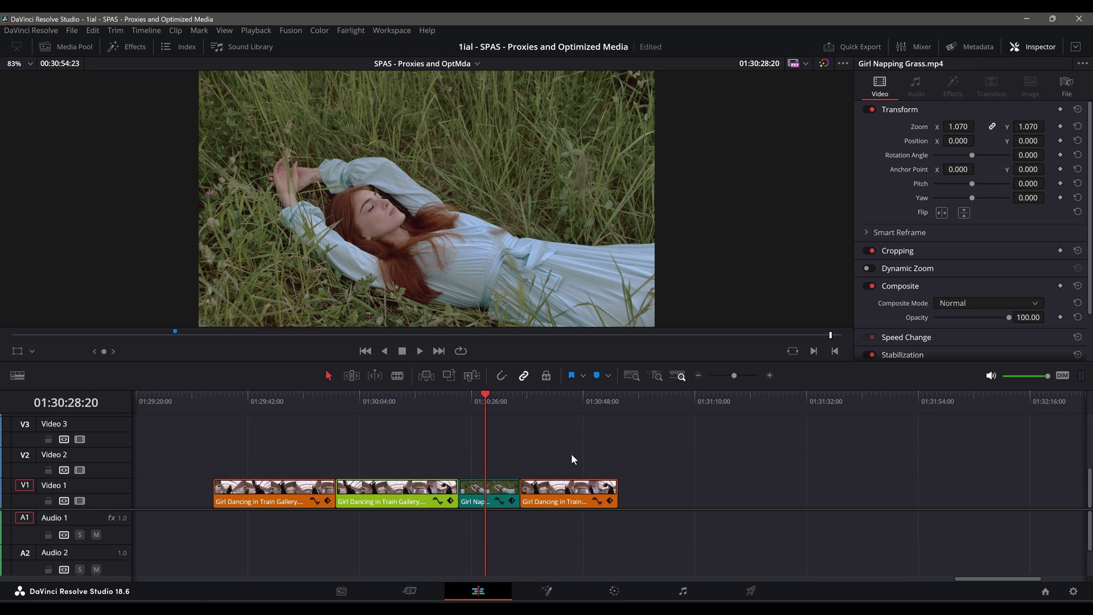
- Generate optimized media for all four remaining clips and scrub through them
drag(572, 453, 245, 507)
right_click(263, 494)
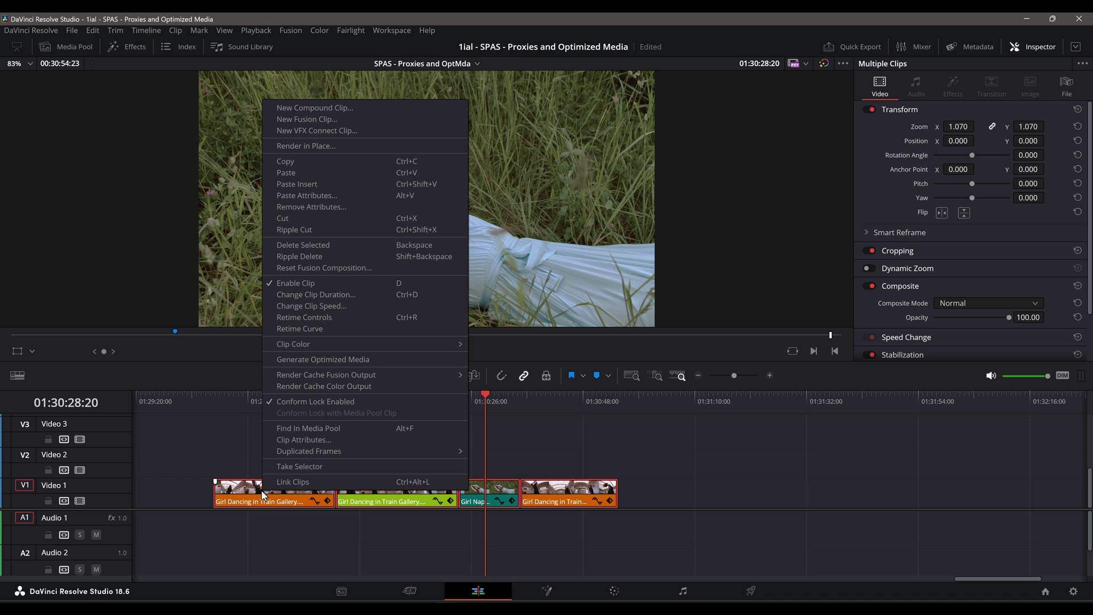
click(337, 361)
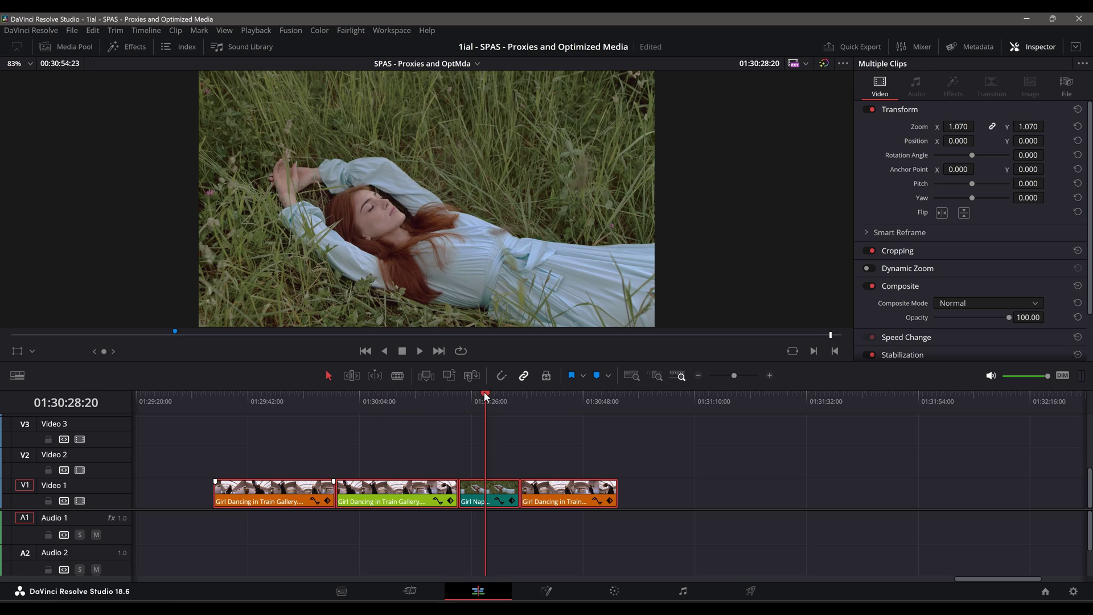
drag(484, 392, 322, 477)
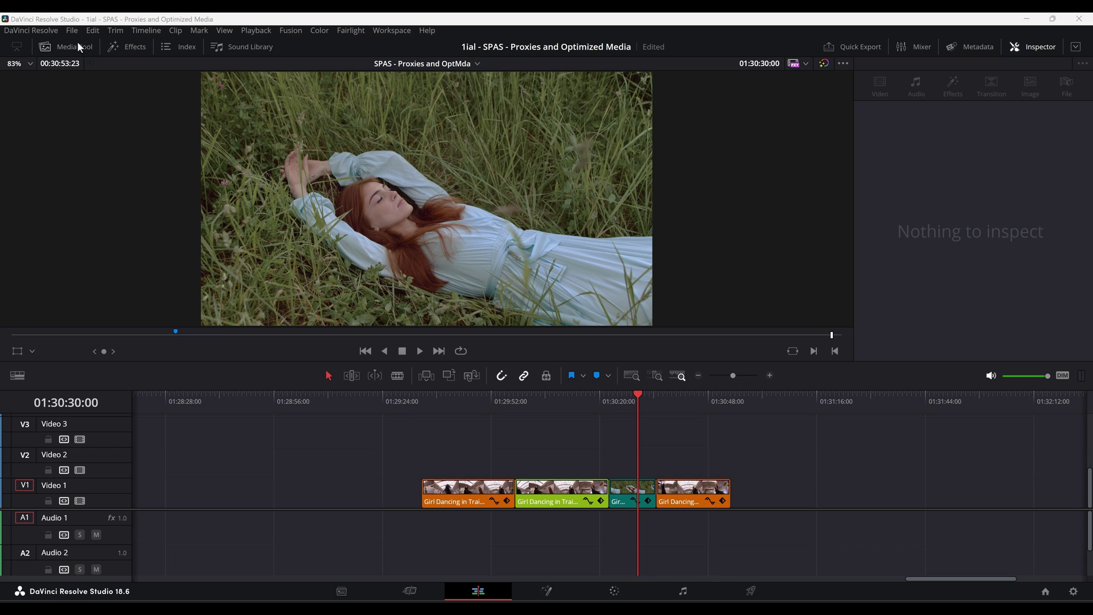
- In Project Settings, set optimized media to Original/DNxHR HQX and proxies to Half/DNxHR LB, then save
click(73, 31)
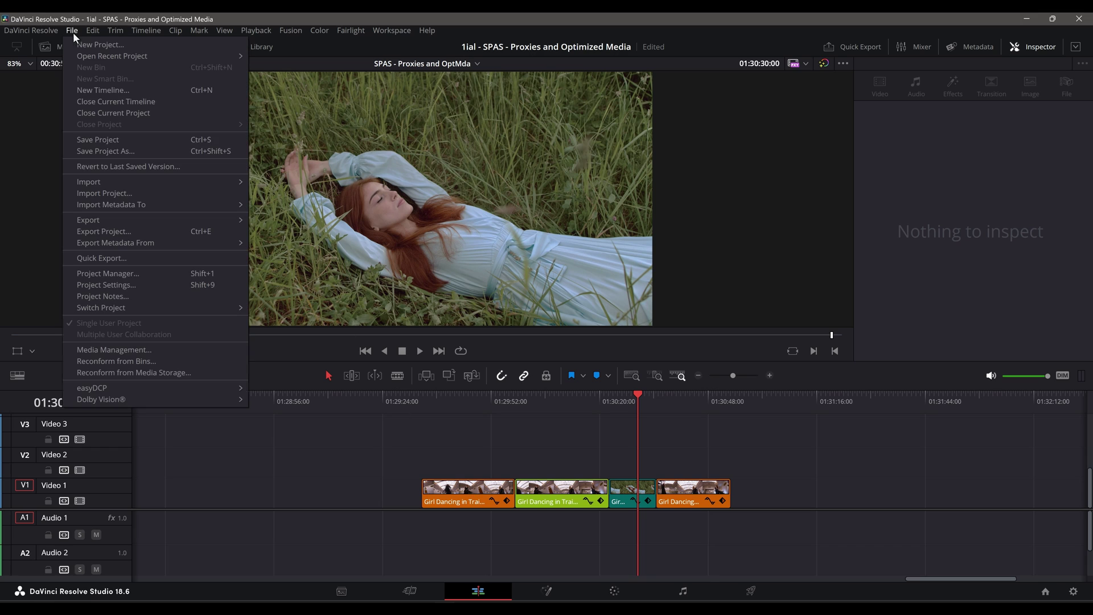
click(96, 283)
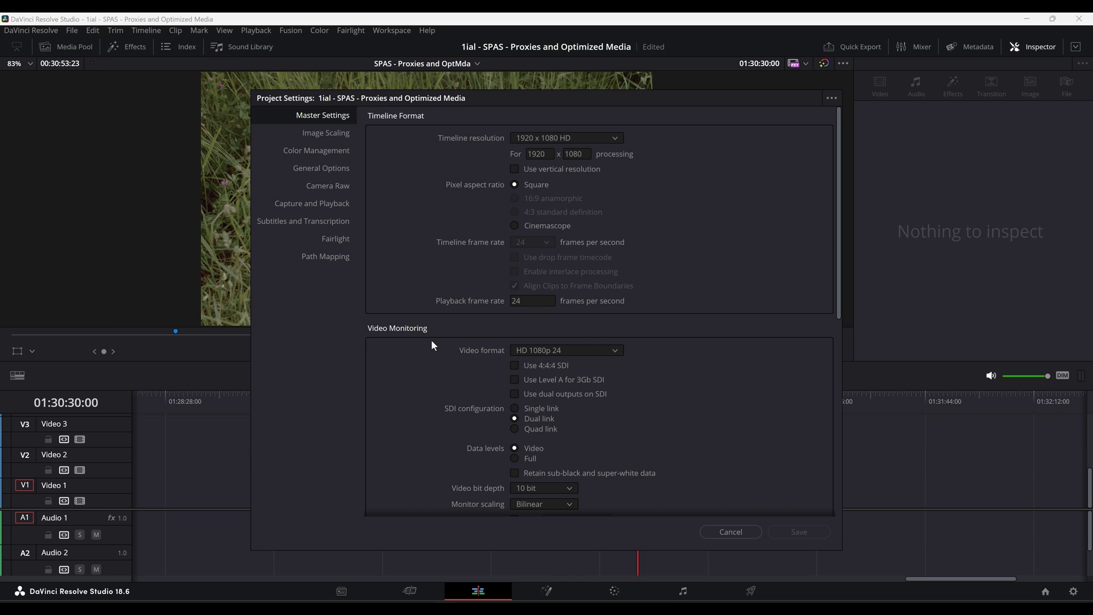
scroll(431, 342, down, 6)
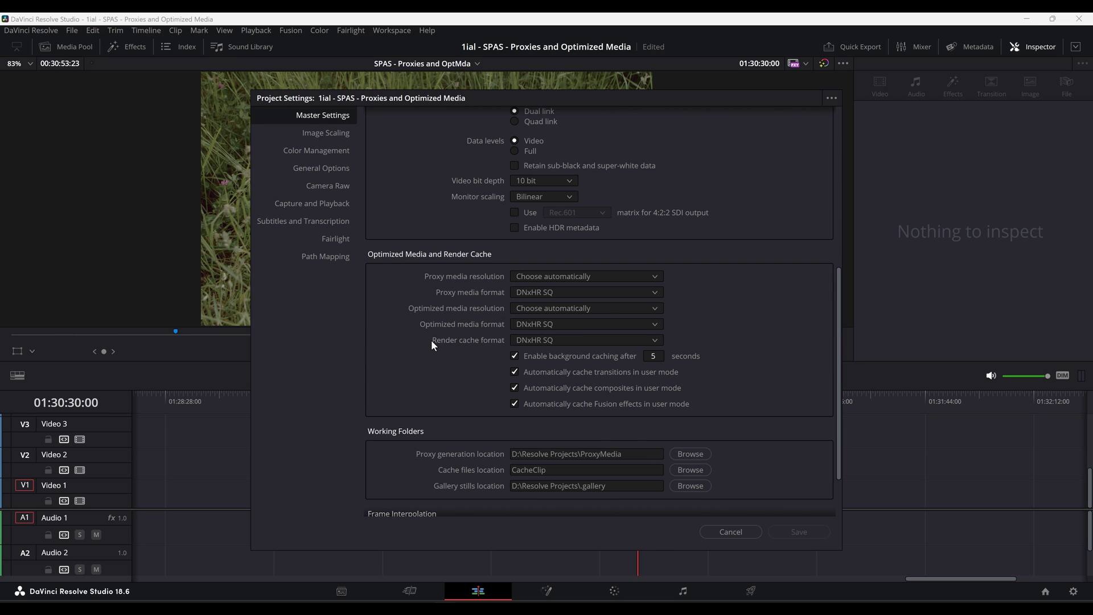
click(645, 307)
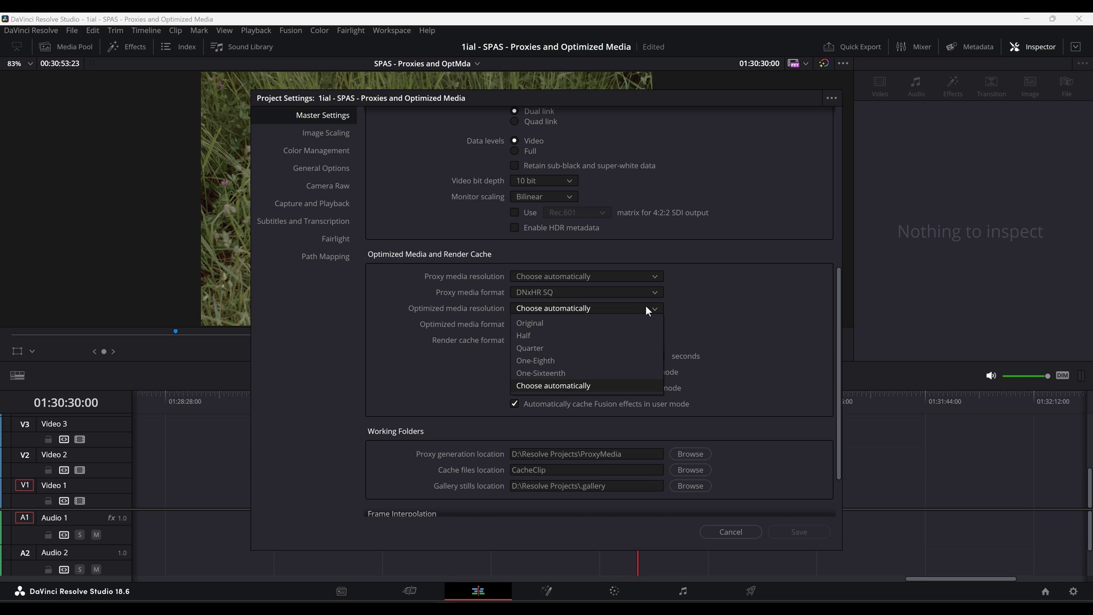
click(568, 322)
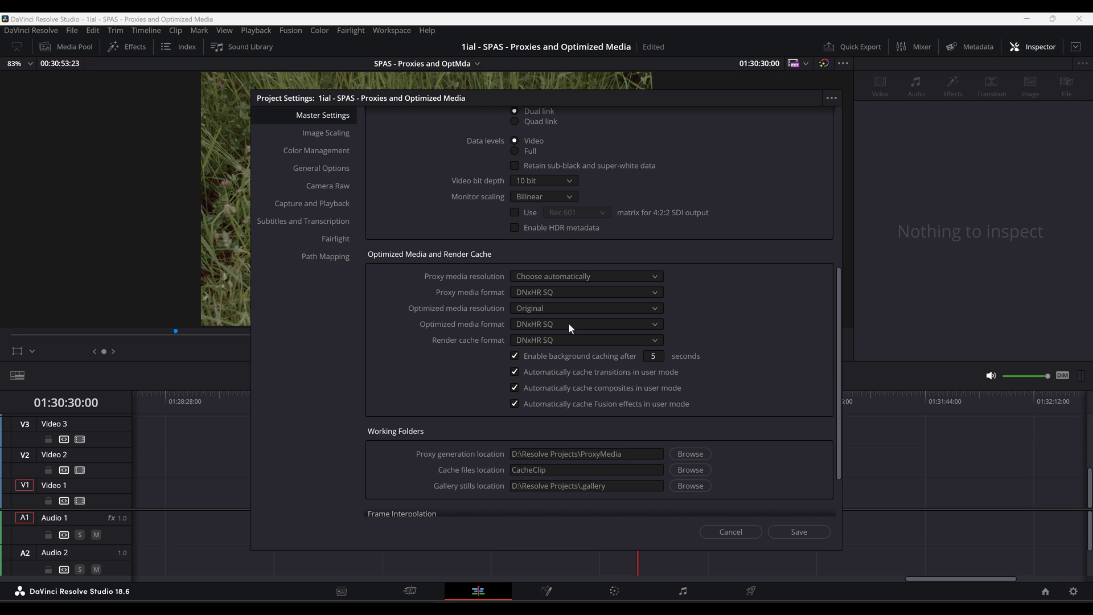
click(568, 322)
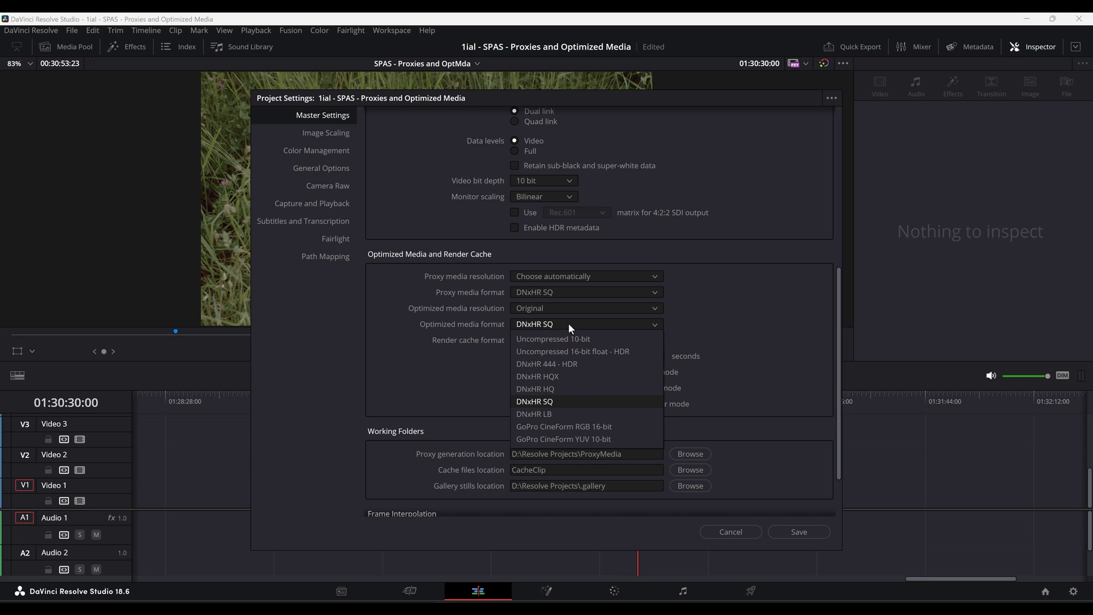
click(555, 377)
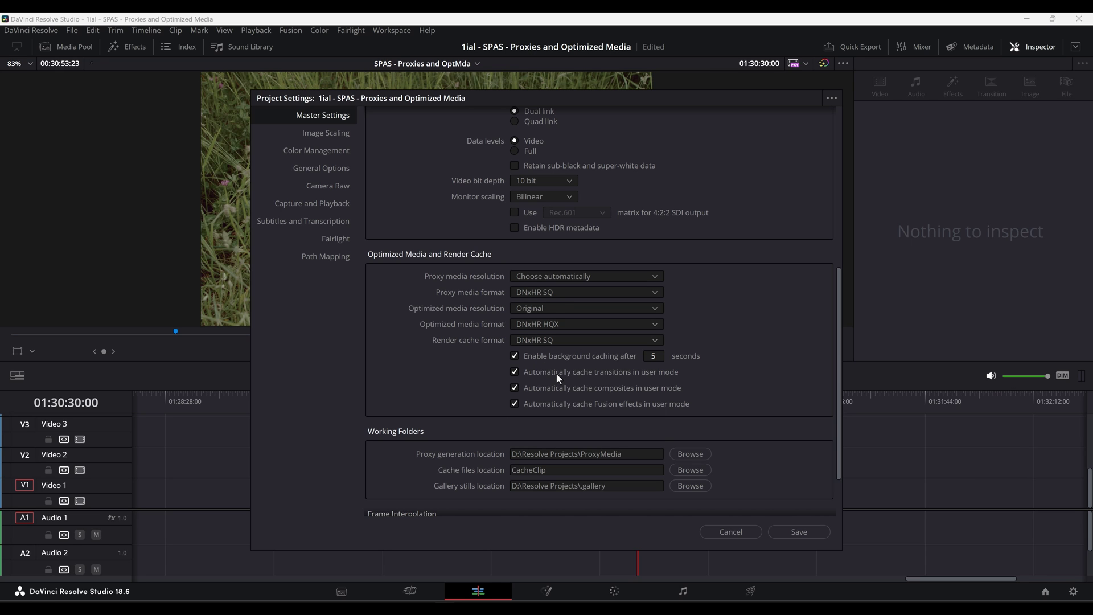
click(586, 276)
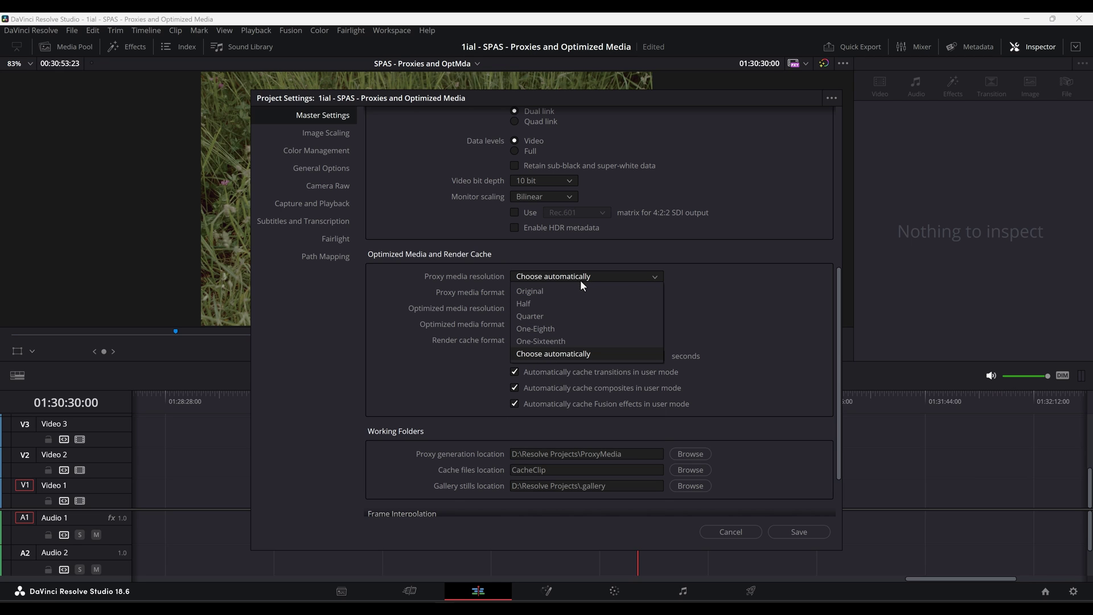
click(572, 302)
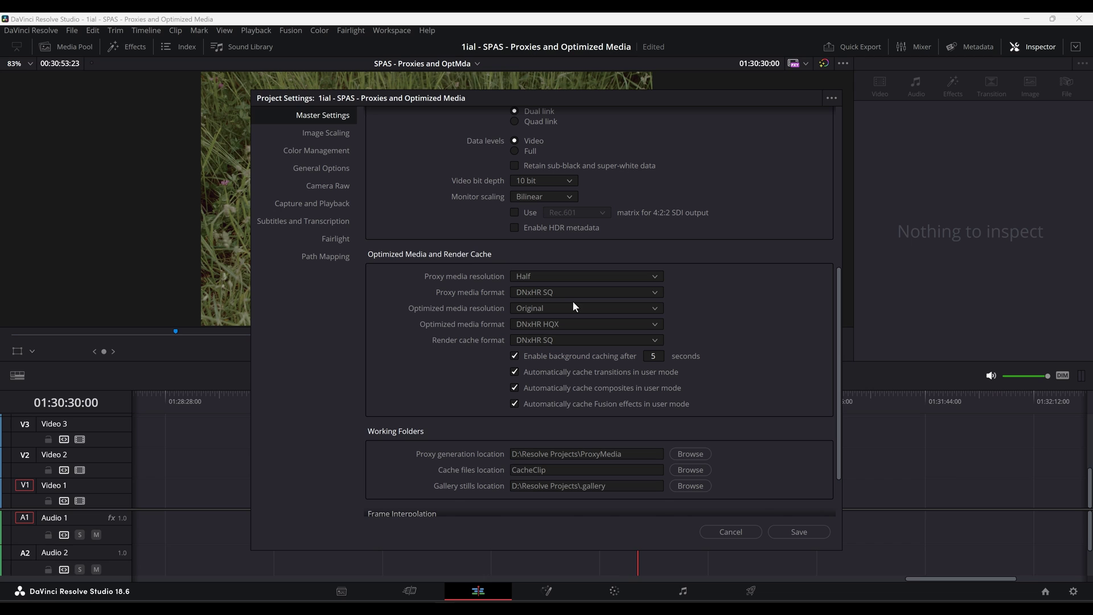
click(573, 293)
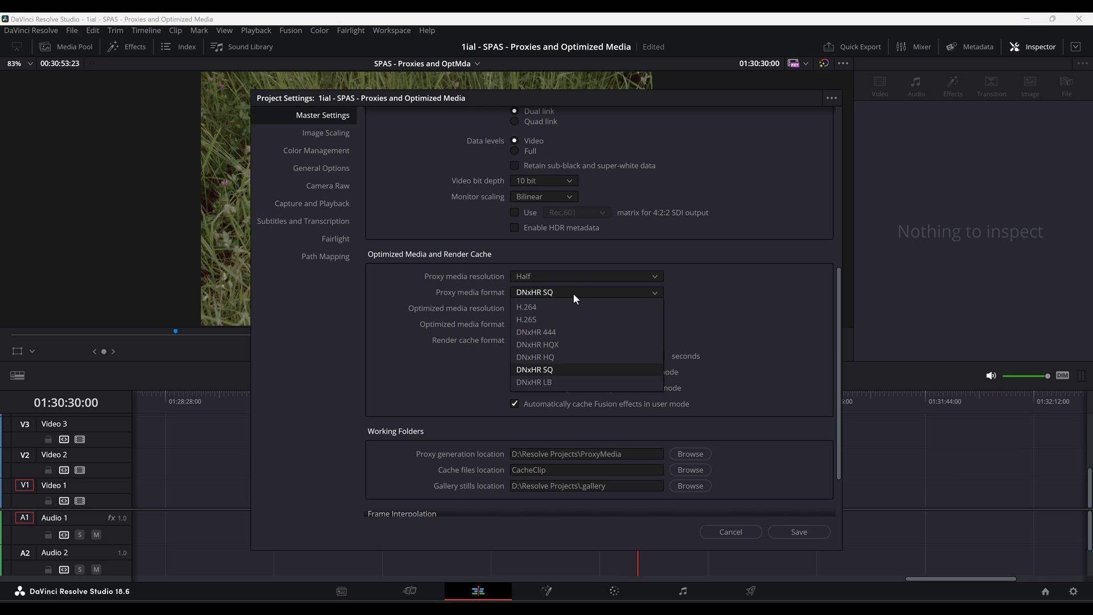
click(563, 382)
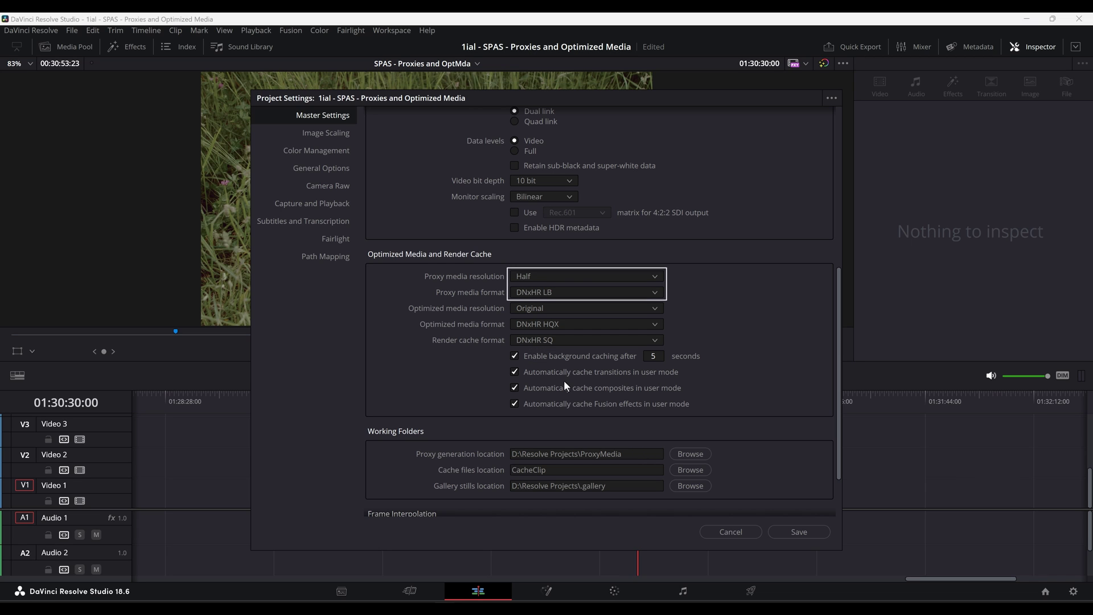
click(793, 531)
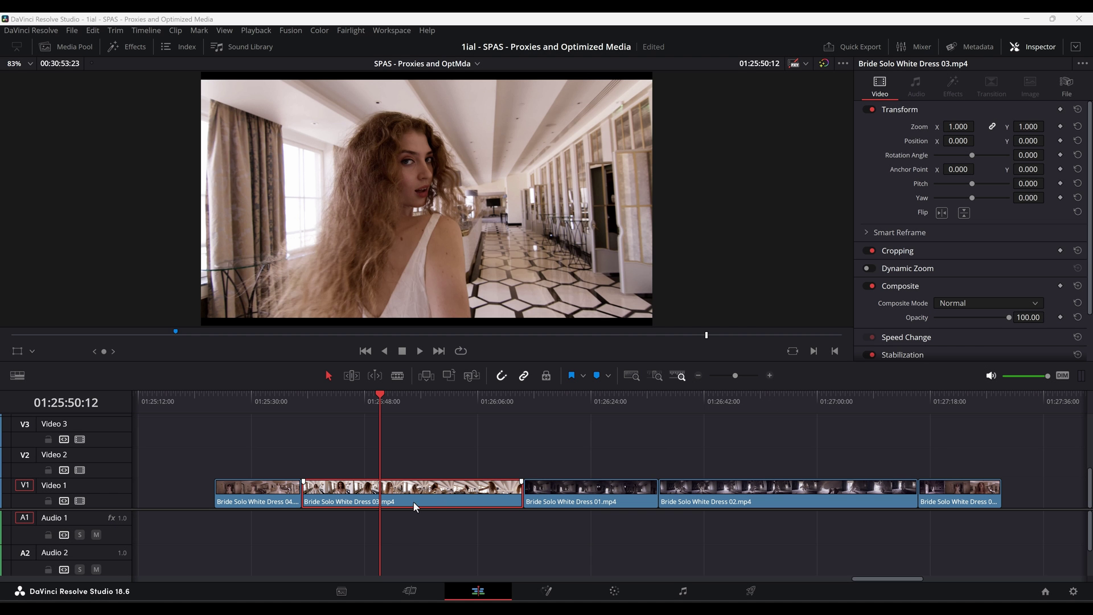
- Generate optimized media for Bride Solo White Dress 03.mp4 from its timeline clip on Video 1
right_click(405, 501)
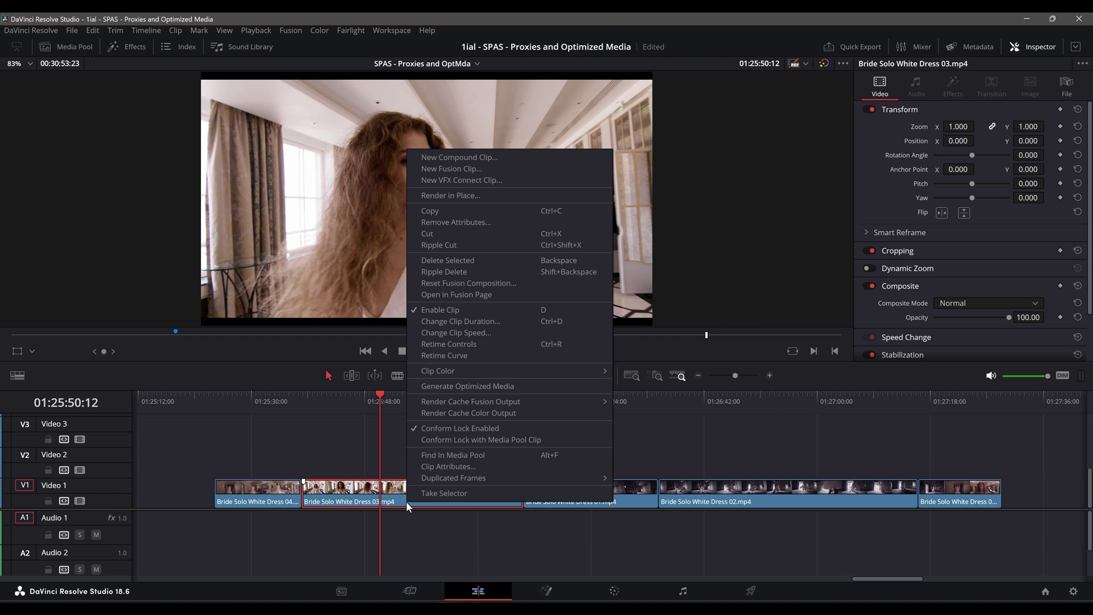
click(449, 387)
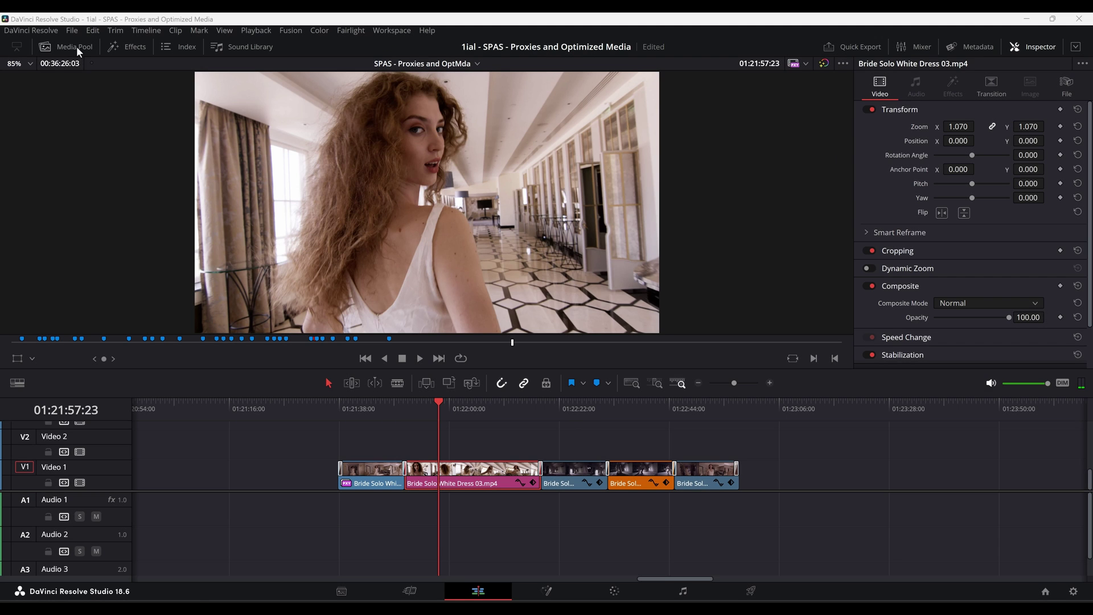
click(77, 46)
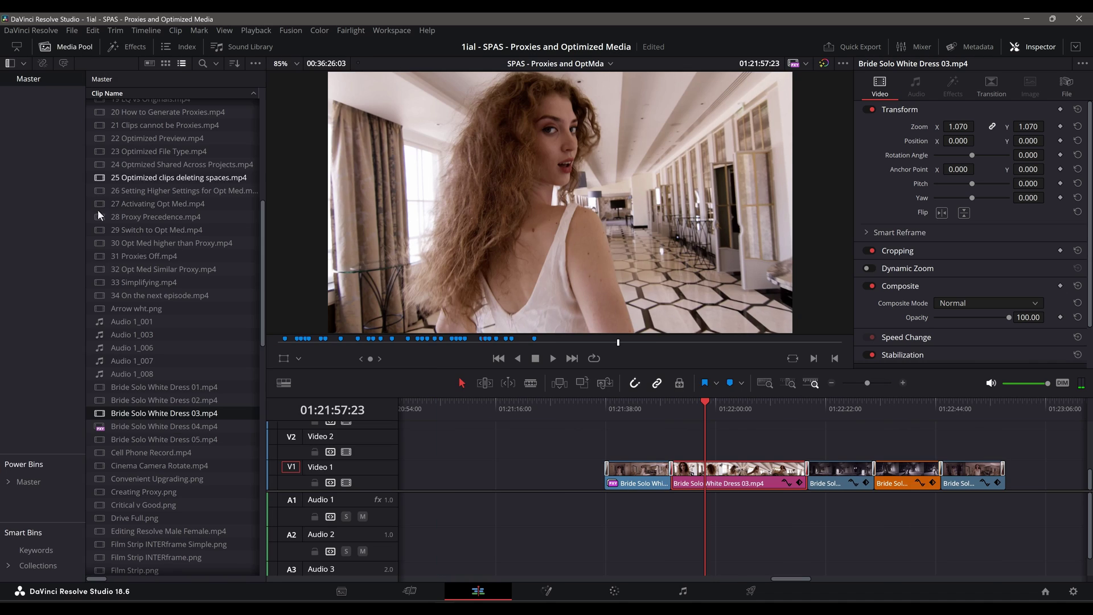
right_click(114, 412)
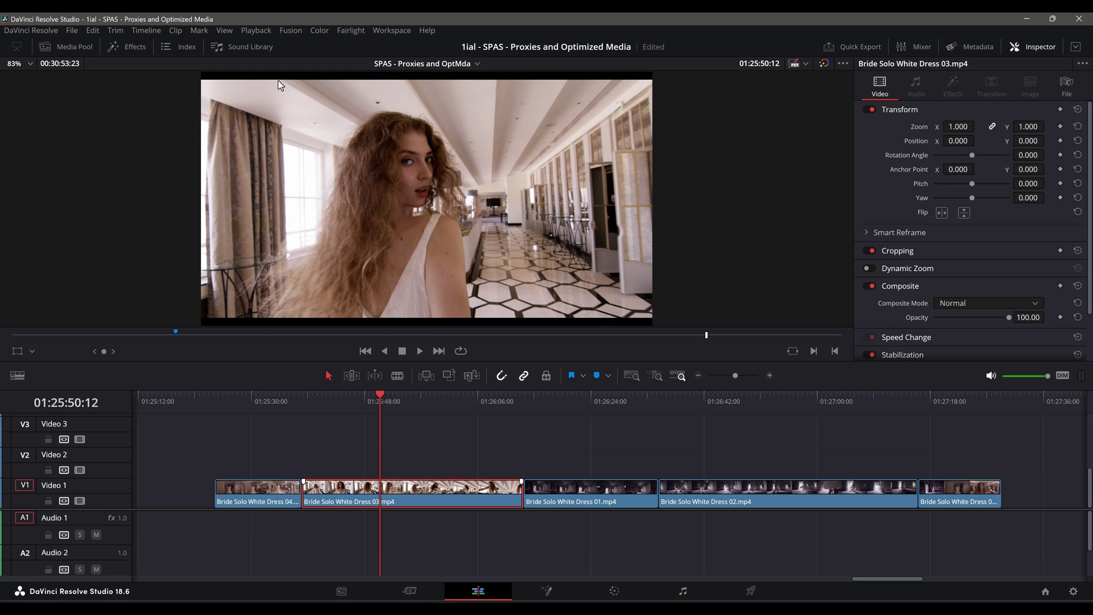
- Leave Playback > Use Optimized Media if Available unchecked after testing it on and off
click(247, 32)
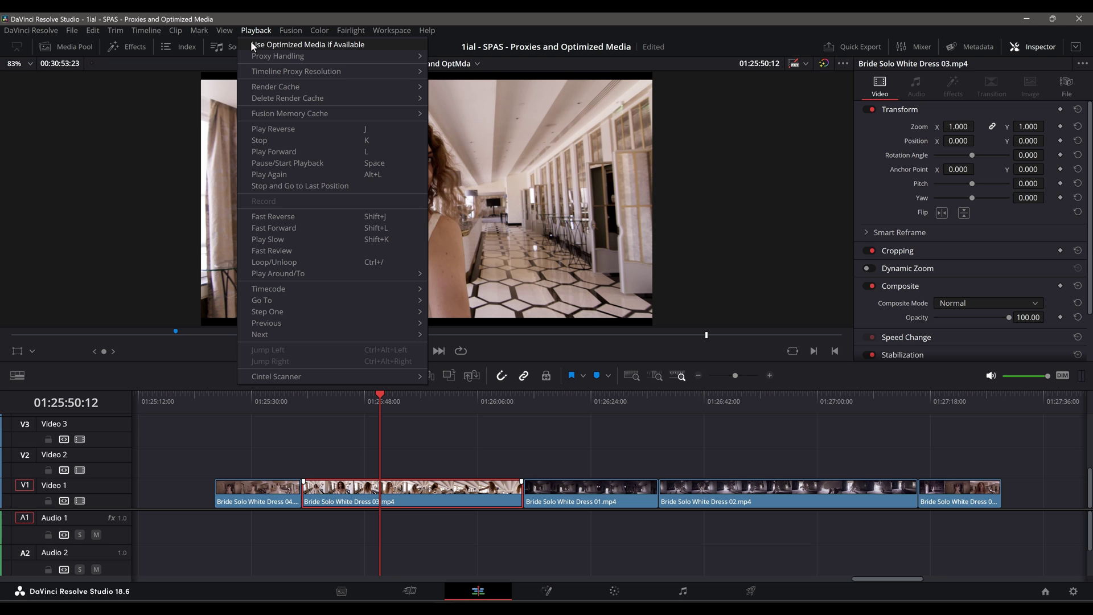
click(254, 45)
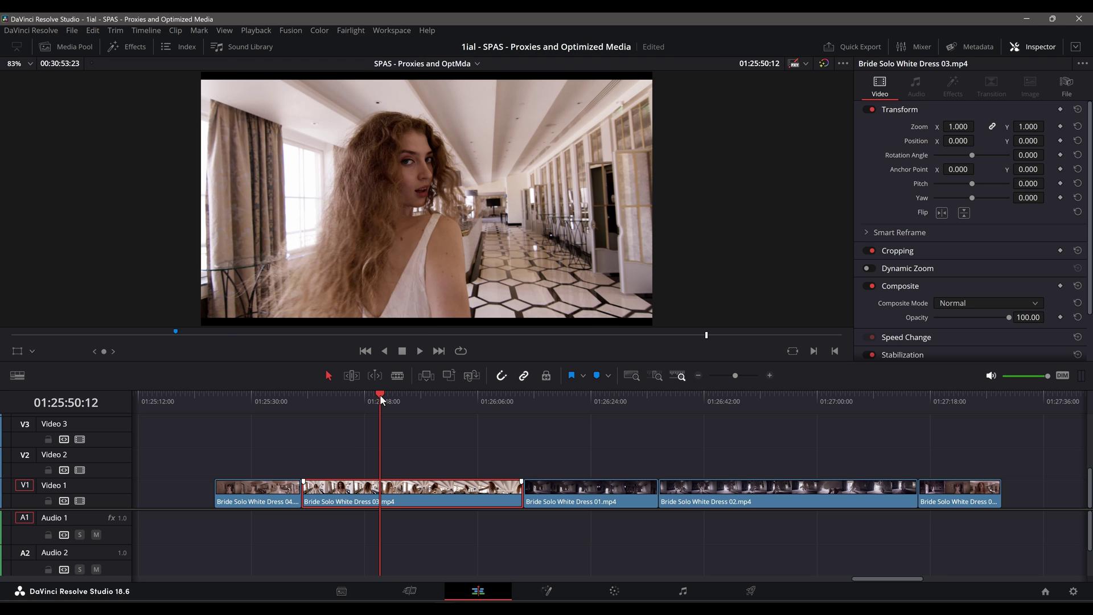
drag(380, 394, 372, 423)
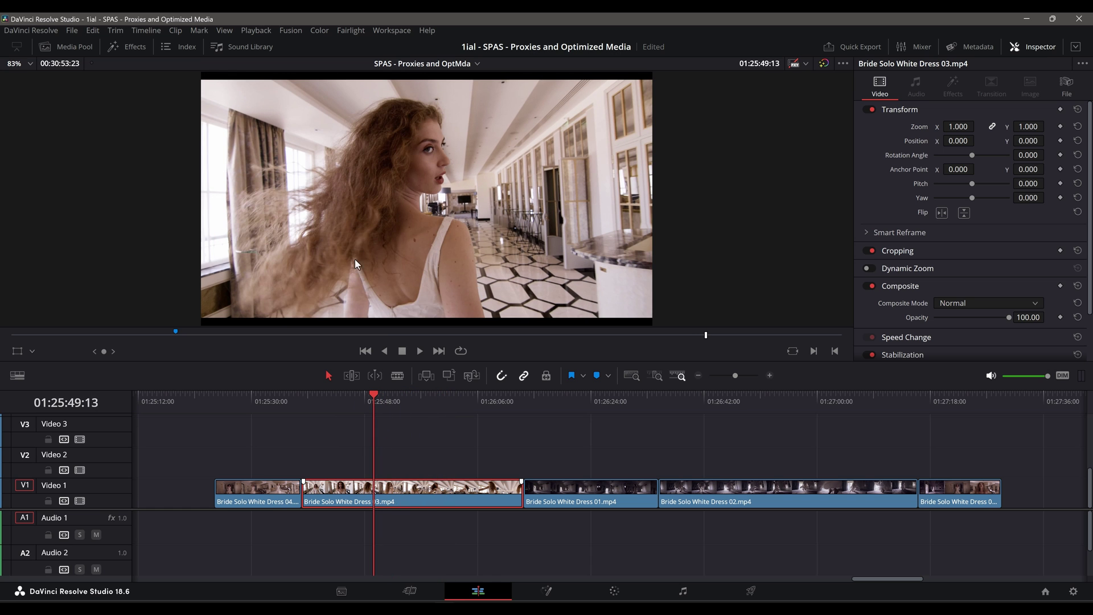
click(256, 31)
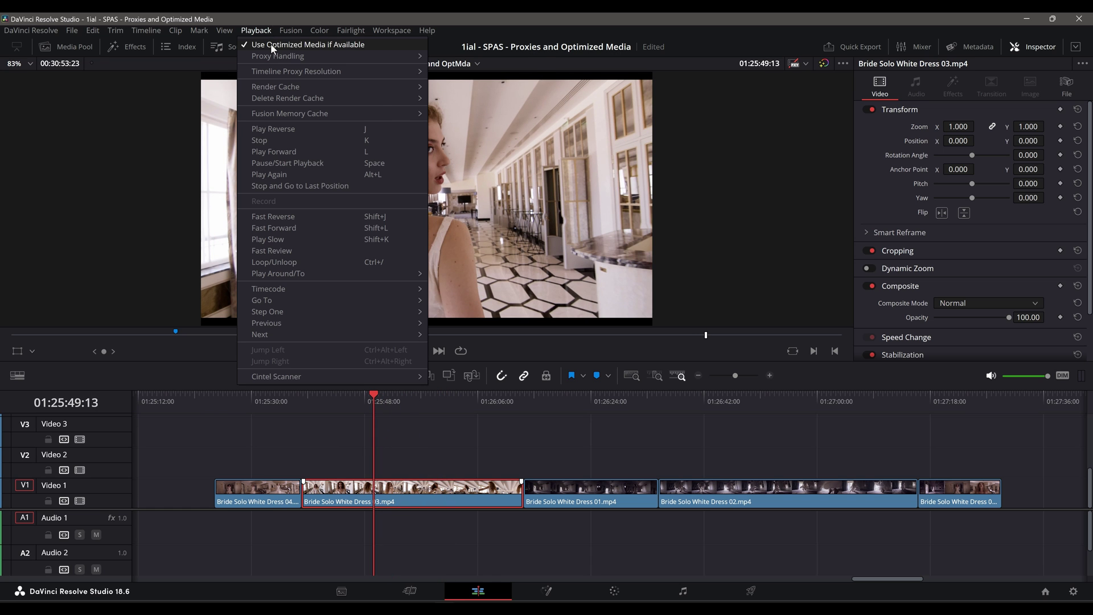
click(271, 44)
click(263, 32)
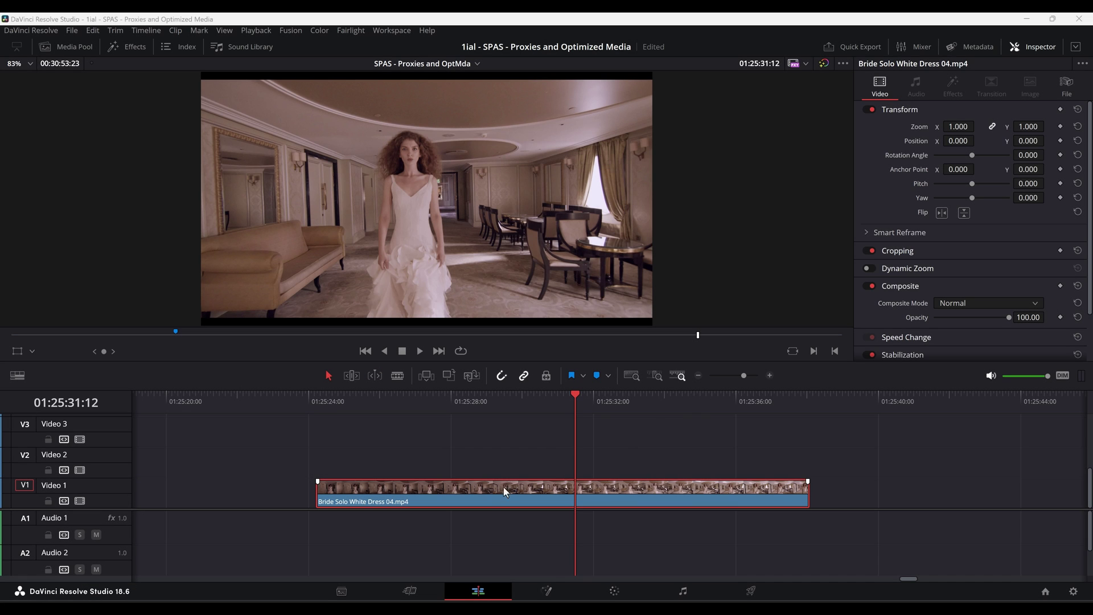
- Generate optimized media for Bride Solo White Dress 04 and re-enable Use Optimized Media
right_click(488, 491)
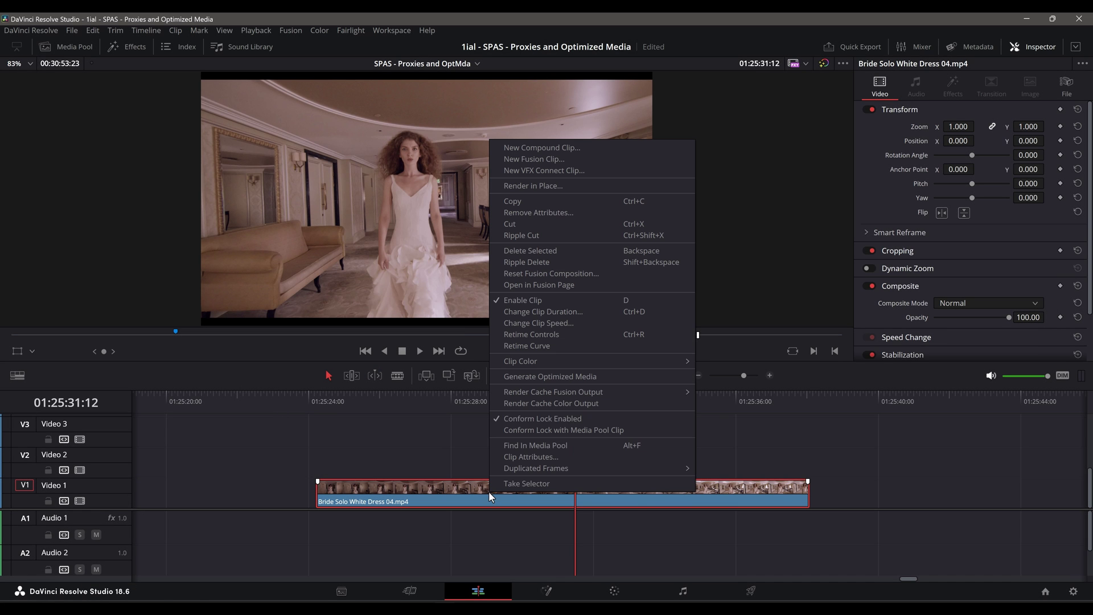
click(537, 378)
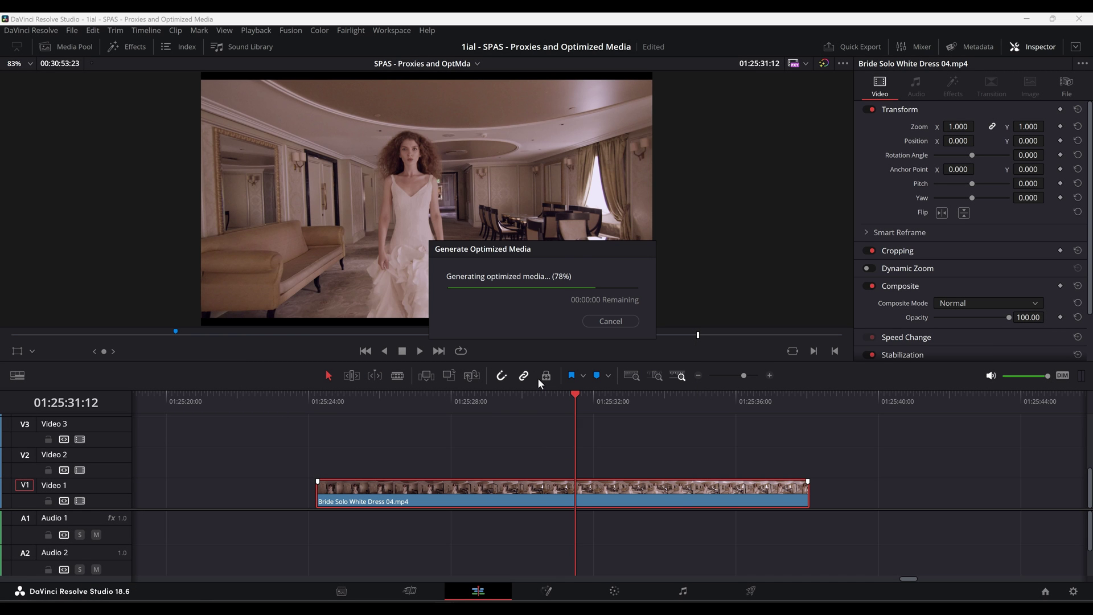
click(261, 30)
click(265, 41)
- Set Proxy Handling to Prefer Proxies
click(258, 28)
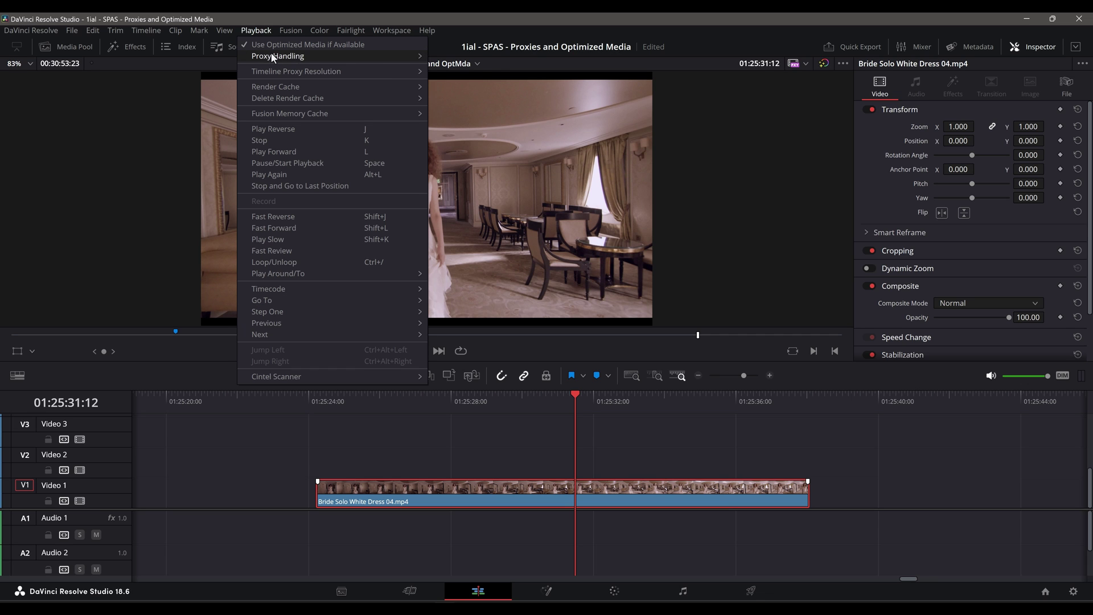
mouse_move(276, 56)
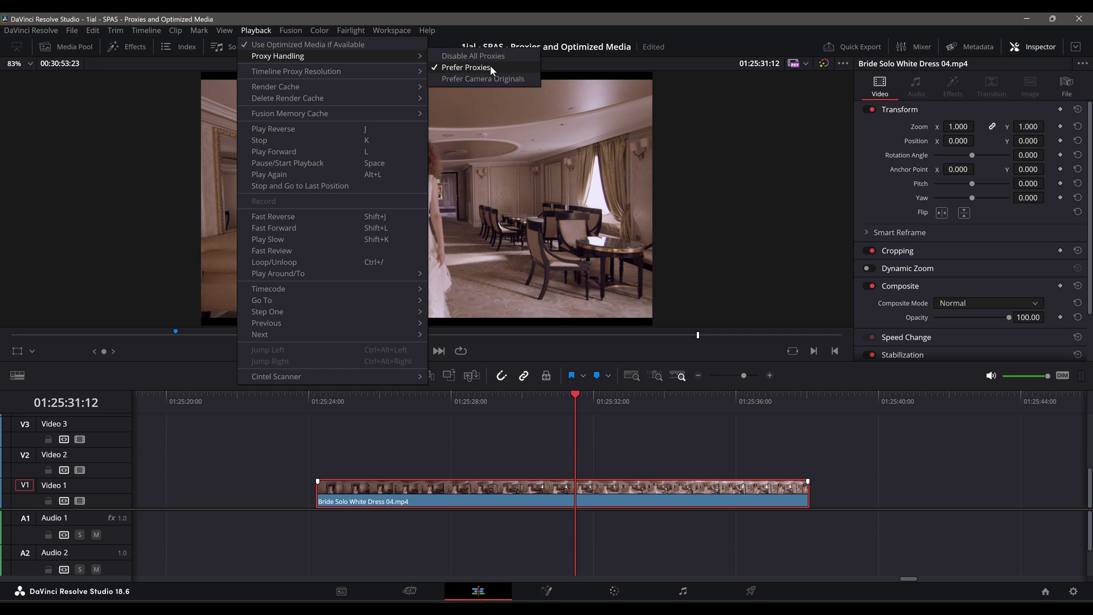
click(513, 65)
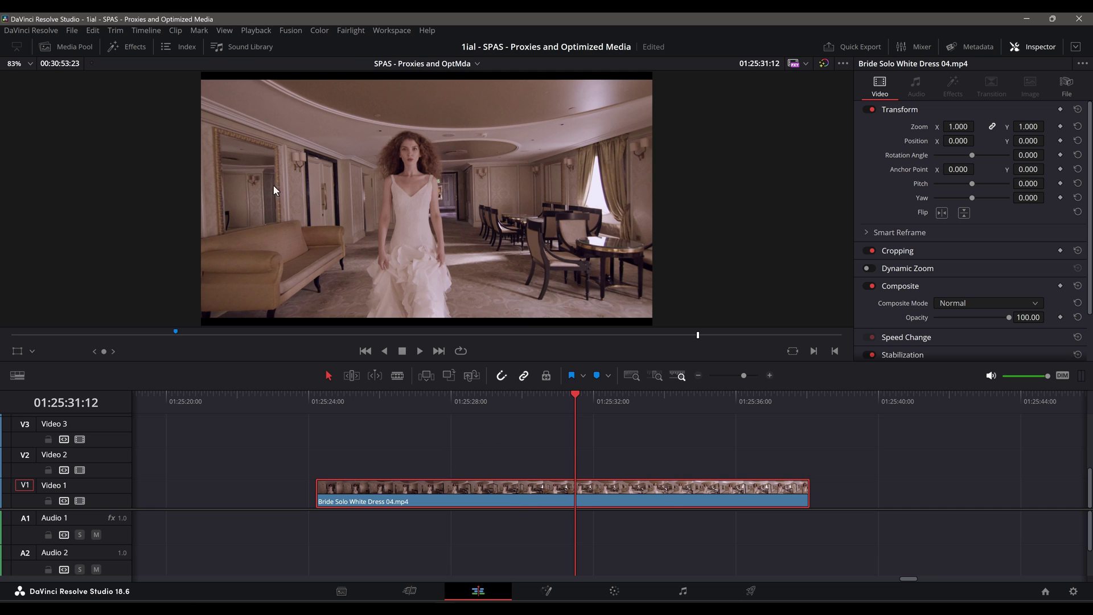
- Find Bride Solo White Dress 04.mp4 in the Media Pool and generate proxy media for it
click(75, 47)
right_click(626, 487)
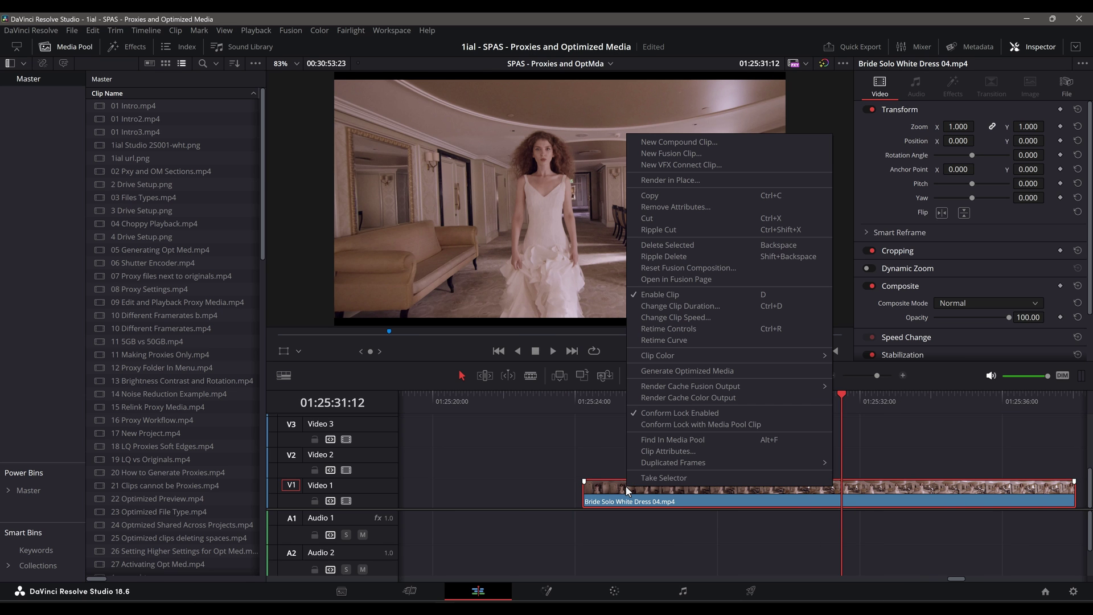
click(654, 439)
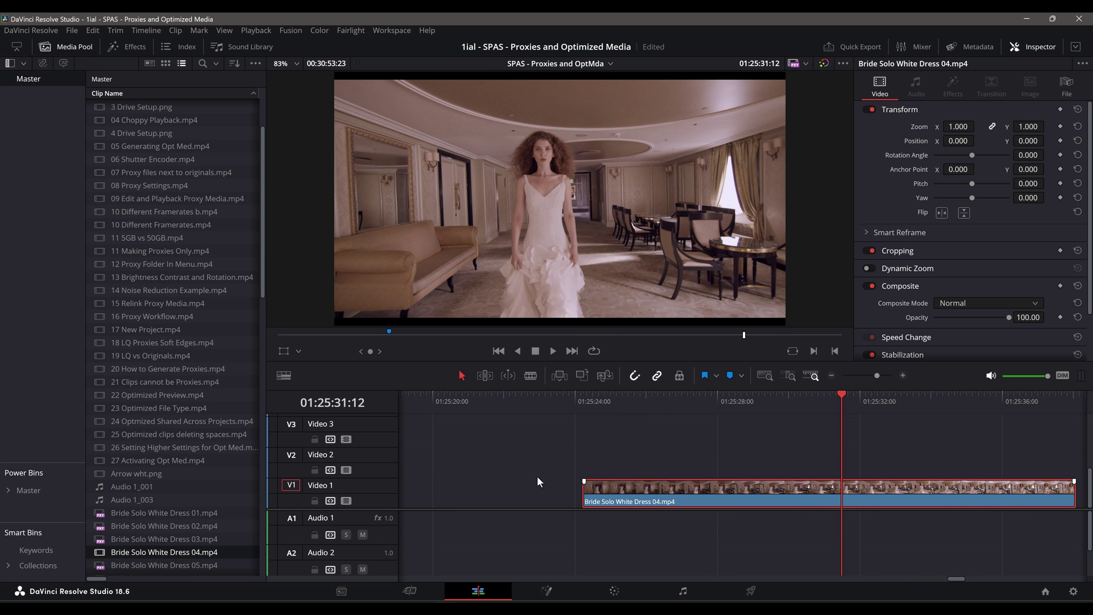
right_click(179, 553)
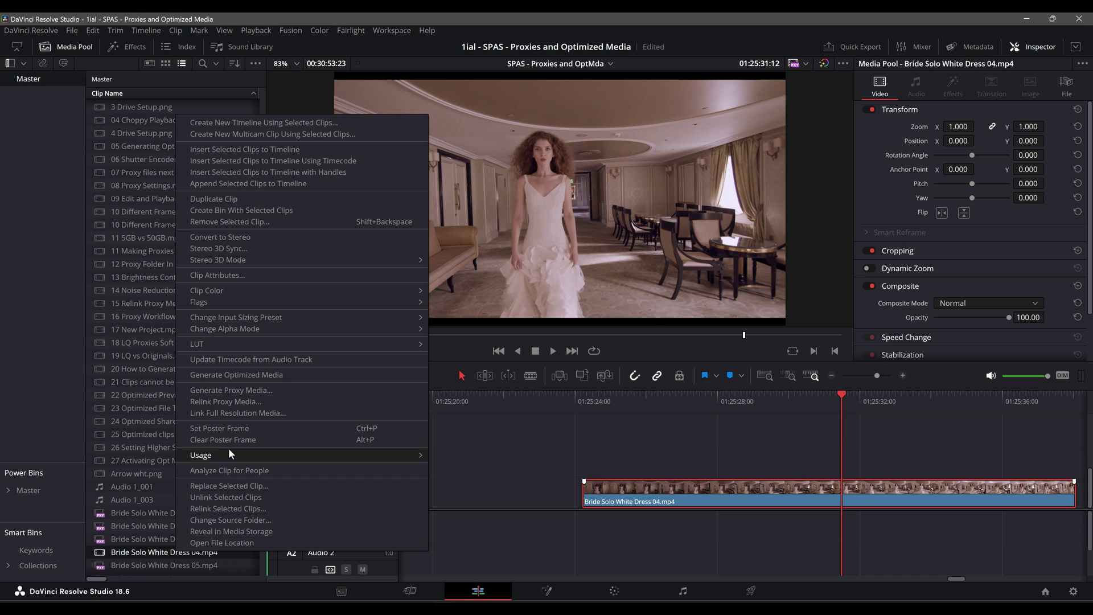
click(262, 390)
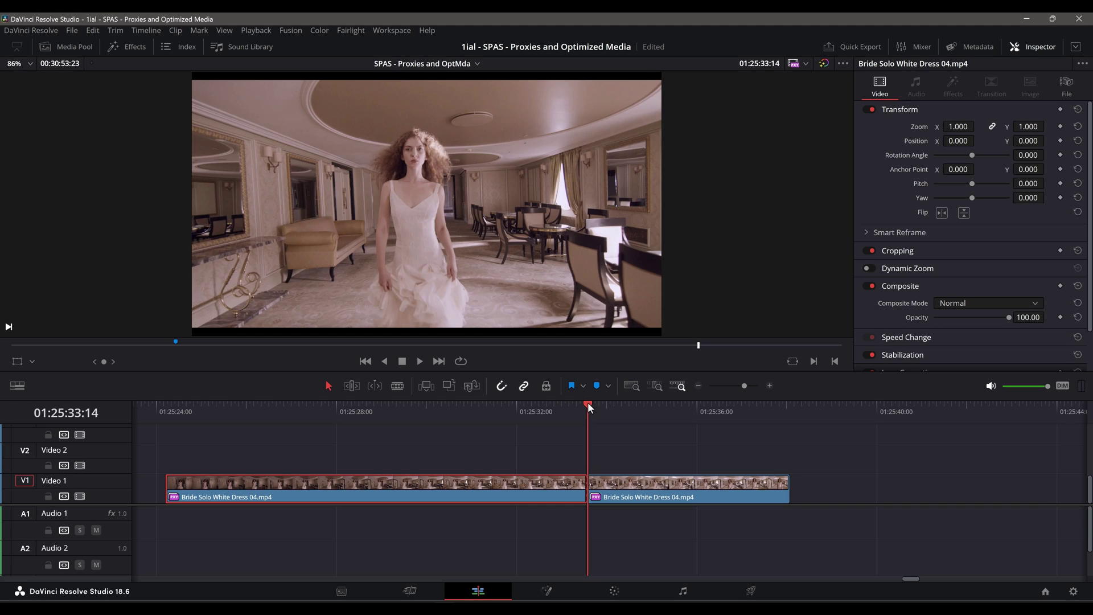
- Split clip 04 at 01:25:28:08 and select its middle piece
drag(587, 402, 351, 406)
key(ctrl+b)
click(435, 482)
- Find the clip 04 source in the Media Pool and unlink its proxy media
click(64, 46)
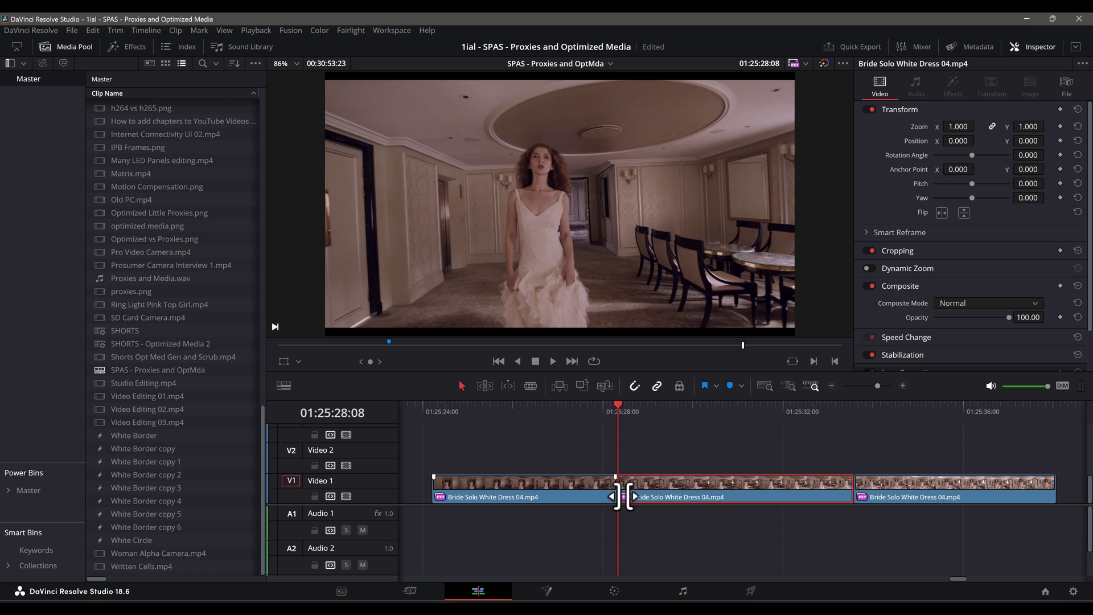
right_click(677, 499)
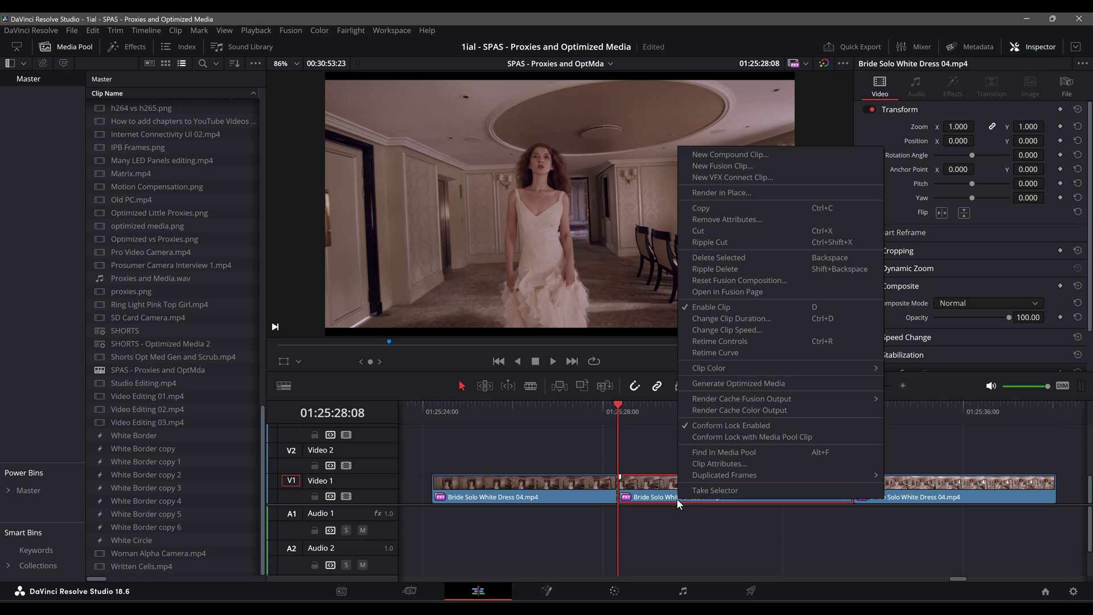
click(715, 453)
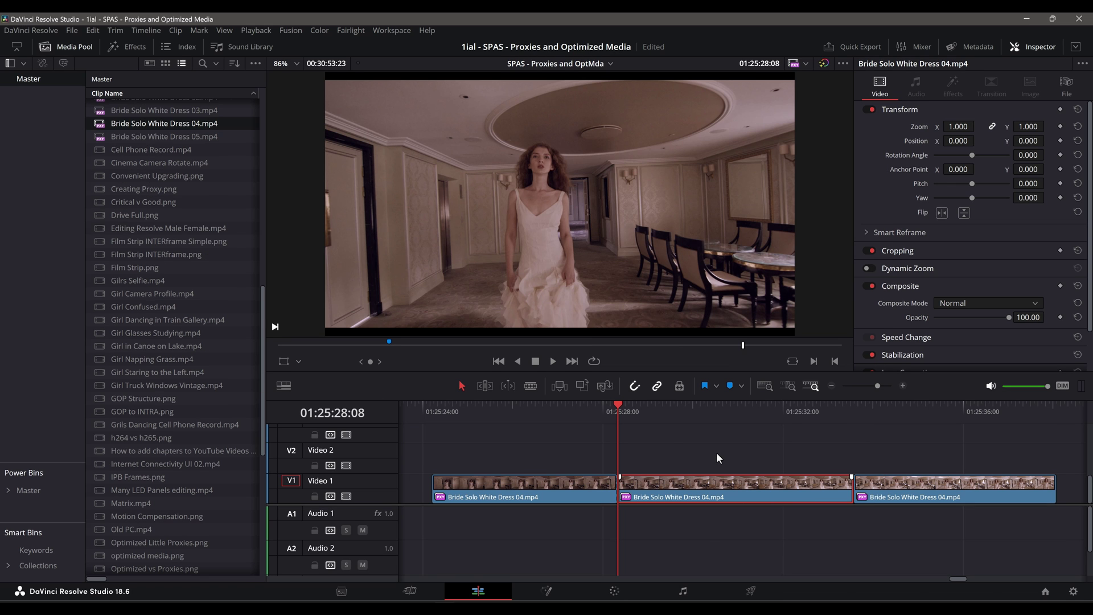
right_click(153, 124)
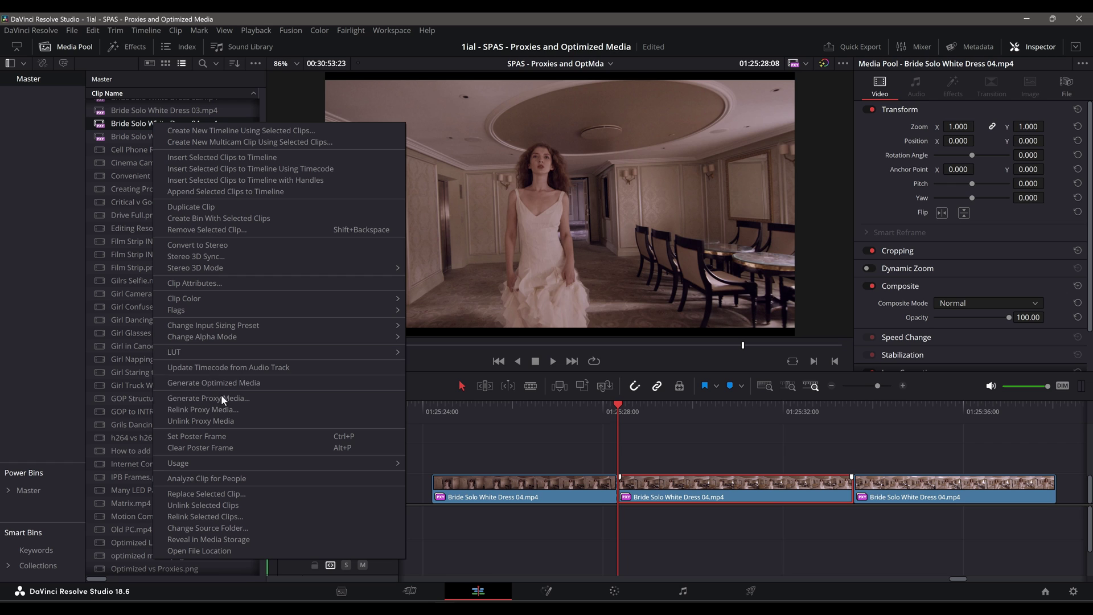
click(228, 422)
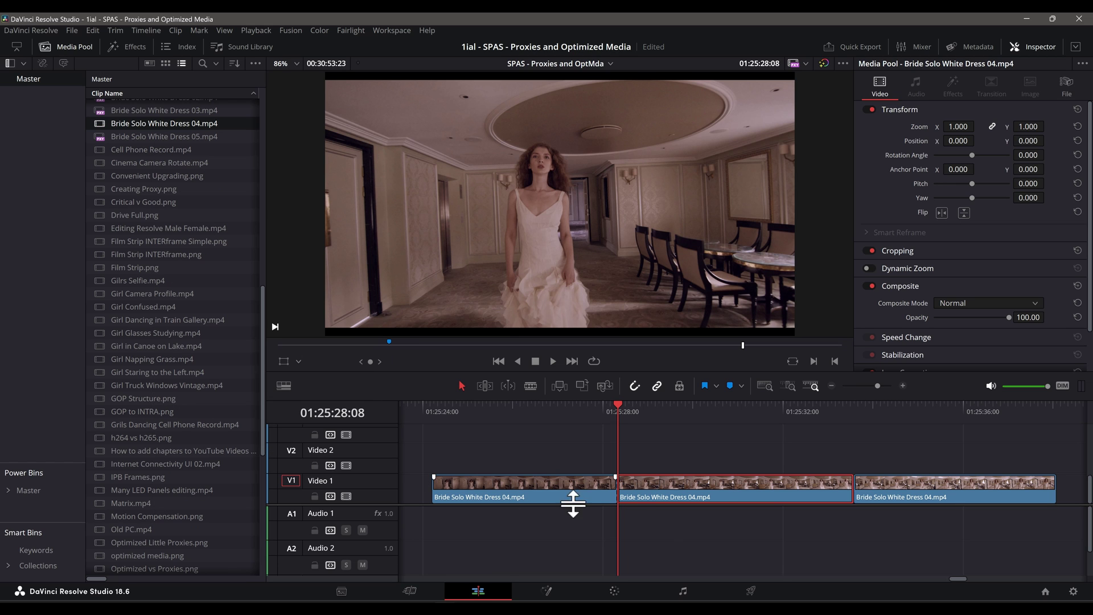
- Generate optimized media for the middle timeline piece and scrub through it
right_click(666, 490)
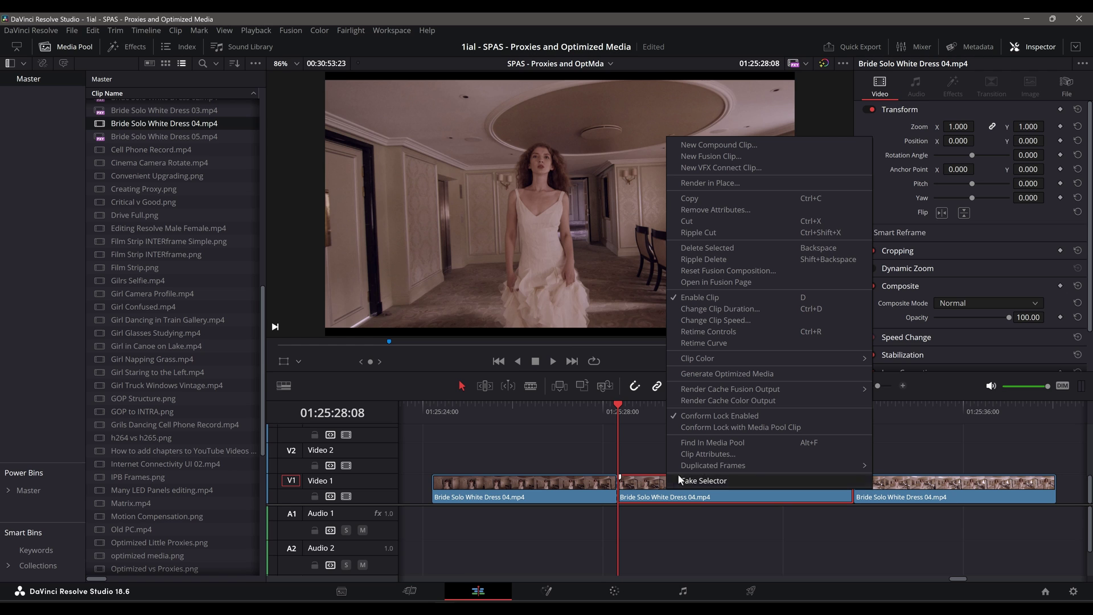
click(712, 374)
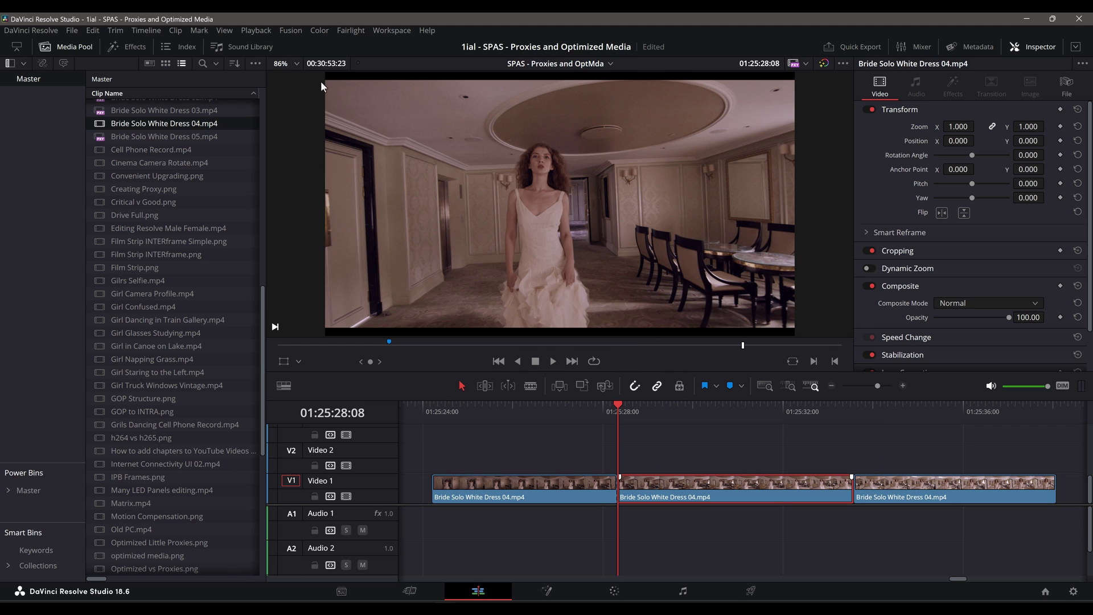
click(262, 31)
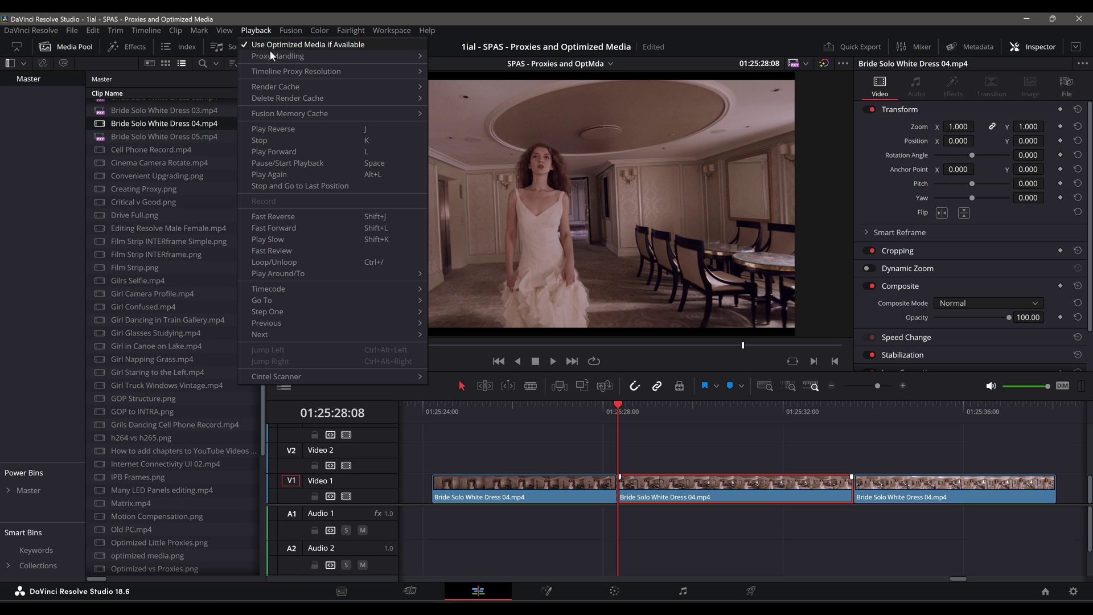
click(667, 457)
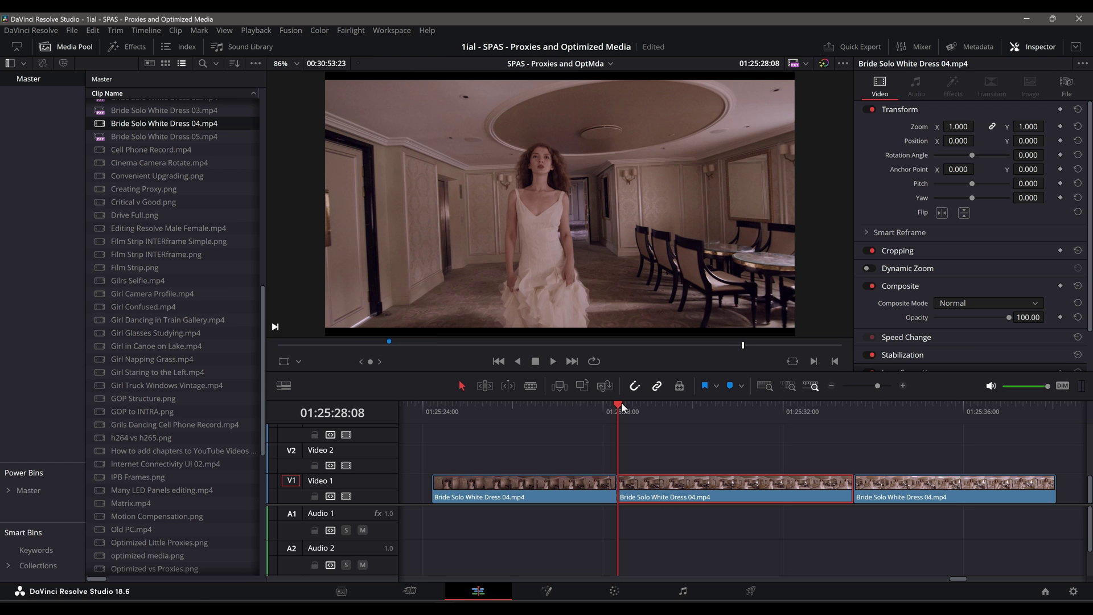
drag(622, 406, 720, 430)
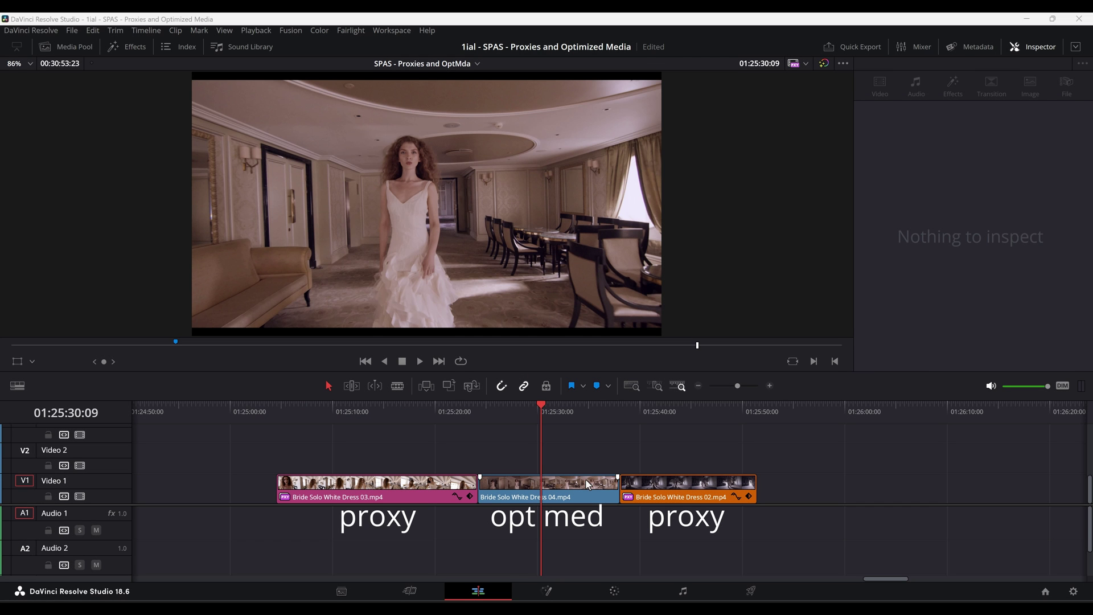
- Set proxies to Quarter resolution in DNxHR SQ and optimized media to Original DNxHR HQX, then save
click(584, 479)
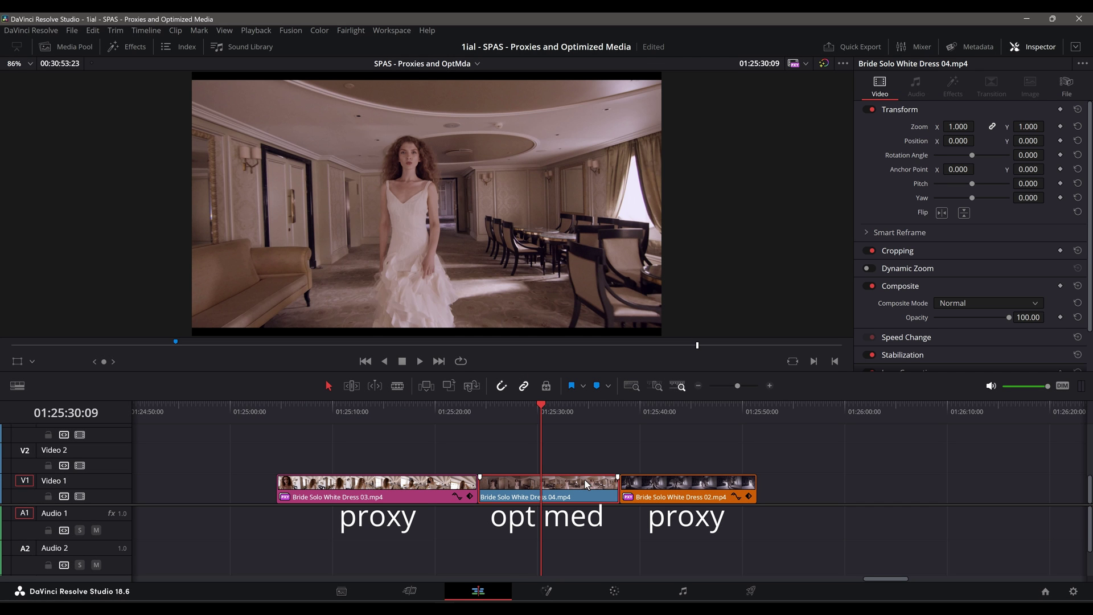
click(71, 31)
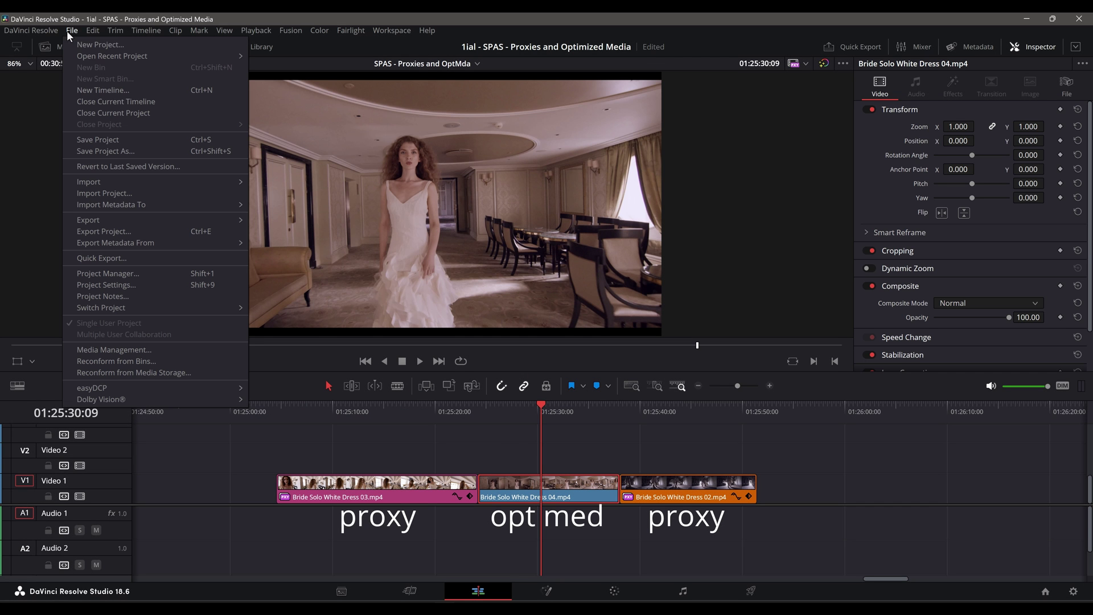
click(104, 284)
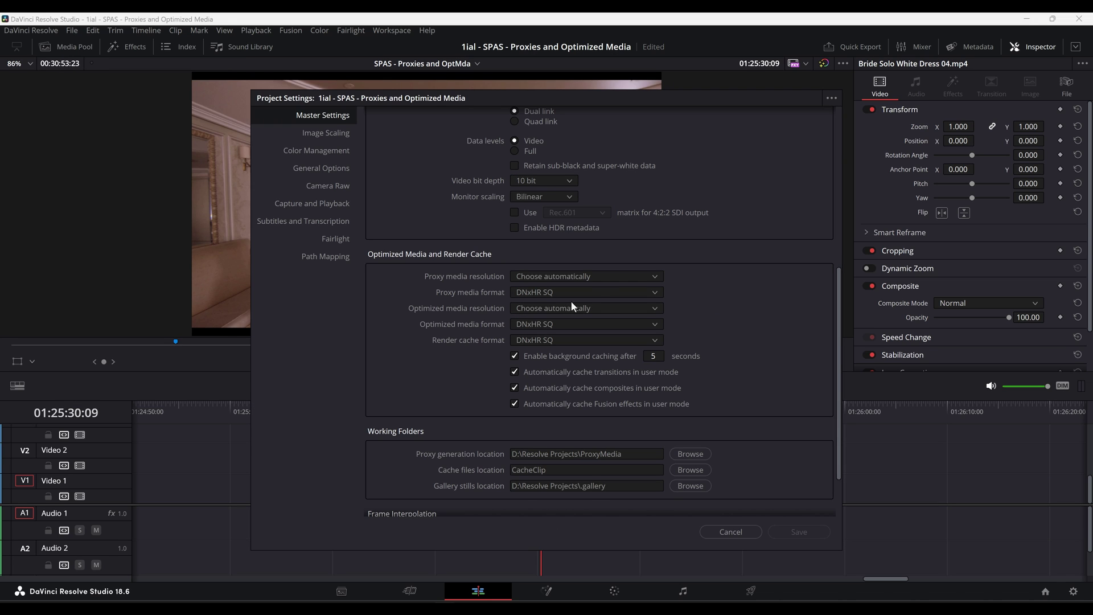
click(609, 276)
click(597, 312)
click(595, 292)
click(575, 364)
click(596, 307)
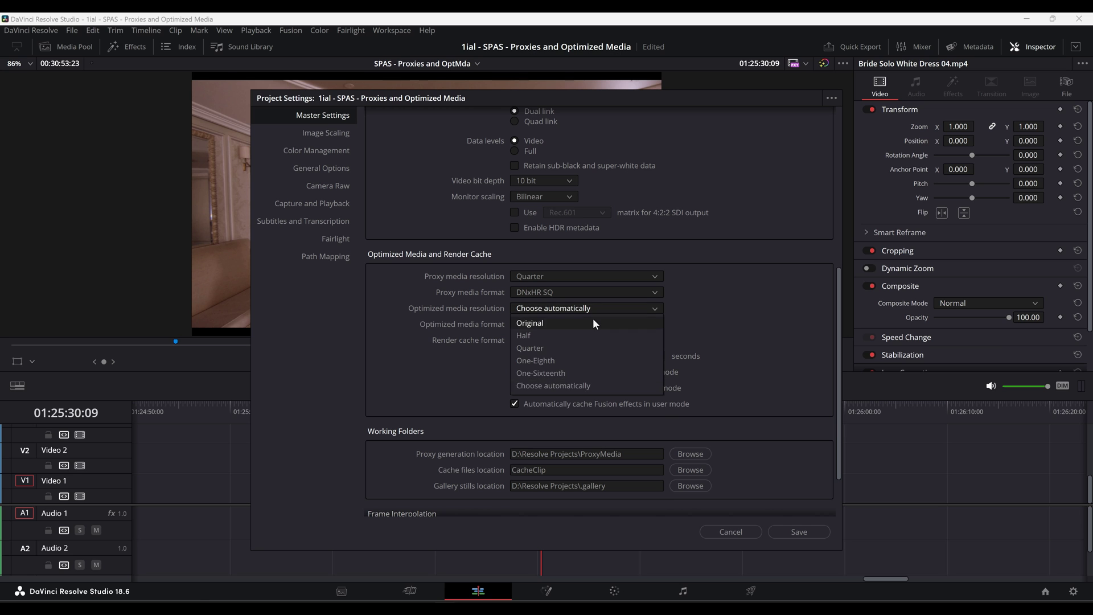
click(592, 323)
click(593, 324)
click(576, 373)
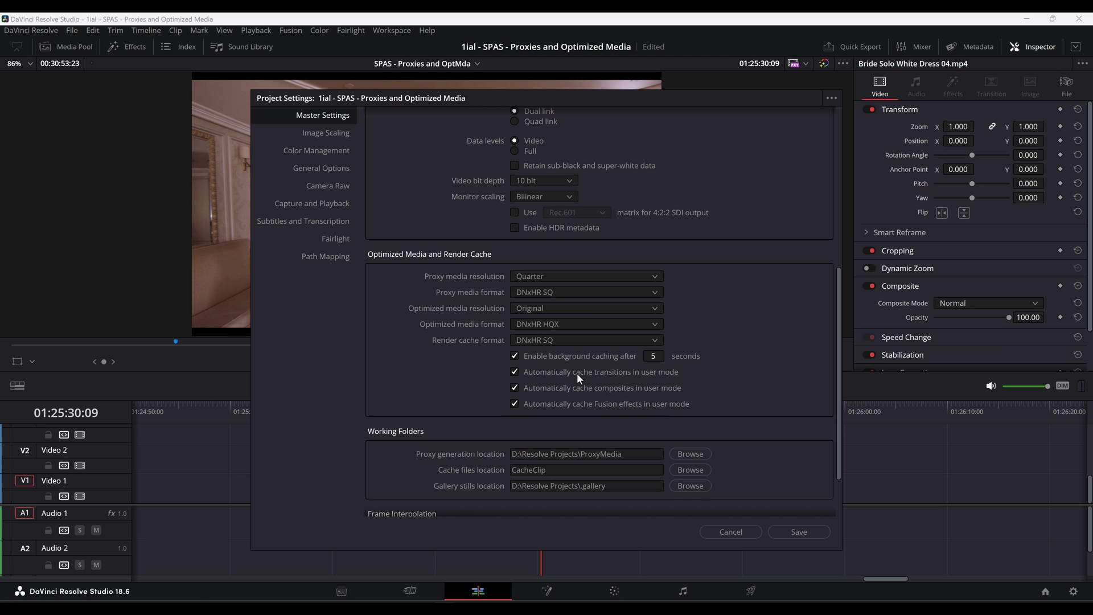
click(789, 532)
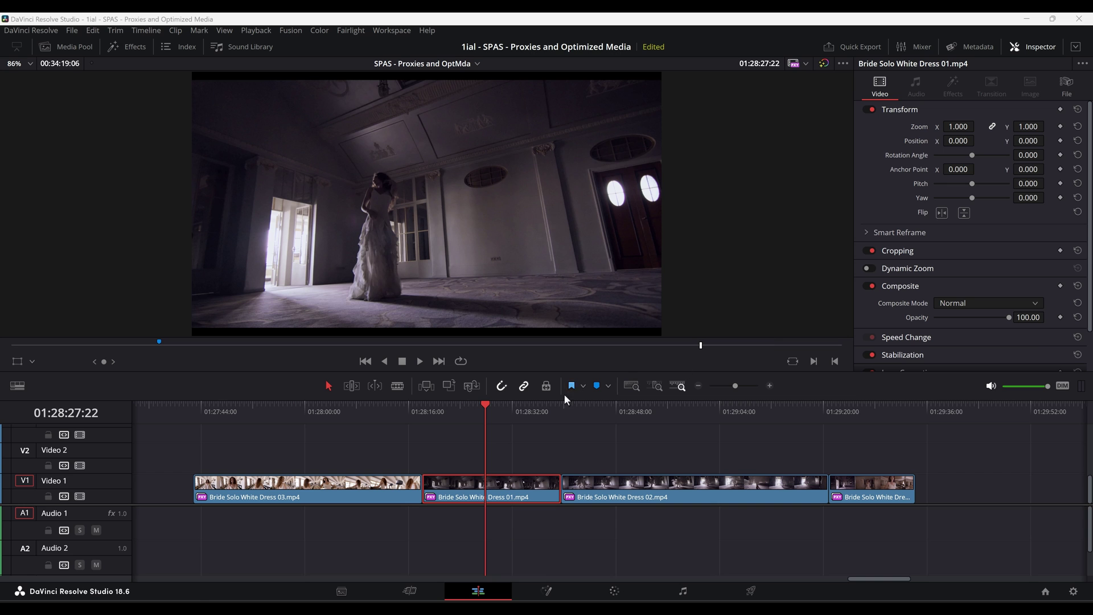
- Set Playback > Proxy Handling to Disable All Proxies
mouse_move(495, 409)
mouse_down()
mouse_move(516, 406)
mouse_move(476, 412)
mouse_up()
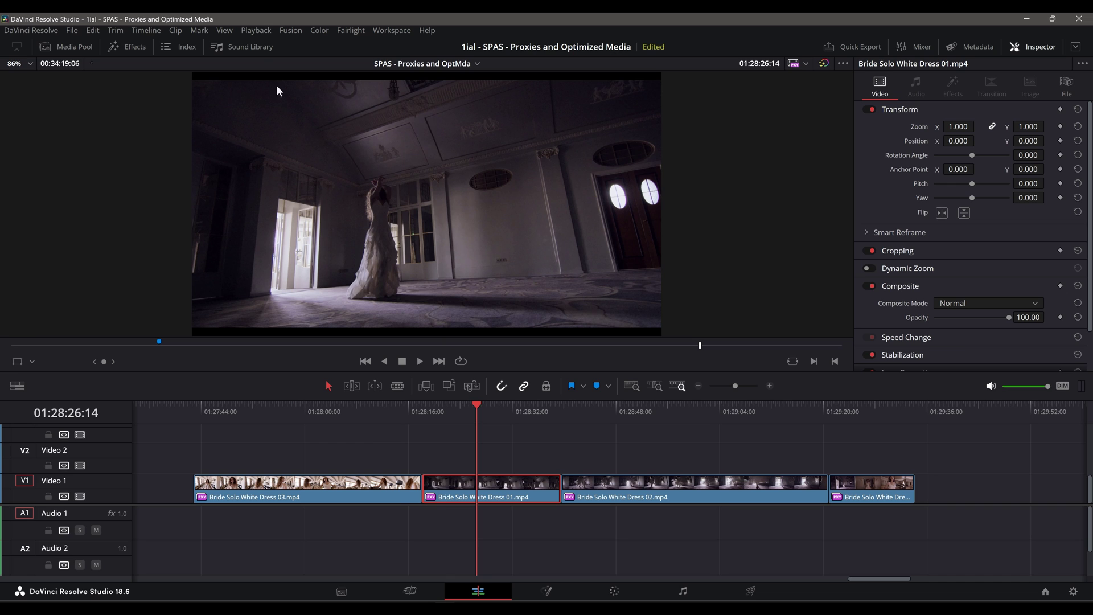
click(256, 31)
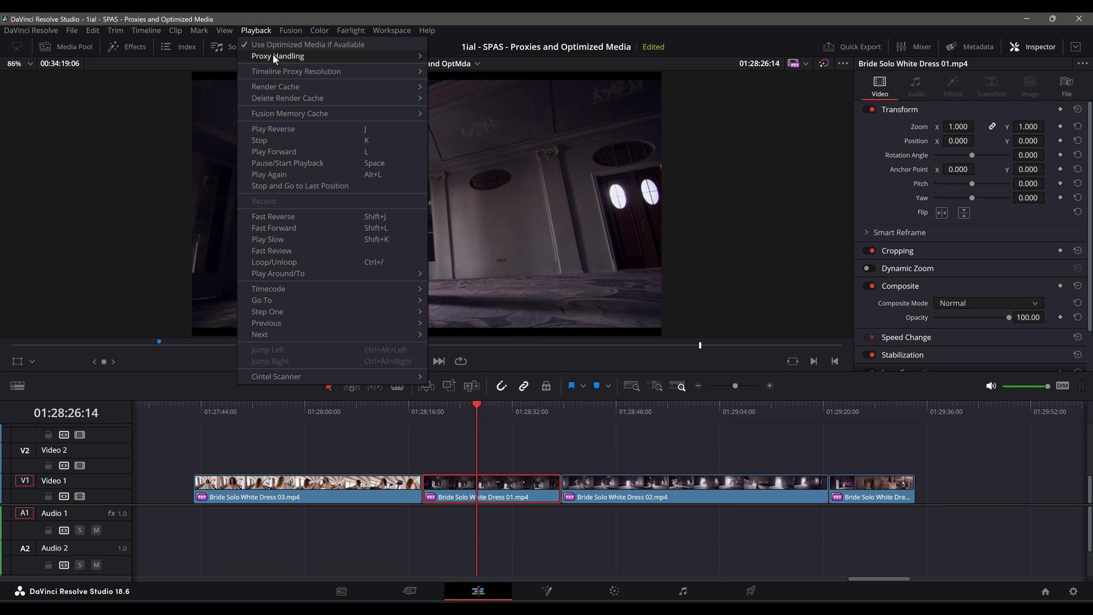
mouse_move(287, 57)
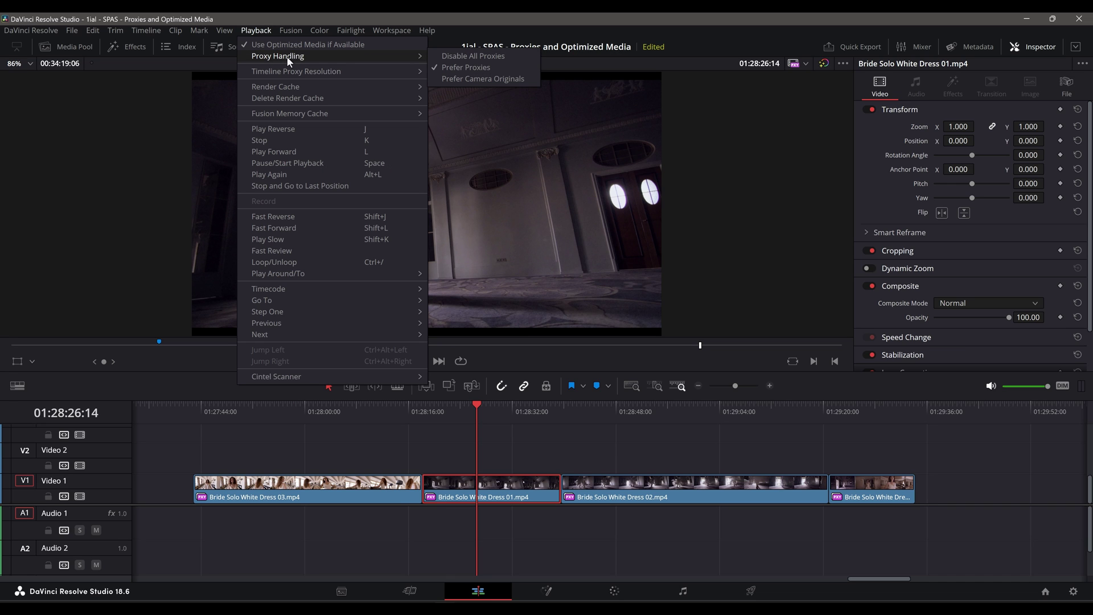
click(444, 57)
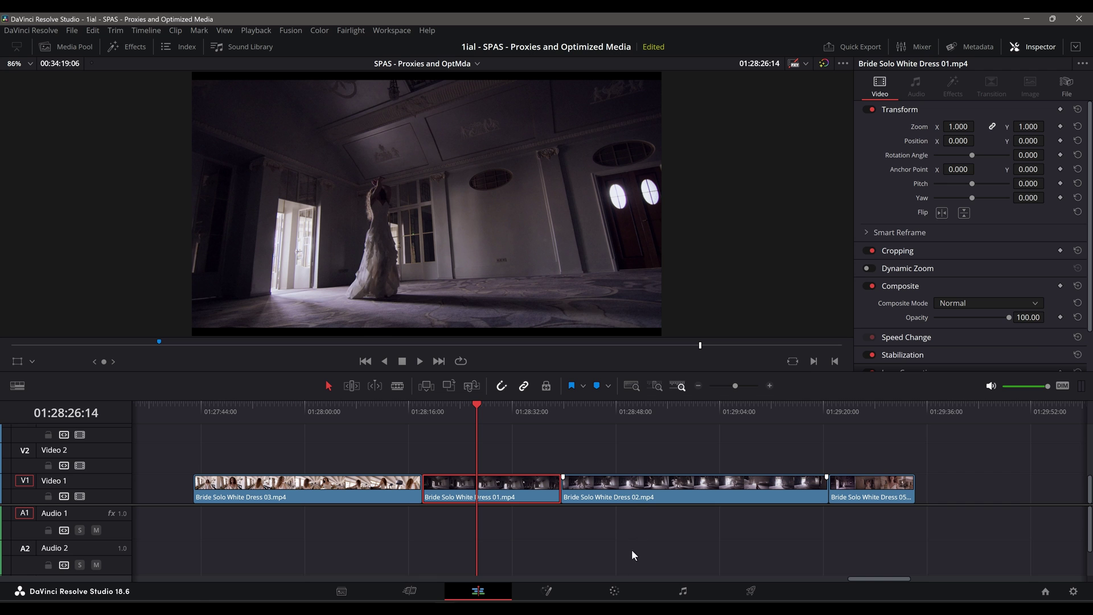
click(614, 591)
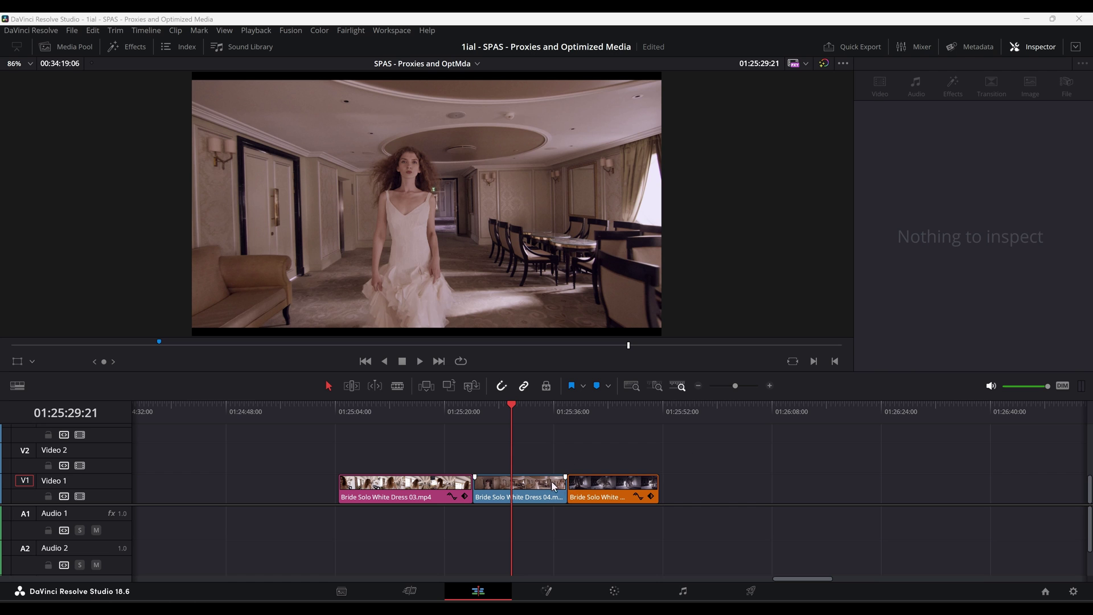
- Select the Bride Solo White Dress 04 clip and scrub through its footage
click(548, 487)
drag(513, 405, 609, 421)
click(510, 403)
click(524, 484)
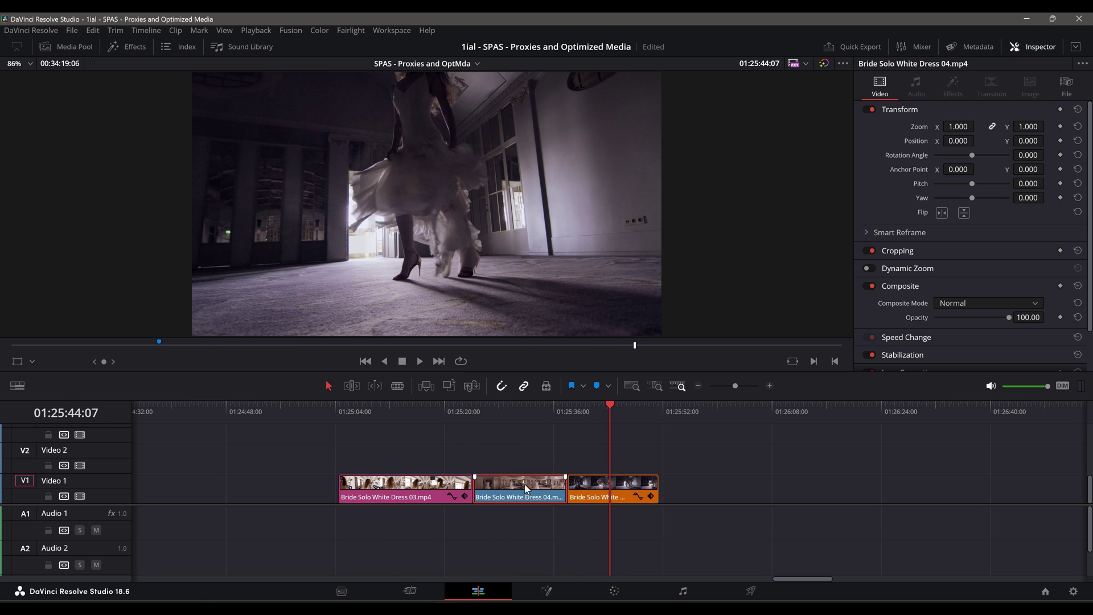
- Confirm Proxy Handling is still Prefer Proxies, then show the media pool
click(251, 29)
click(258, 43)
click(257, 31)
mouse_move(269, 55)
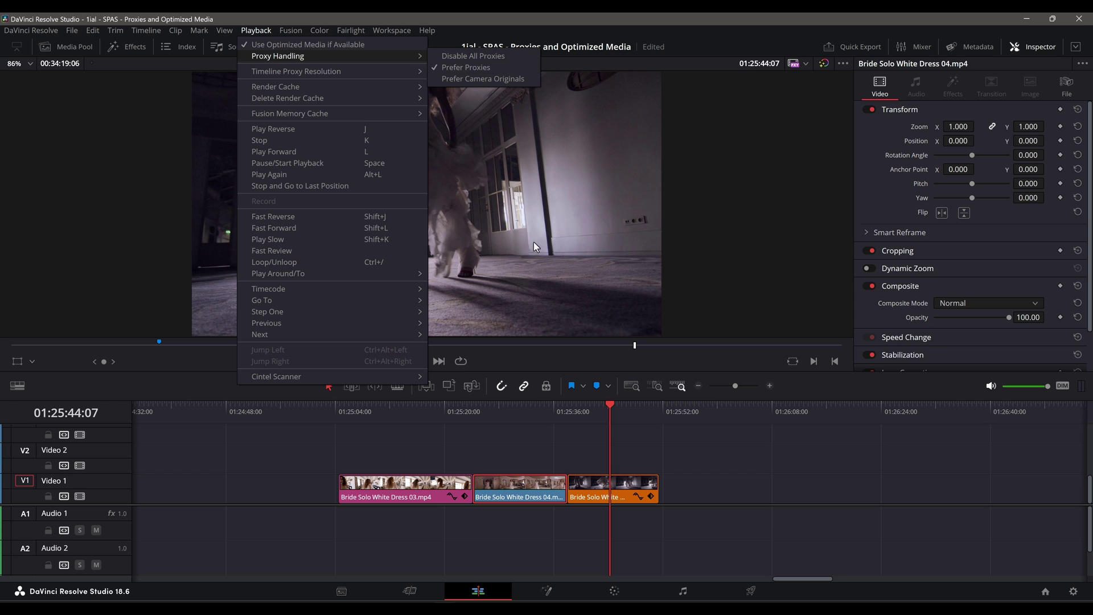
click(517, 482)
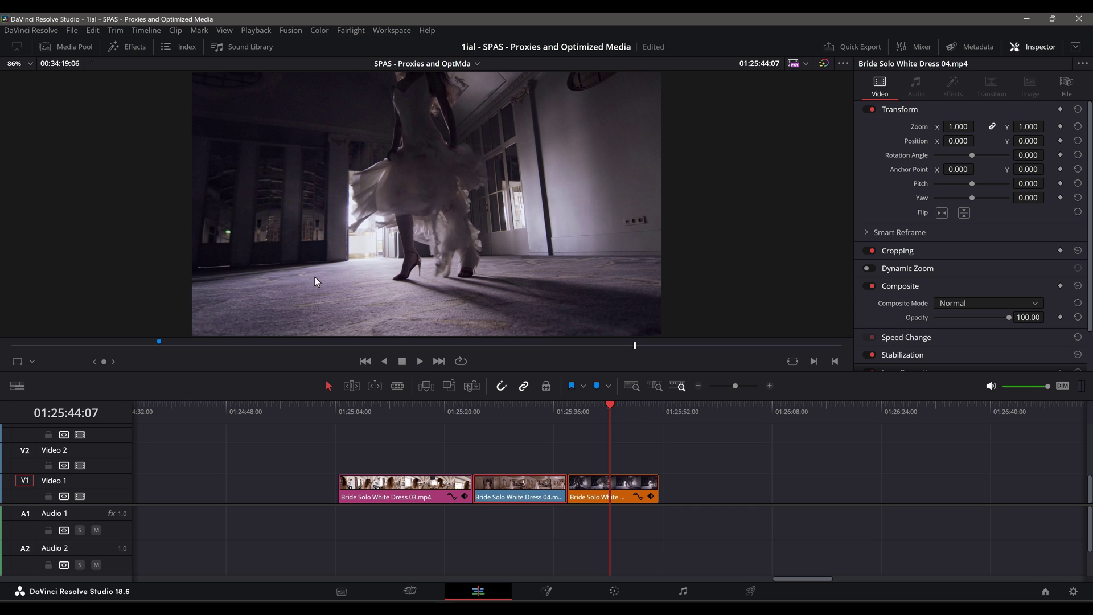
click(84, 53)
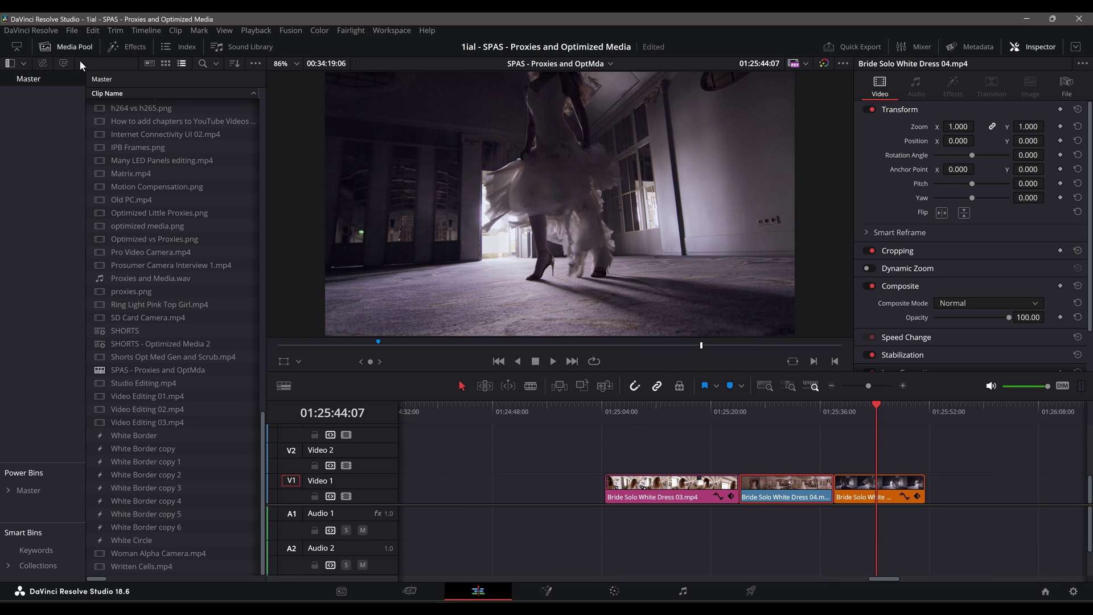
- Find clip 04's source in the media pool and choose Relink Proxy Media for it
right_click(771, 501)
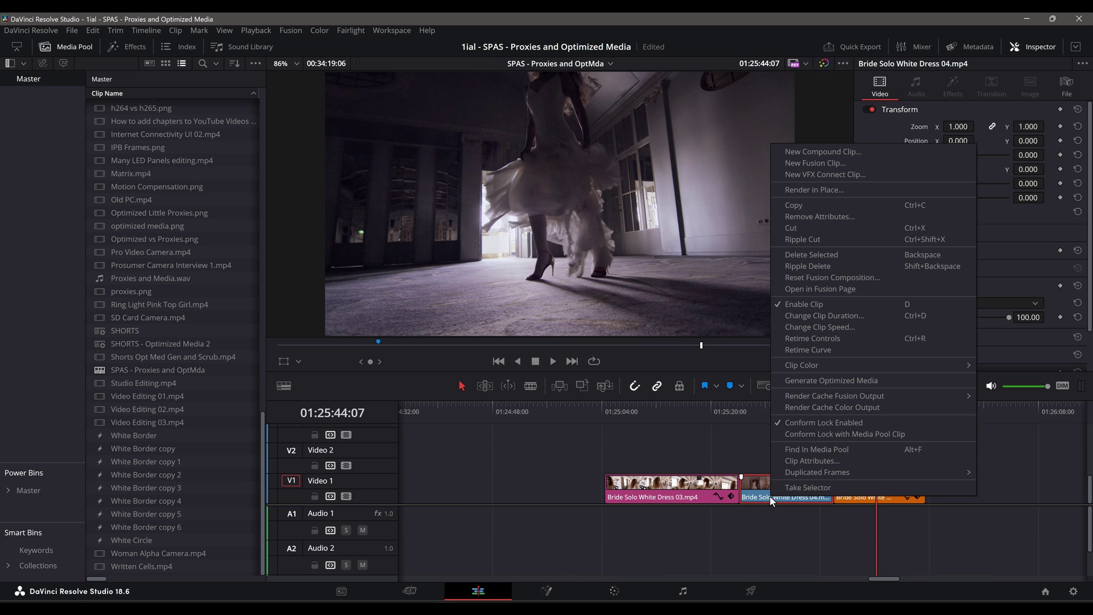
click(791, 451)
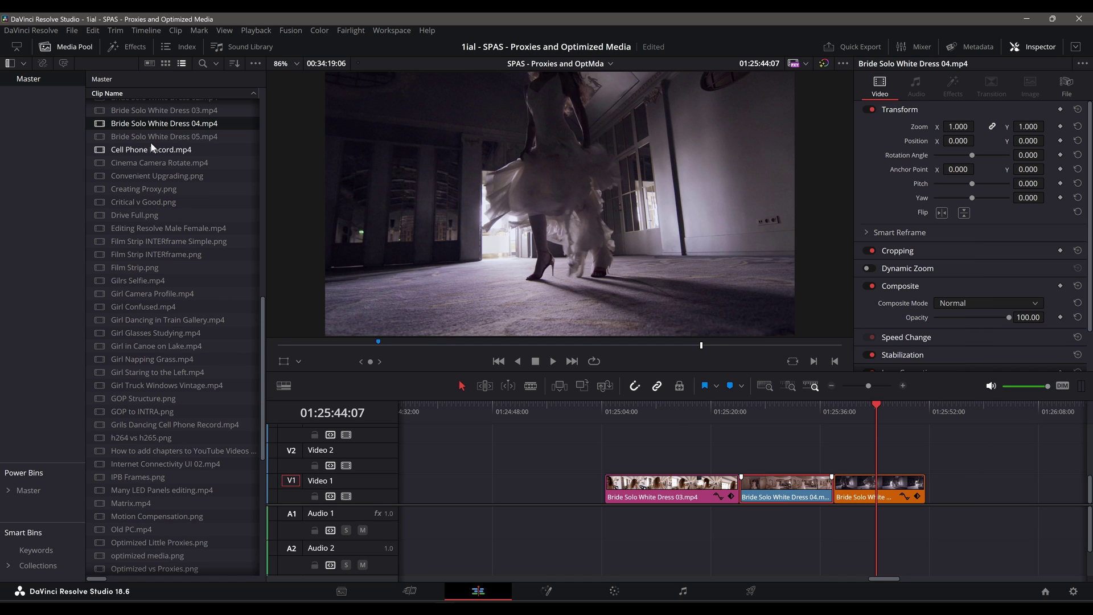
click(143, 122)
right_click(140, 122)
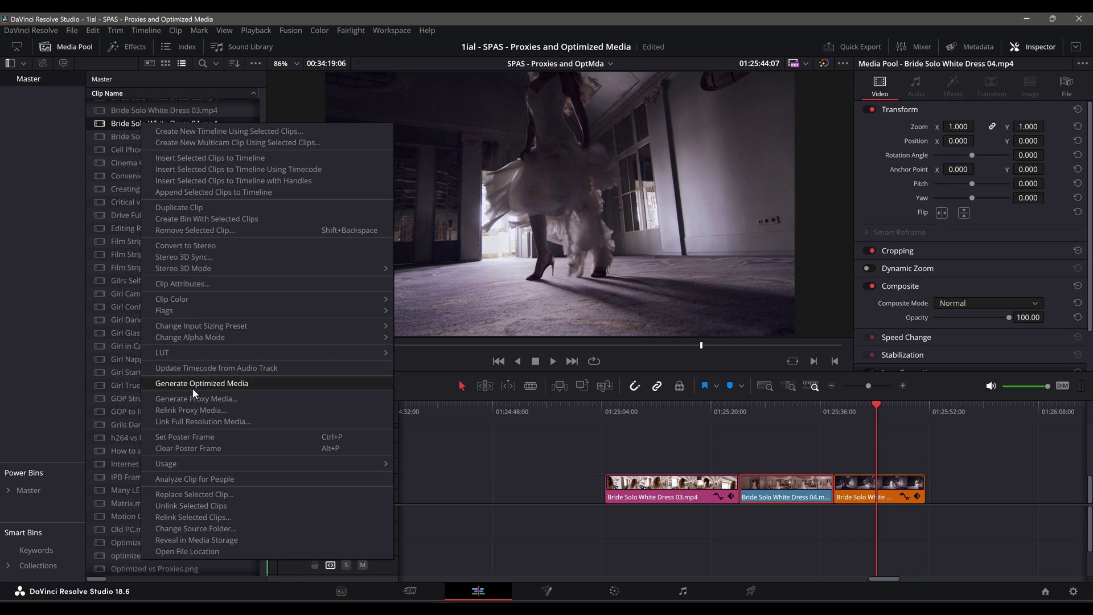
click(198, 408)
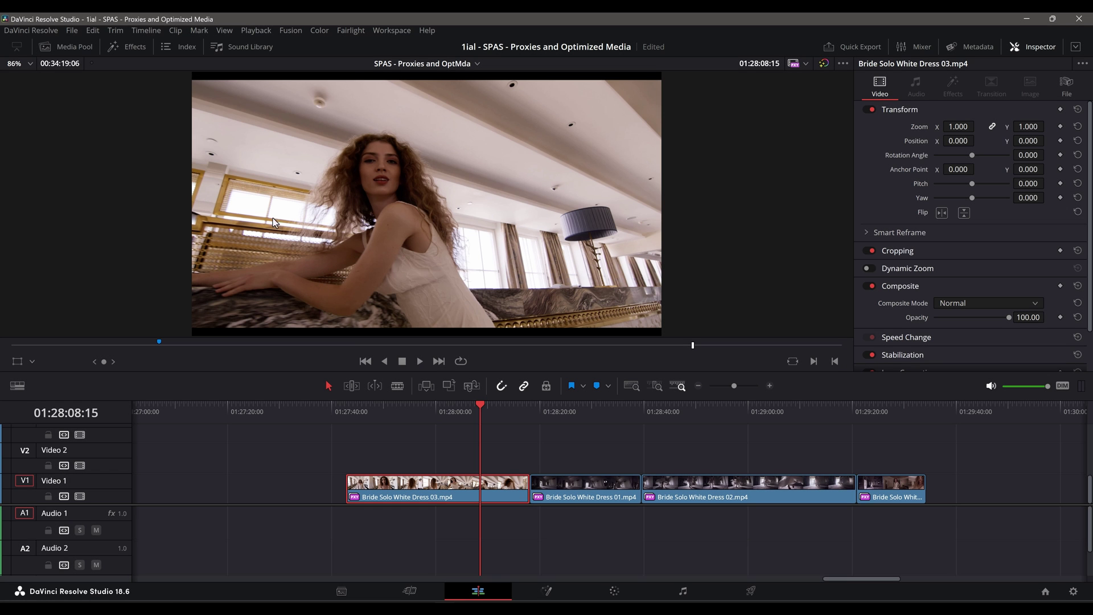
- Review the proxy, optimized (DNxHR SQ) and render cache format lists in Project Settings, leaving them unchanged
click(77, 33)
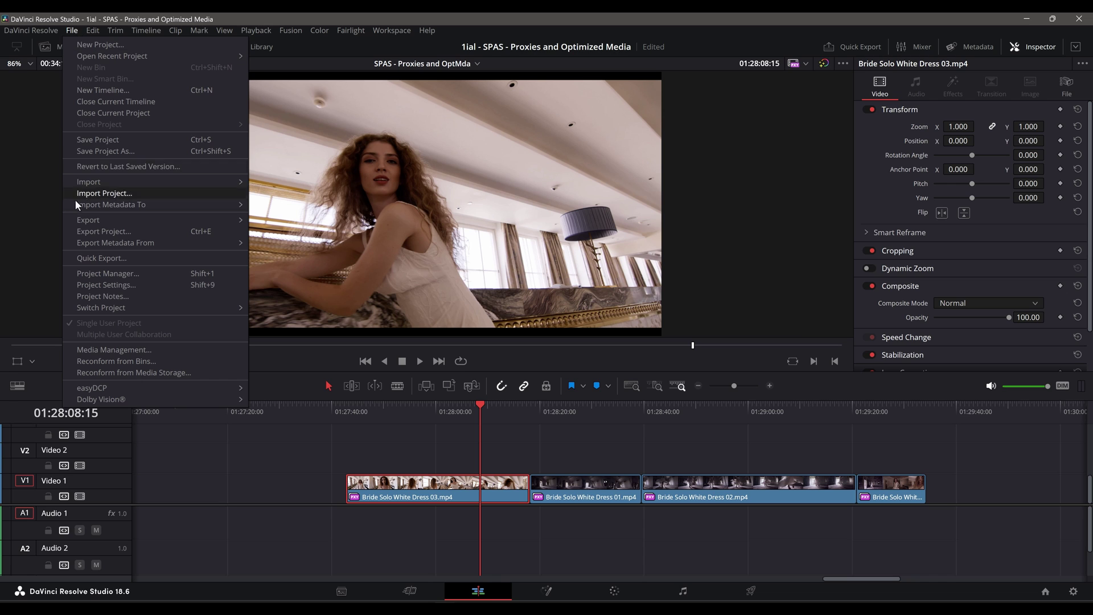
click(92, 284)
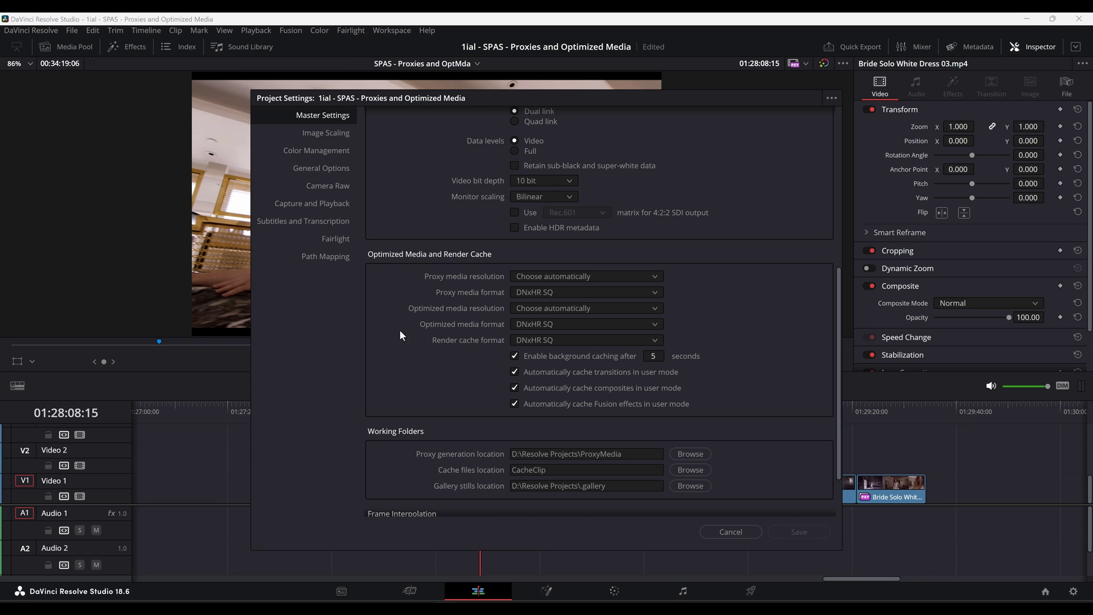
click(605, 291)
click(606, 292)
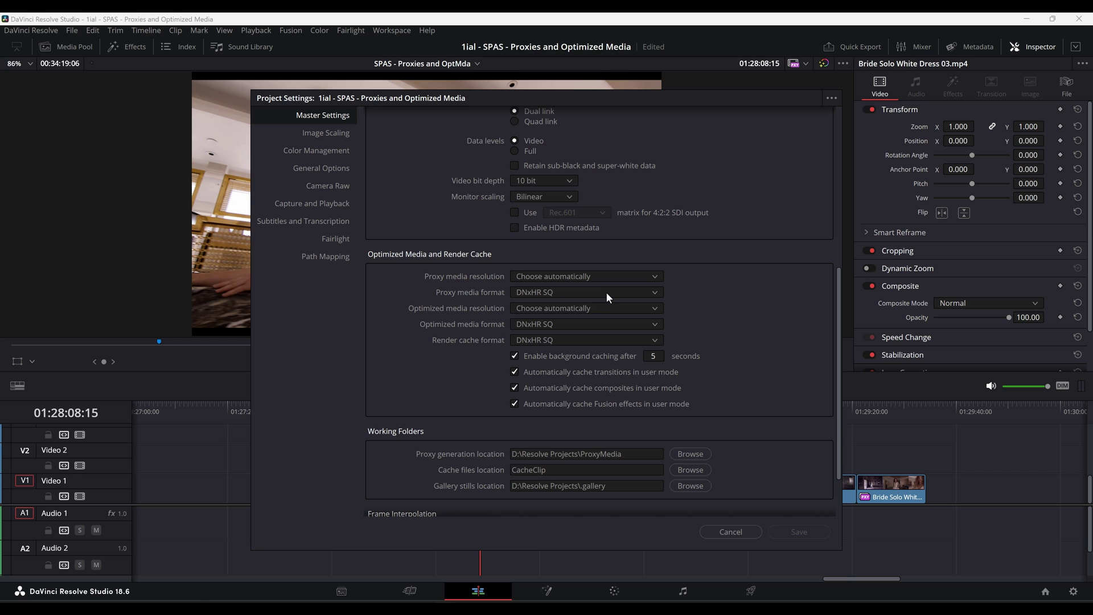
click(596, 322)
click(595, 322)
click(595, 338)
click(595, 338)
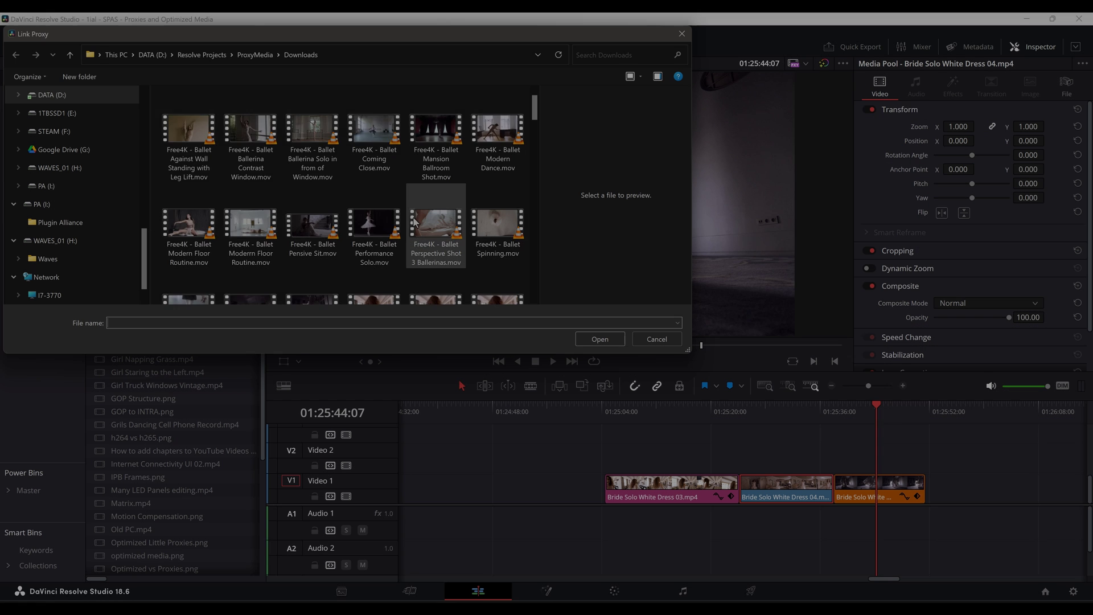
- Link Free4K - Bride Solo White Dress 04_S001.mov as clip 04's proxy
scroll(412, 216, down, 5)
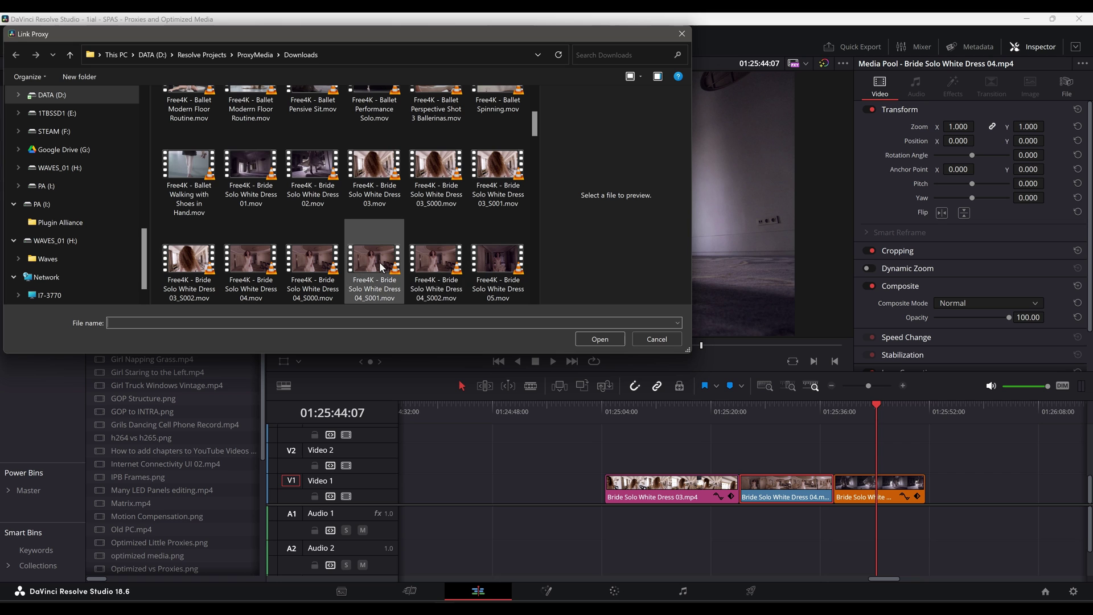
click(381, 268)
click(593, 338)
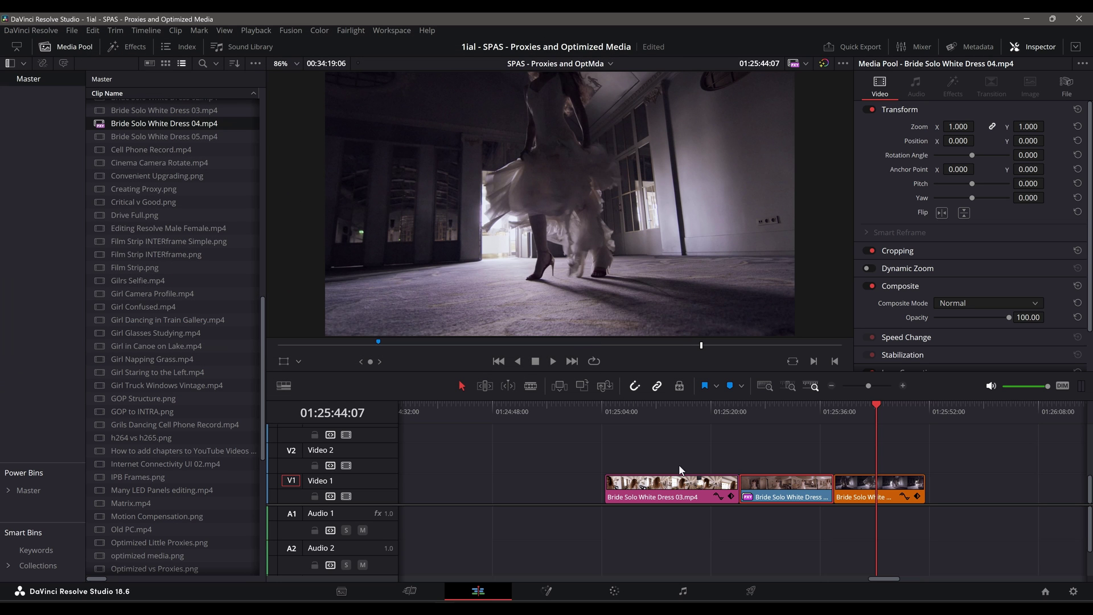
- With clip 03 selected and the media pool hidden, set optimized media to DNxHR HQX, Original resolution, and save
click(683, 483)
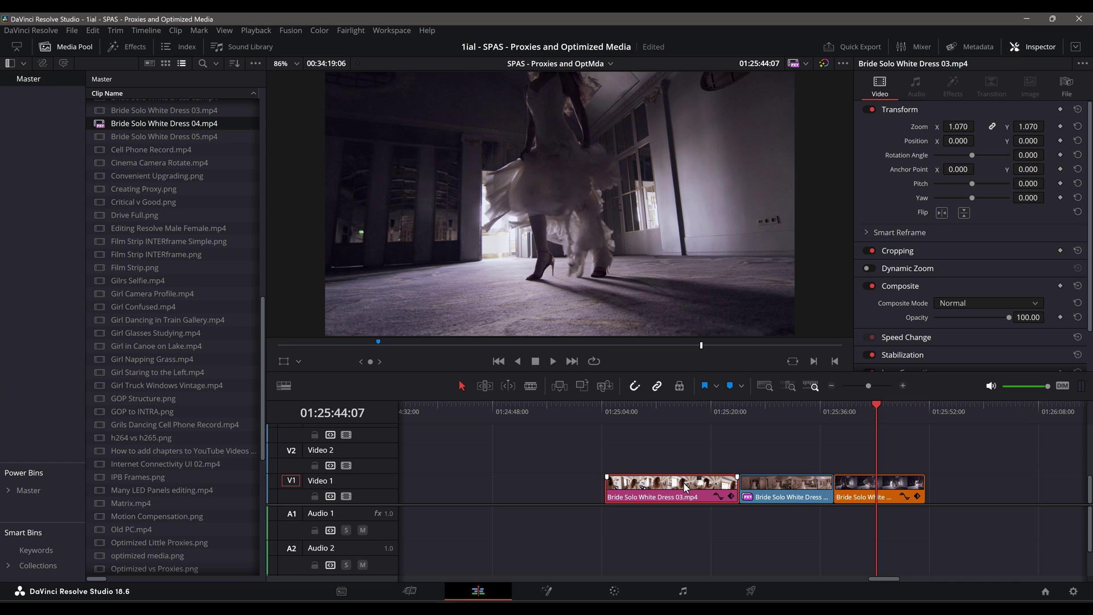
click(77, 46)
click(70, 29)
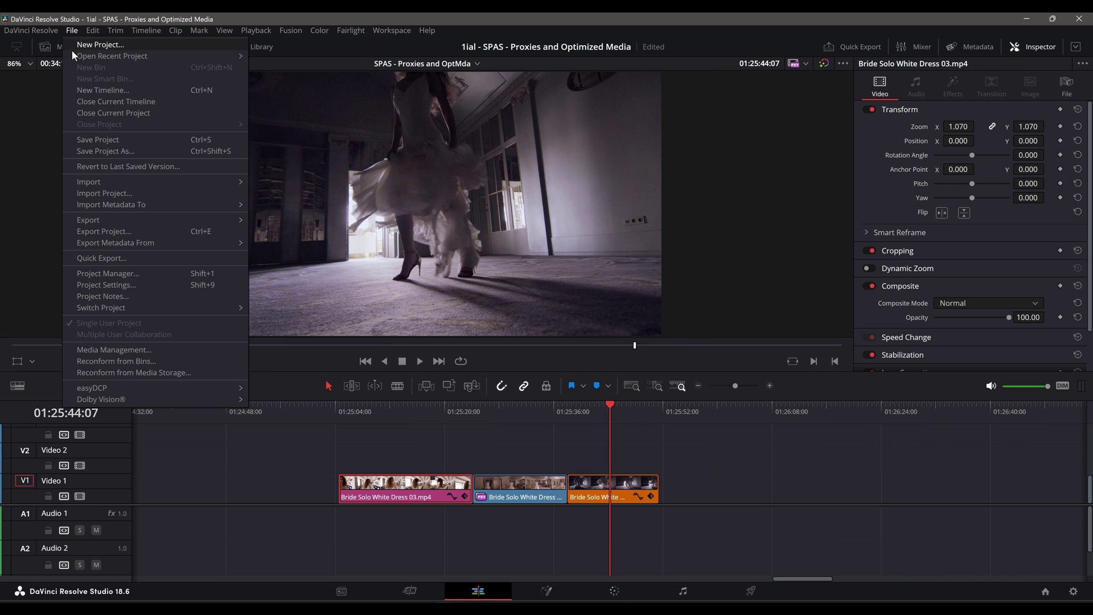
click(97, 283)
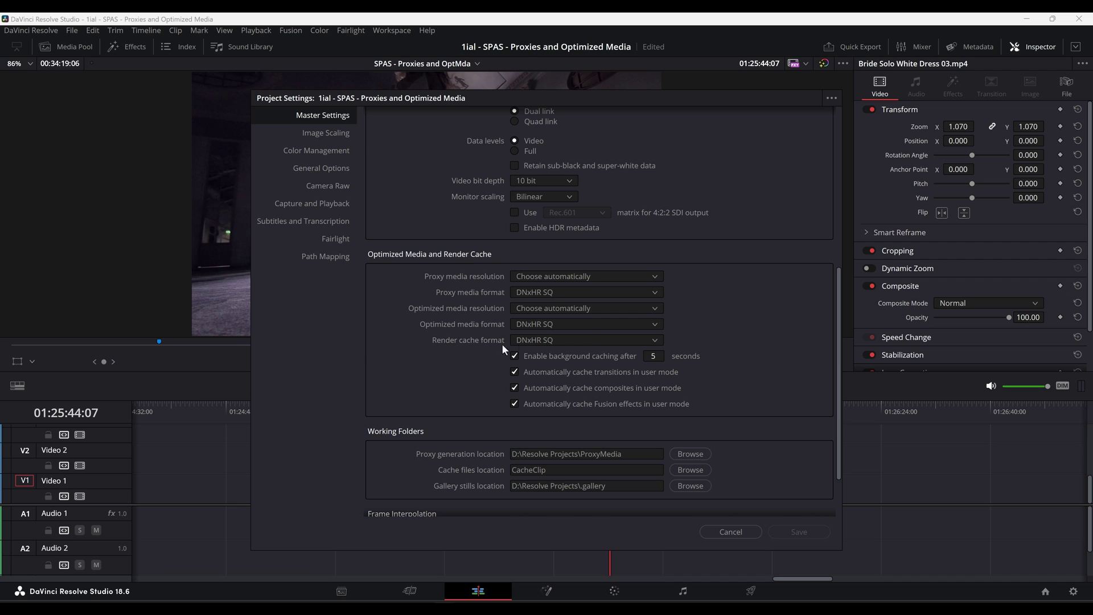
click(593, 323)
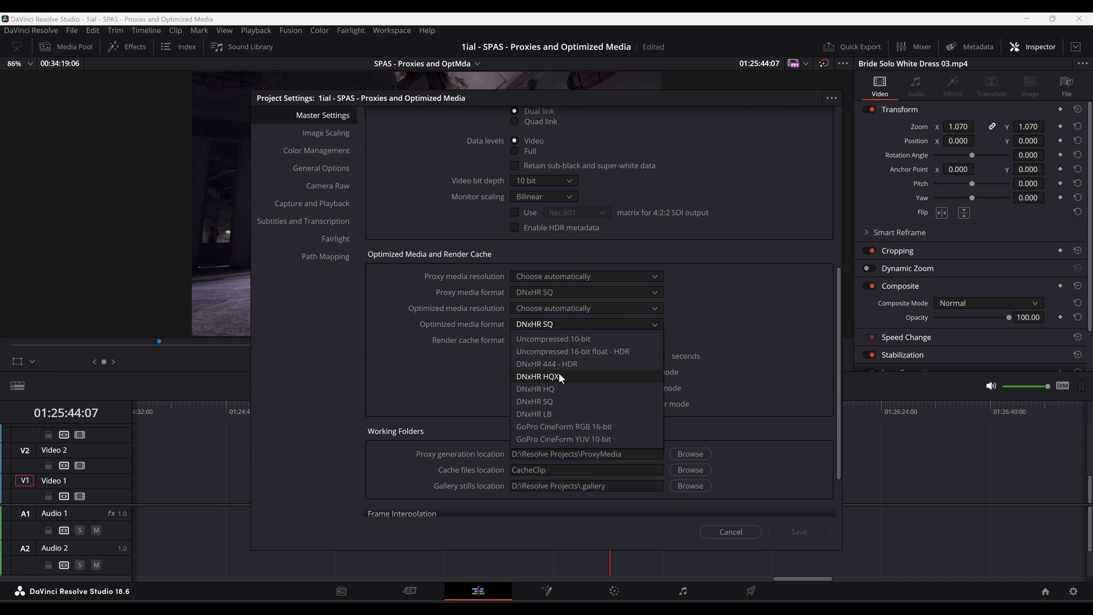
click(559, 377)
click(592, 308)
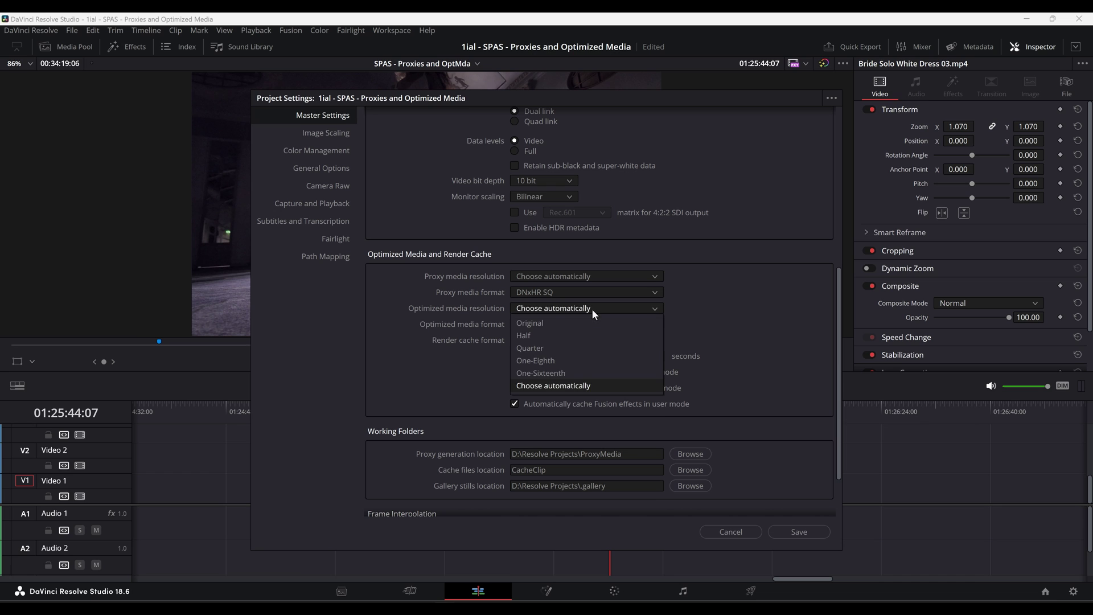
click(573, 319)
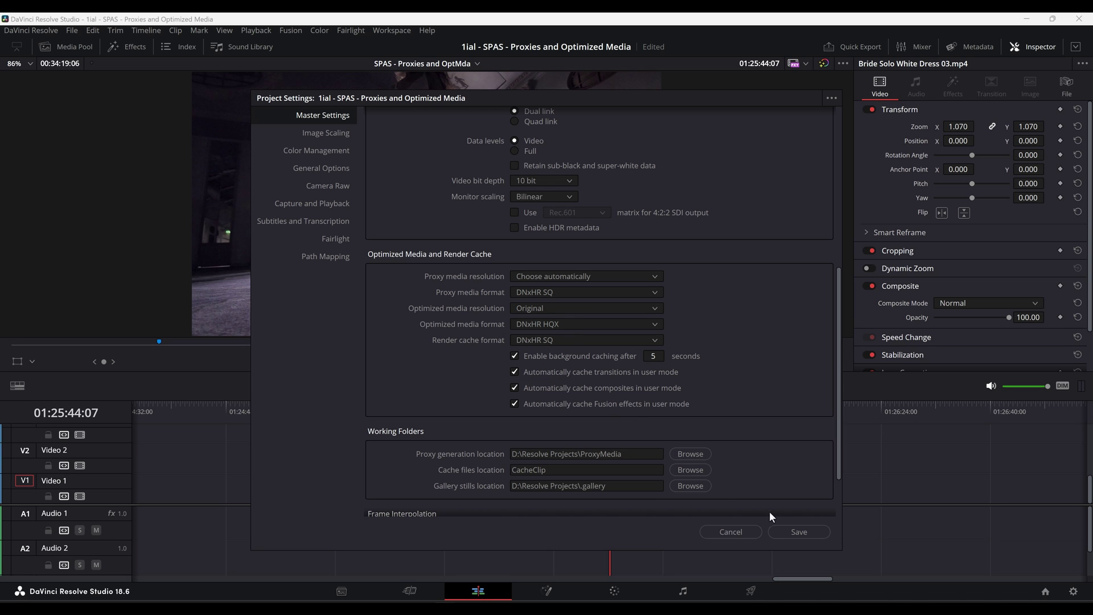
click(799, 532)
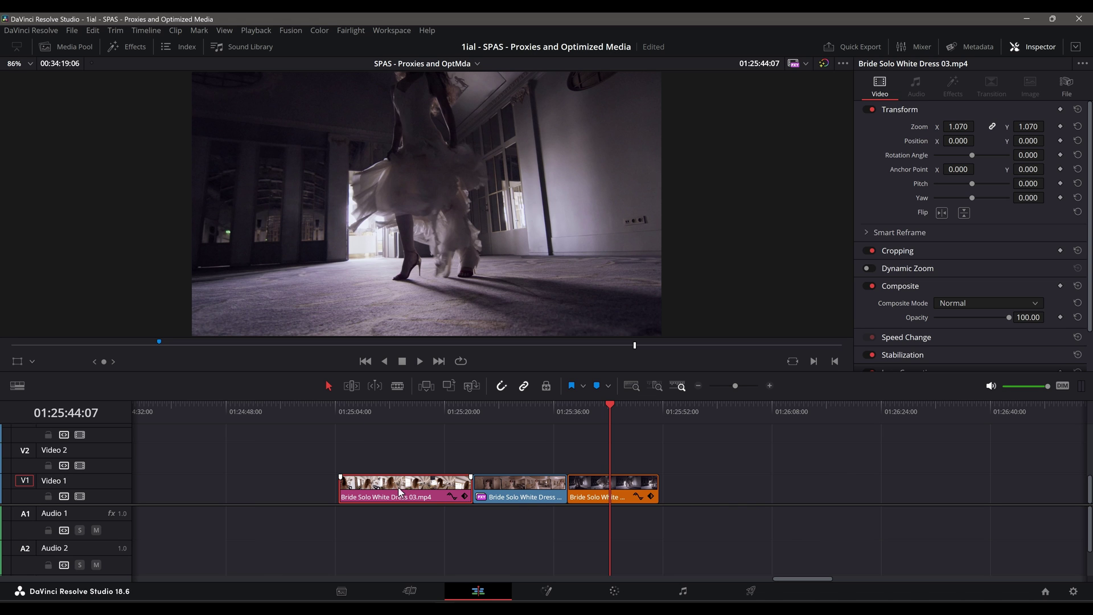
- Generate optimized media for the selected pink and orange clips, then play from the middle clip
ctrl+click(625, 488)
right_click(624, 488)
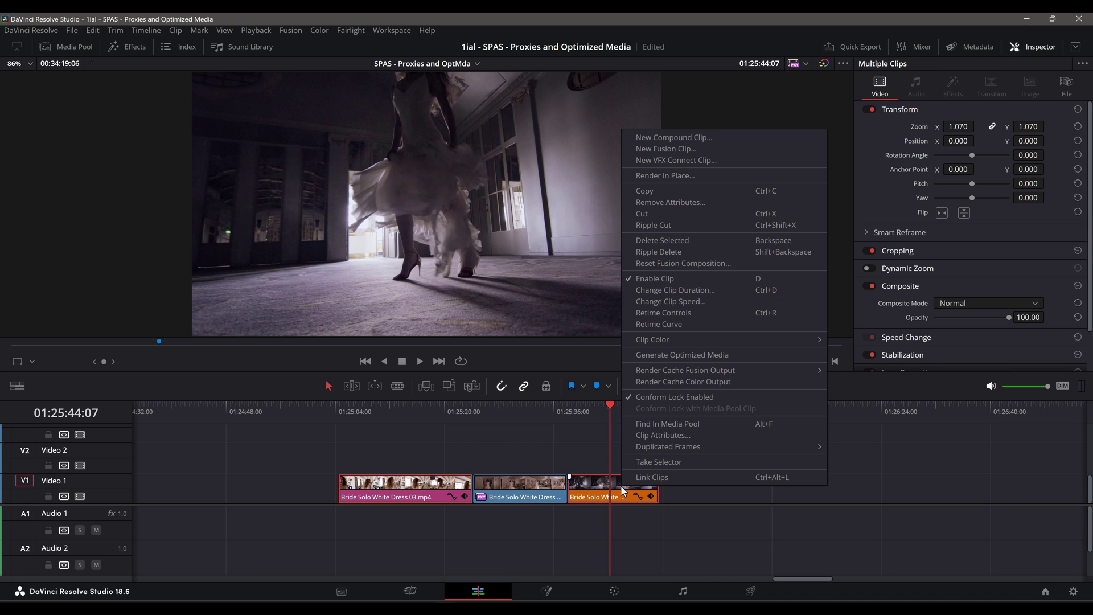
click(652, 355)
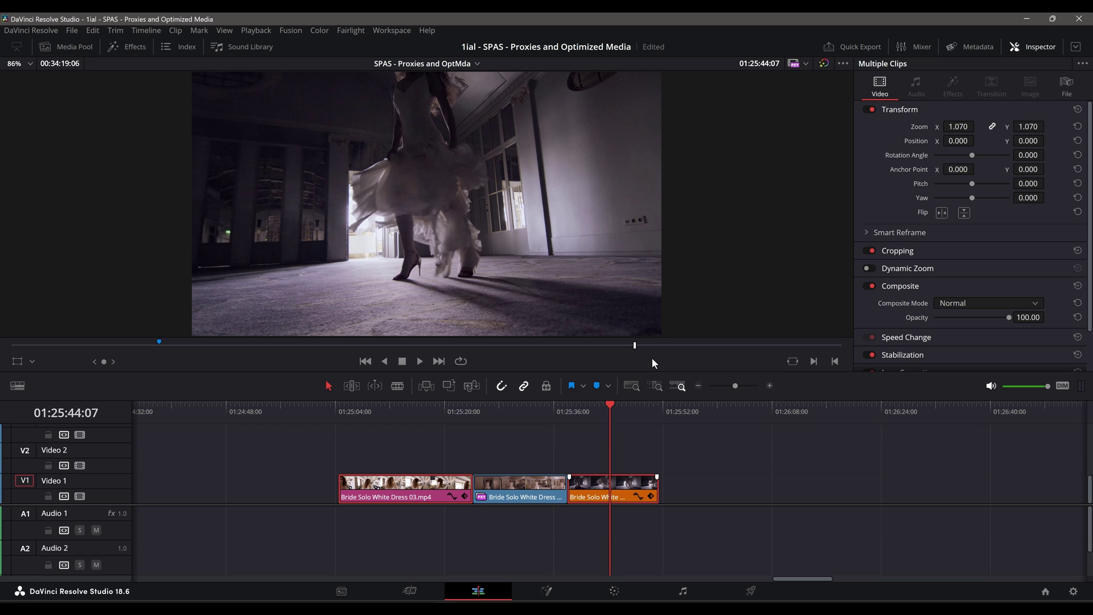
drag(609, 403, 360, 411)
key(space)
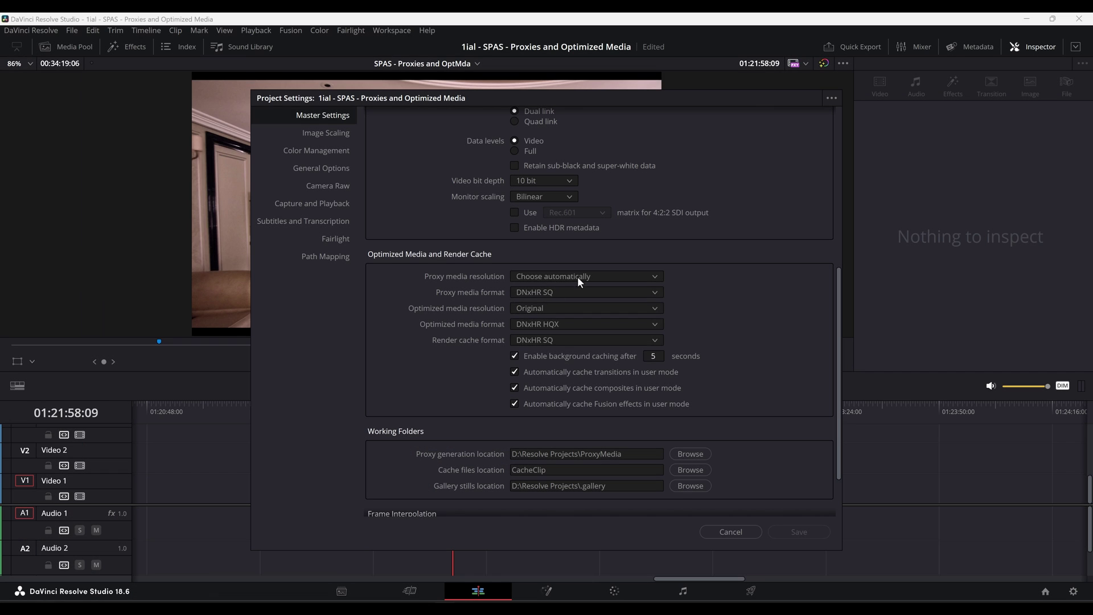
- Set proxy media to Original resolution in DNxHR 444 format
click(577, 277)
click(566, 289)
click(567, 292)
click(550, 328)
- Set both optimized media and render cache formats to Uncompressed 16-bit float - HDR
click(556, 326)
click(555, 349)
click(557, 341)
click(559, 367)
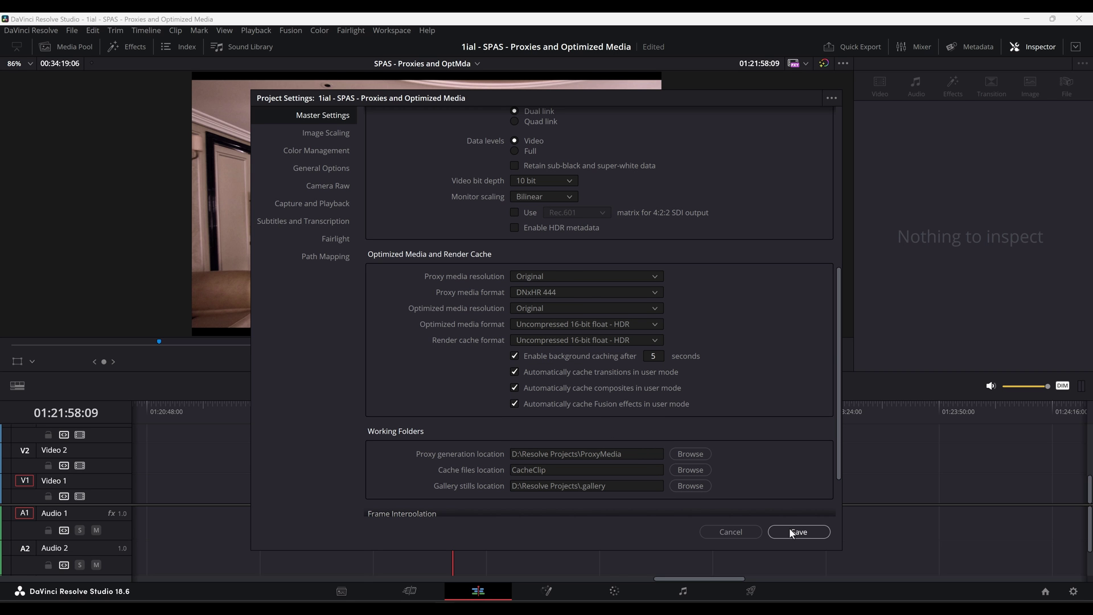